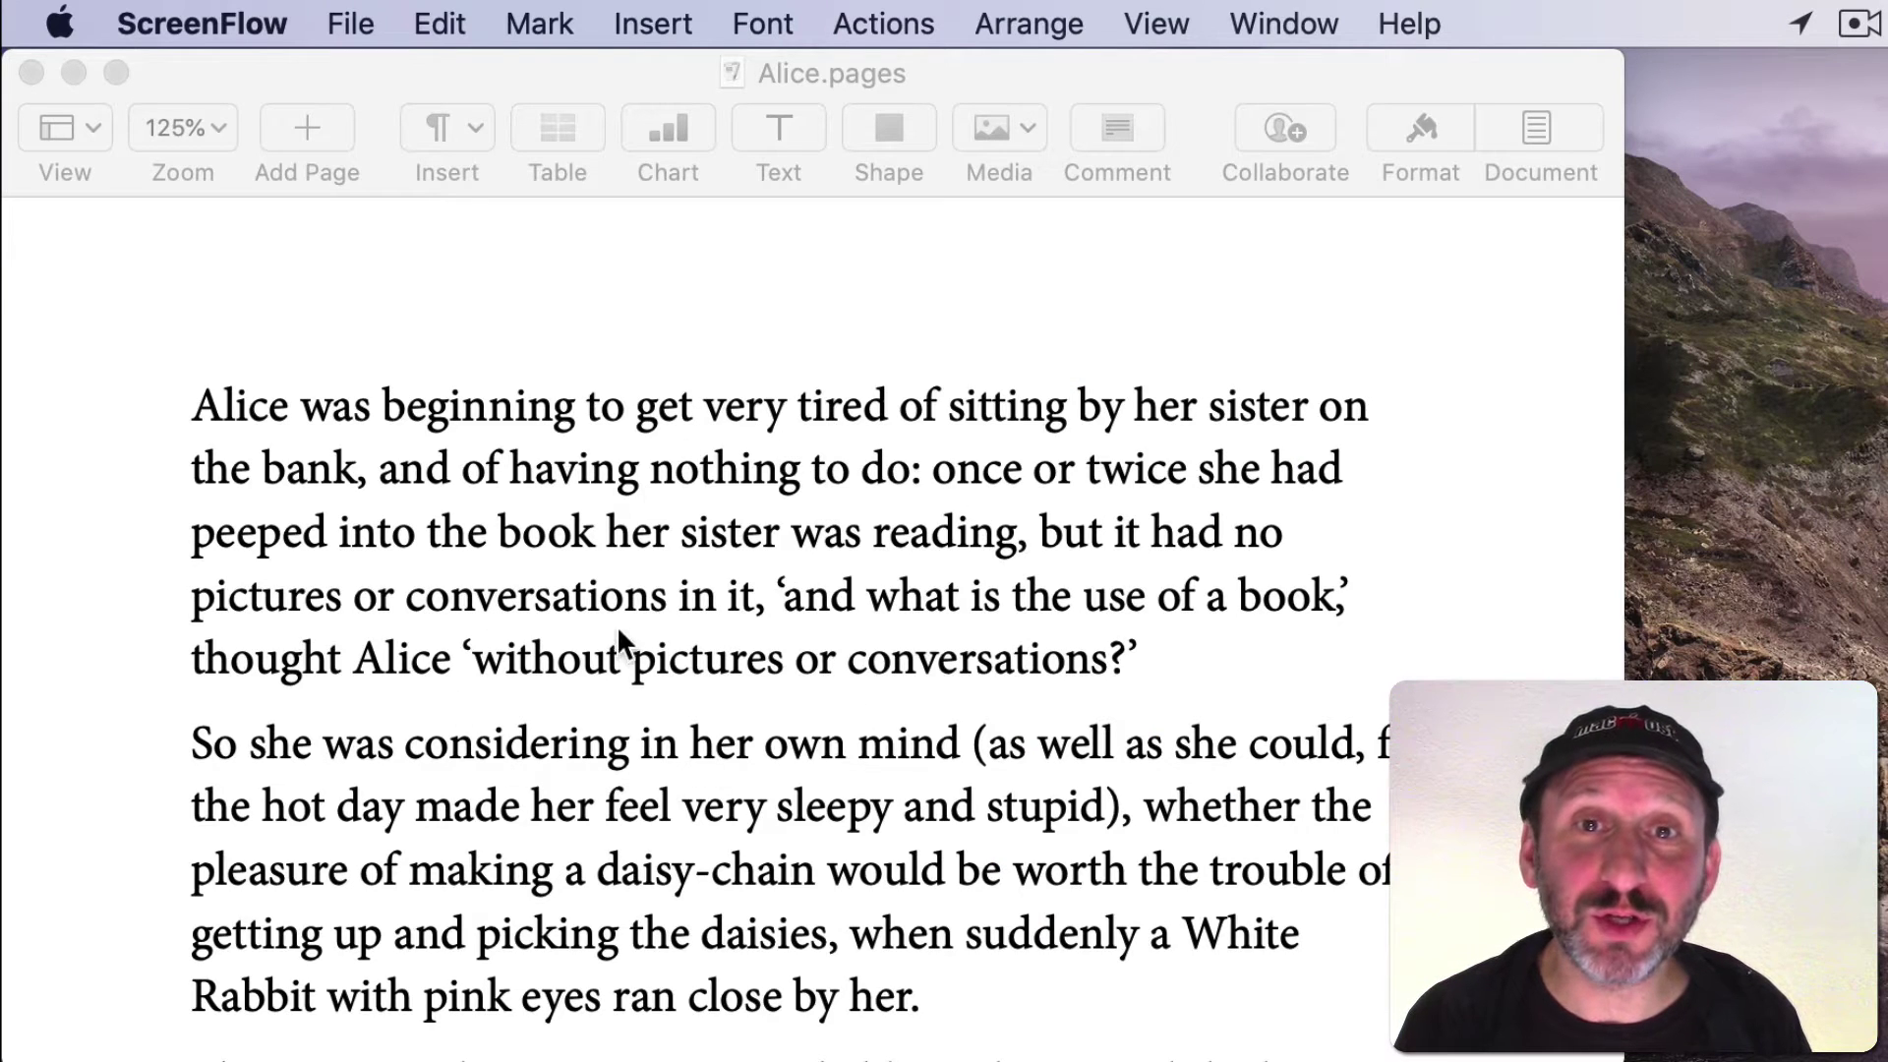
Place the insertion point before 'Alice' and move it by single characters and lines.
{"action": "left_click", "coordinate": [191, 407]}
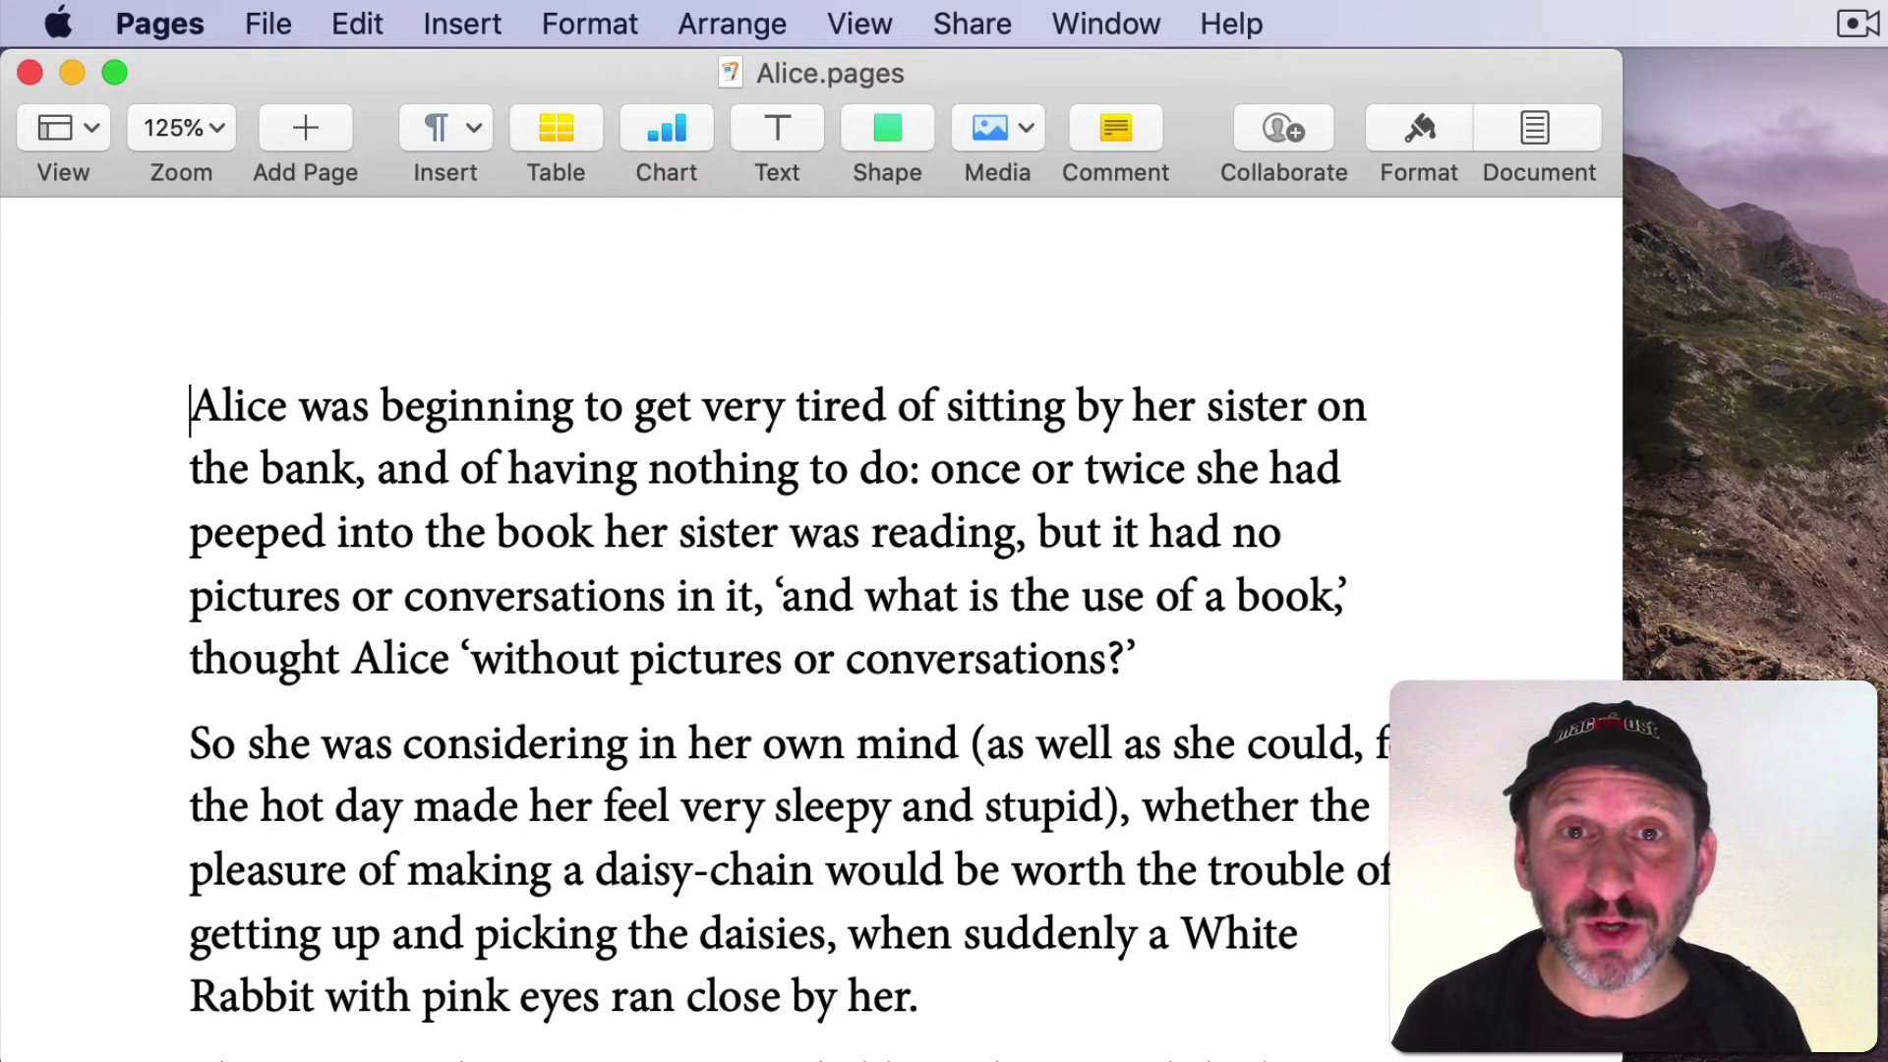
{"action": "key", "text": "Right"}
{"action": "key", "text": "Right"}
{"action": "key", "text": "Right"}
{"action": "key", "text": "Right"}
{"action": "key", "text": "Right"}
{"action": "key", "text": "Right"}
{"action": "key", "text": "Right"}
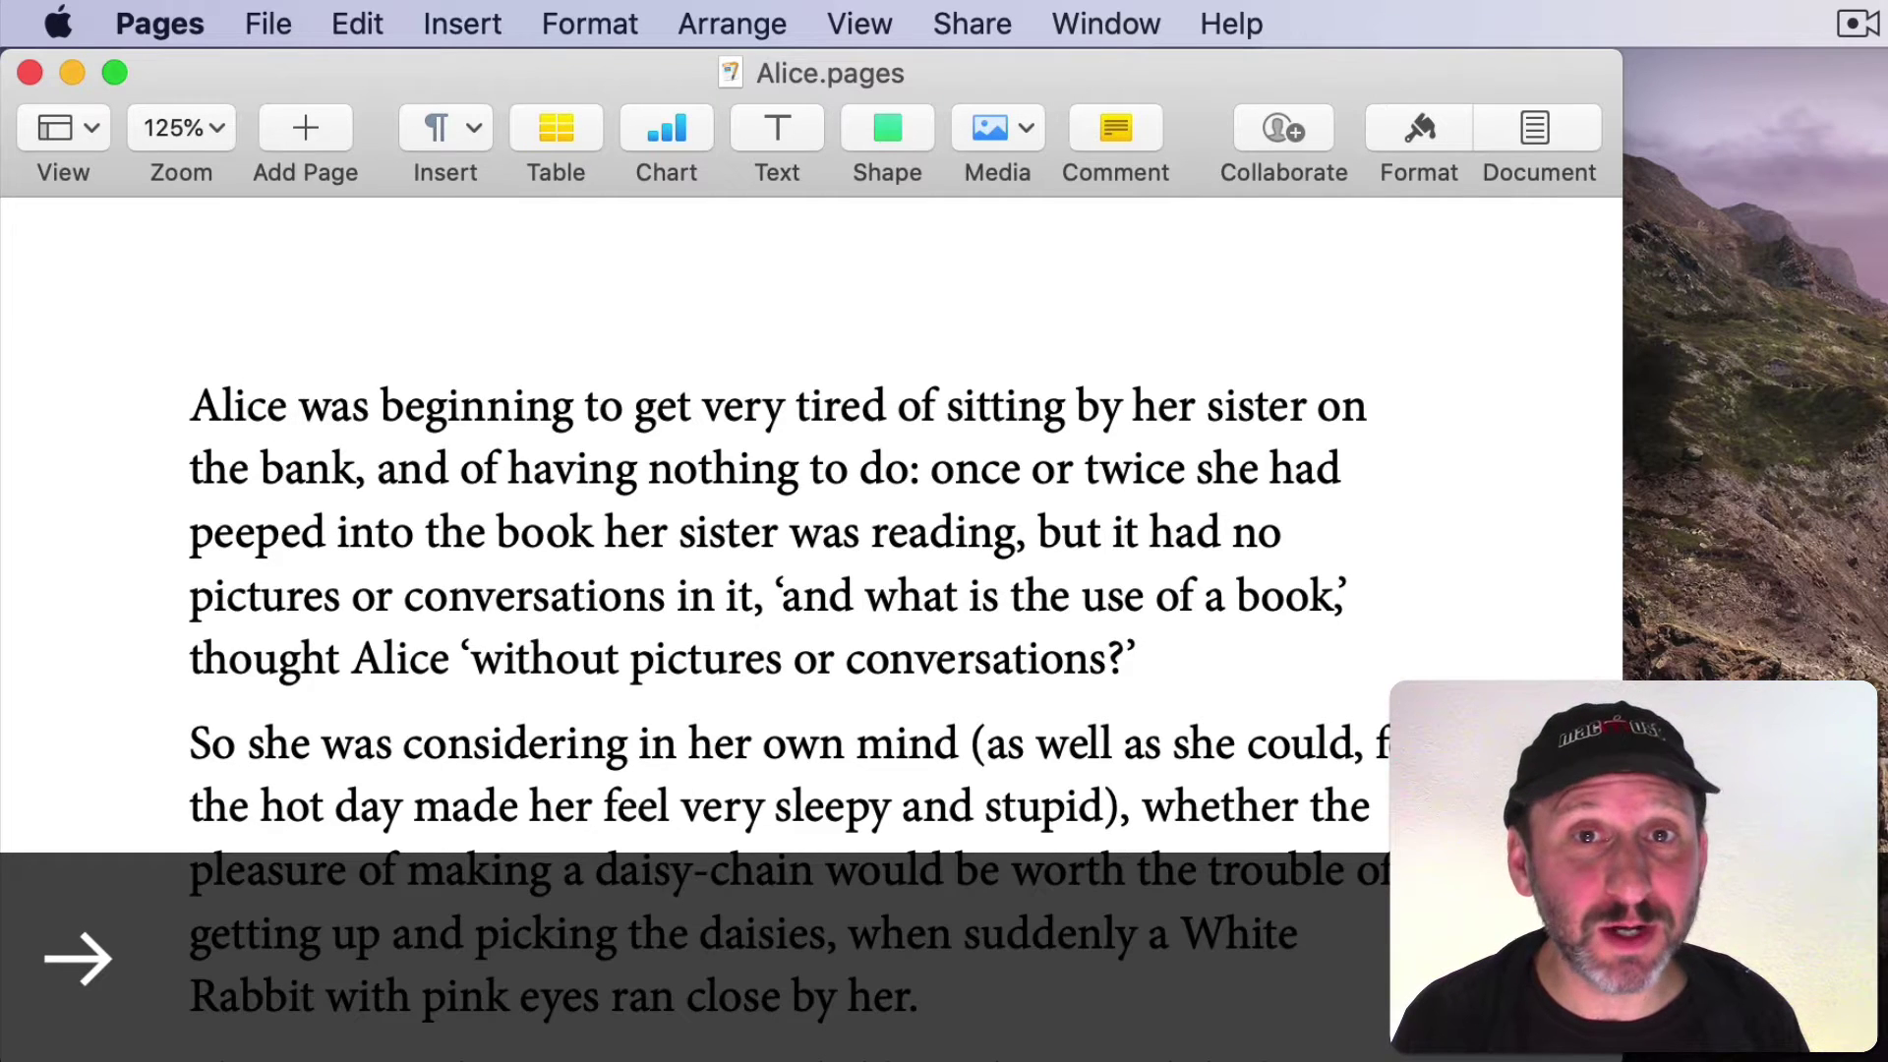
{"action": "key", "text": "Left"}
{"action": "key", "text": "Left"}
{"action": "key", "text": "Left"}
{"action": "key", "text": "Left"}
{"action": "key", "text": "Left"}
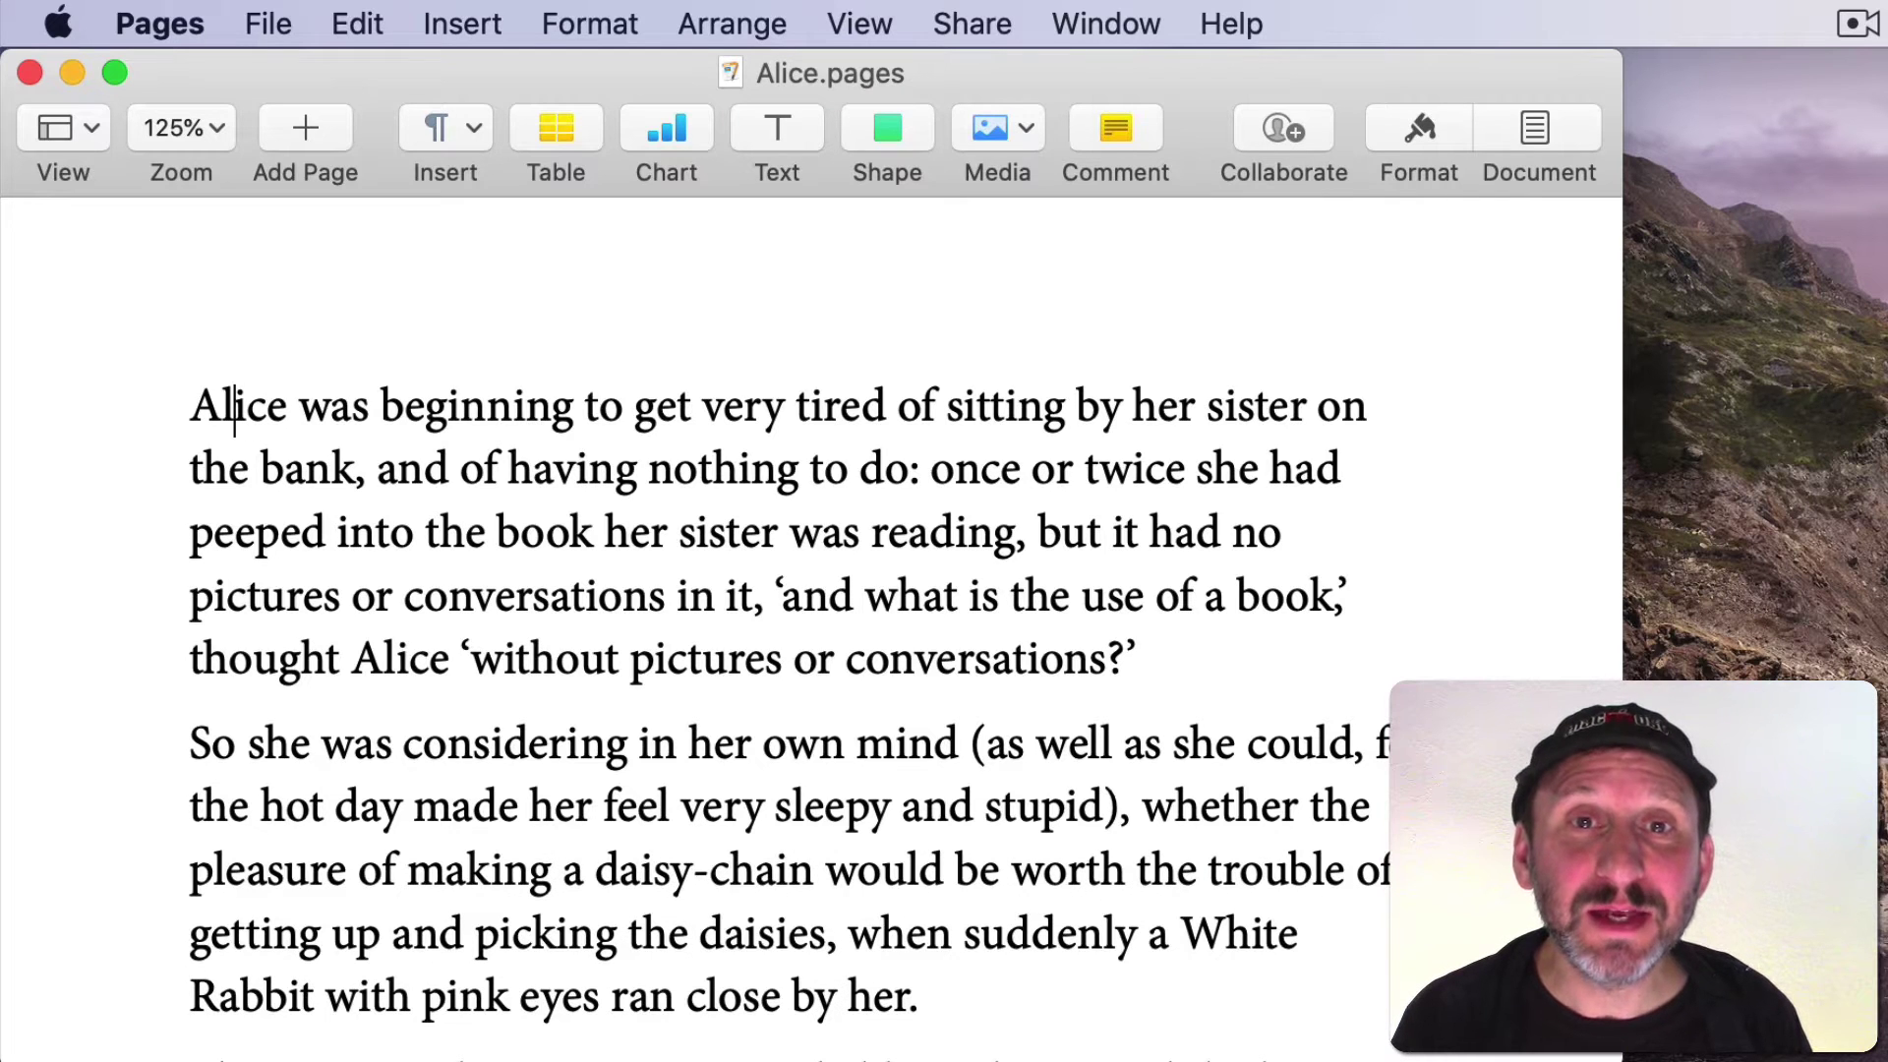
{"action": "key", "text": "Down"}
{"action": "key", "text": "Down"}
{"action": "key", "text": "Down"}
{"action": "key", "text": "Up"}
{"action": "key", "text": "Up"}
{"action": "key", "text": "Up"}
{"action": "key", "text": "Up"}
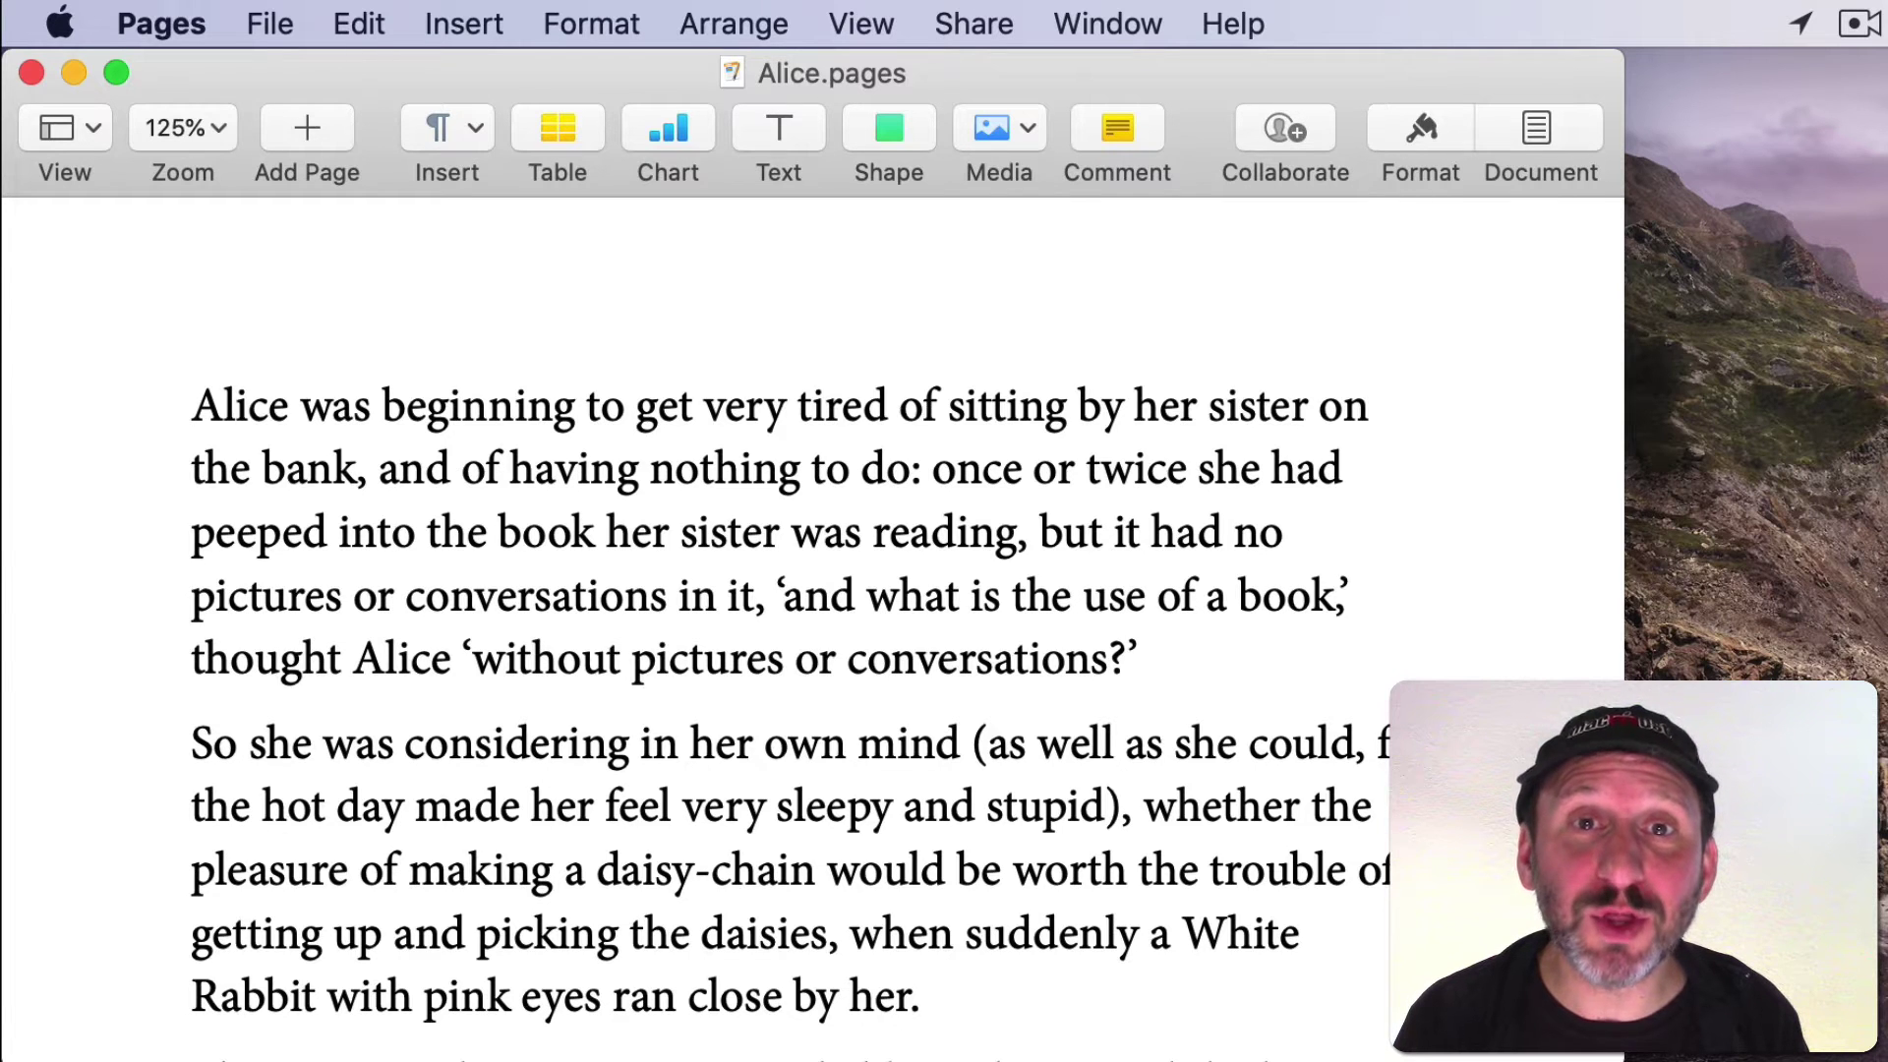
Jump the insertion point word by word and to the paragraph's end with Option+arrows.
{"action": "key", "text": "alt+Right"}
{"action": "key", "text": "alt+Right"}
{"action": "key", "text": "alt+Right"}
{"action": "key", "text": "alt+Right"}
{"action": "key", "text": "alt+Right"}
{"action": "key", "text": "alt+Left"}
{"action": "key", "text": "alt+Left"}
{"action": "key", "text": "alt+Left"}
{"action": "key", "text": "alt+Left"}
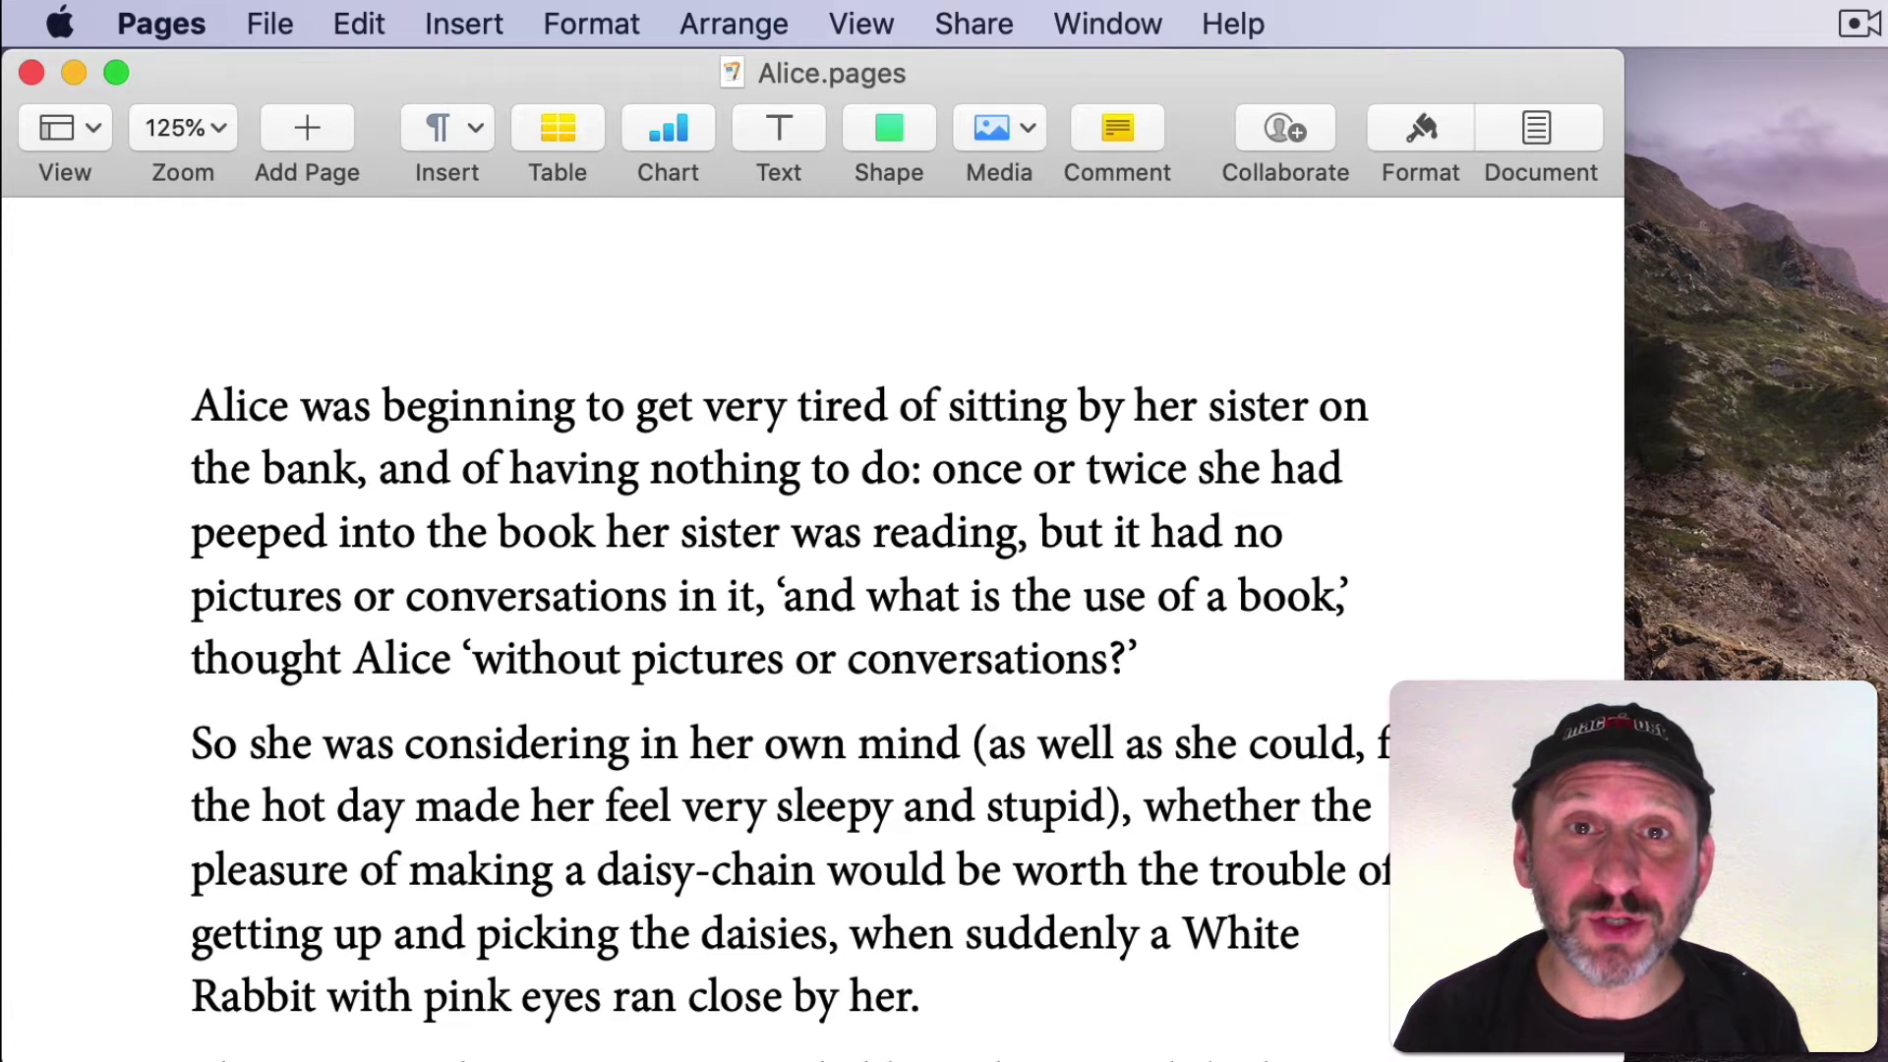
{"action": "key", "text": "alt+Down"}
{"action": "key", "text": "alt+Down"}
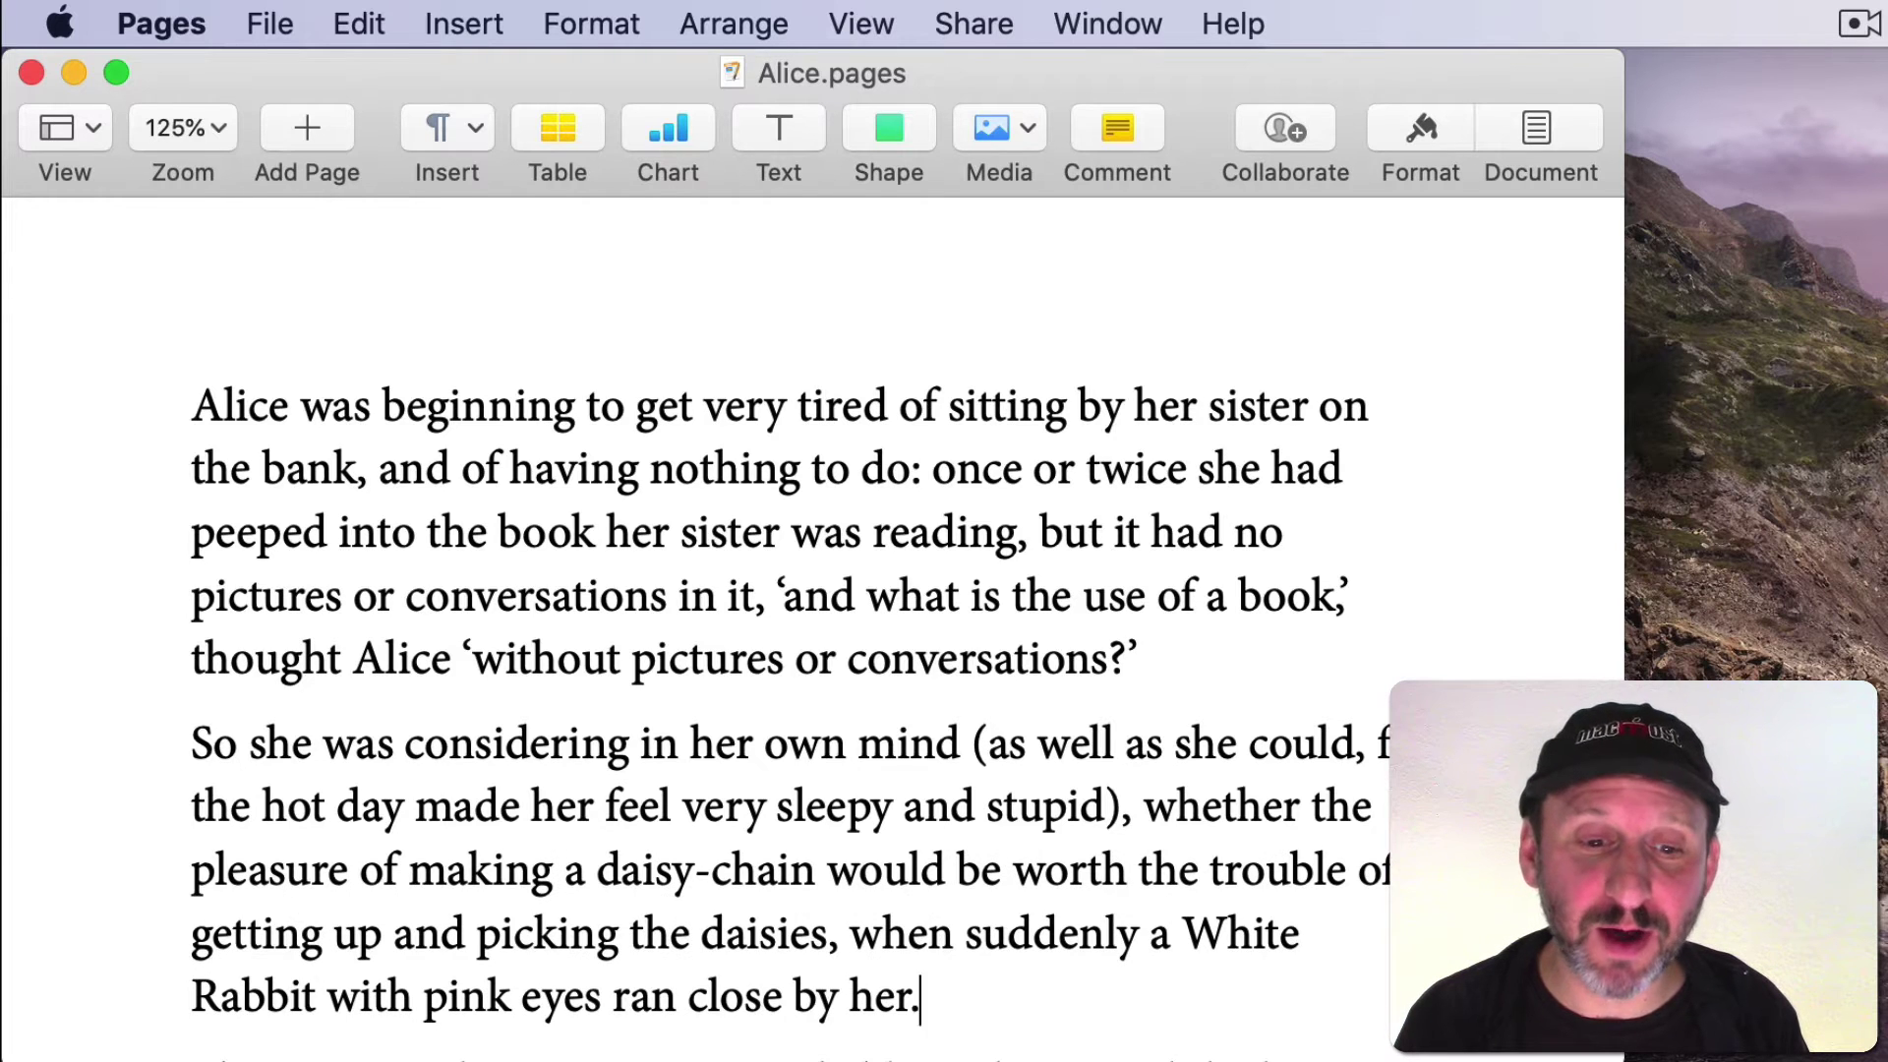
{"action": "key", "text": "alt+Down"}
{"action": "key", "text": "alt+Up"}
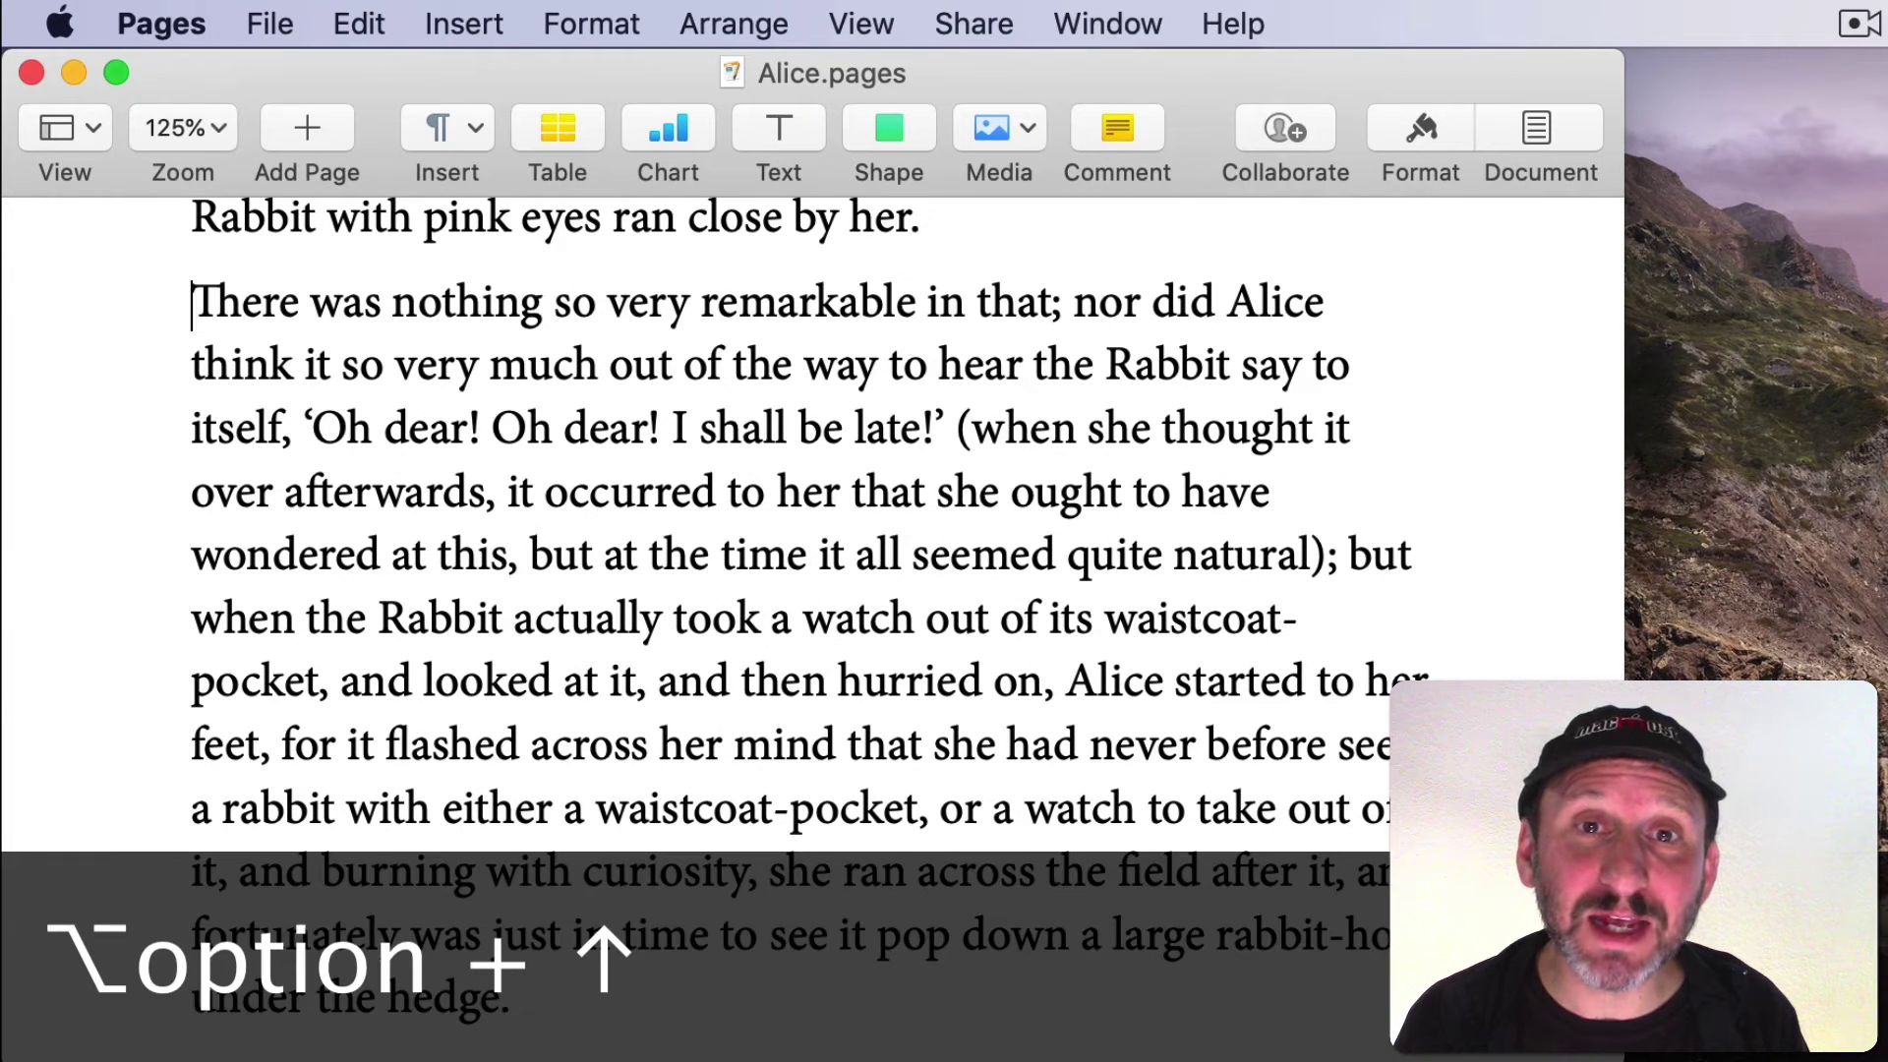
{"action": "key", "text": "alt+Up"}
{"action": "key", "text": "alt+Up"}
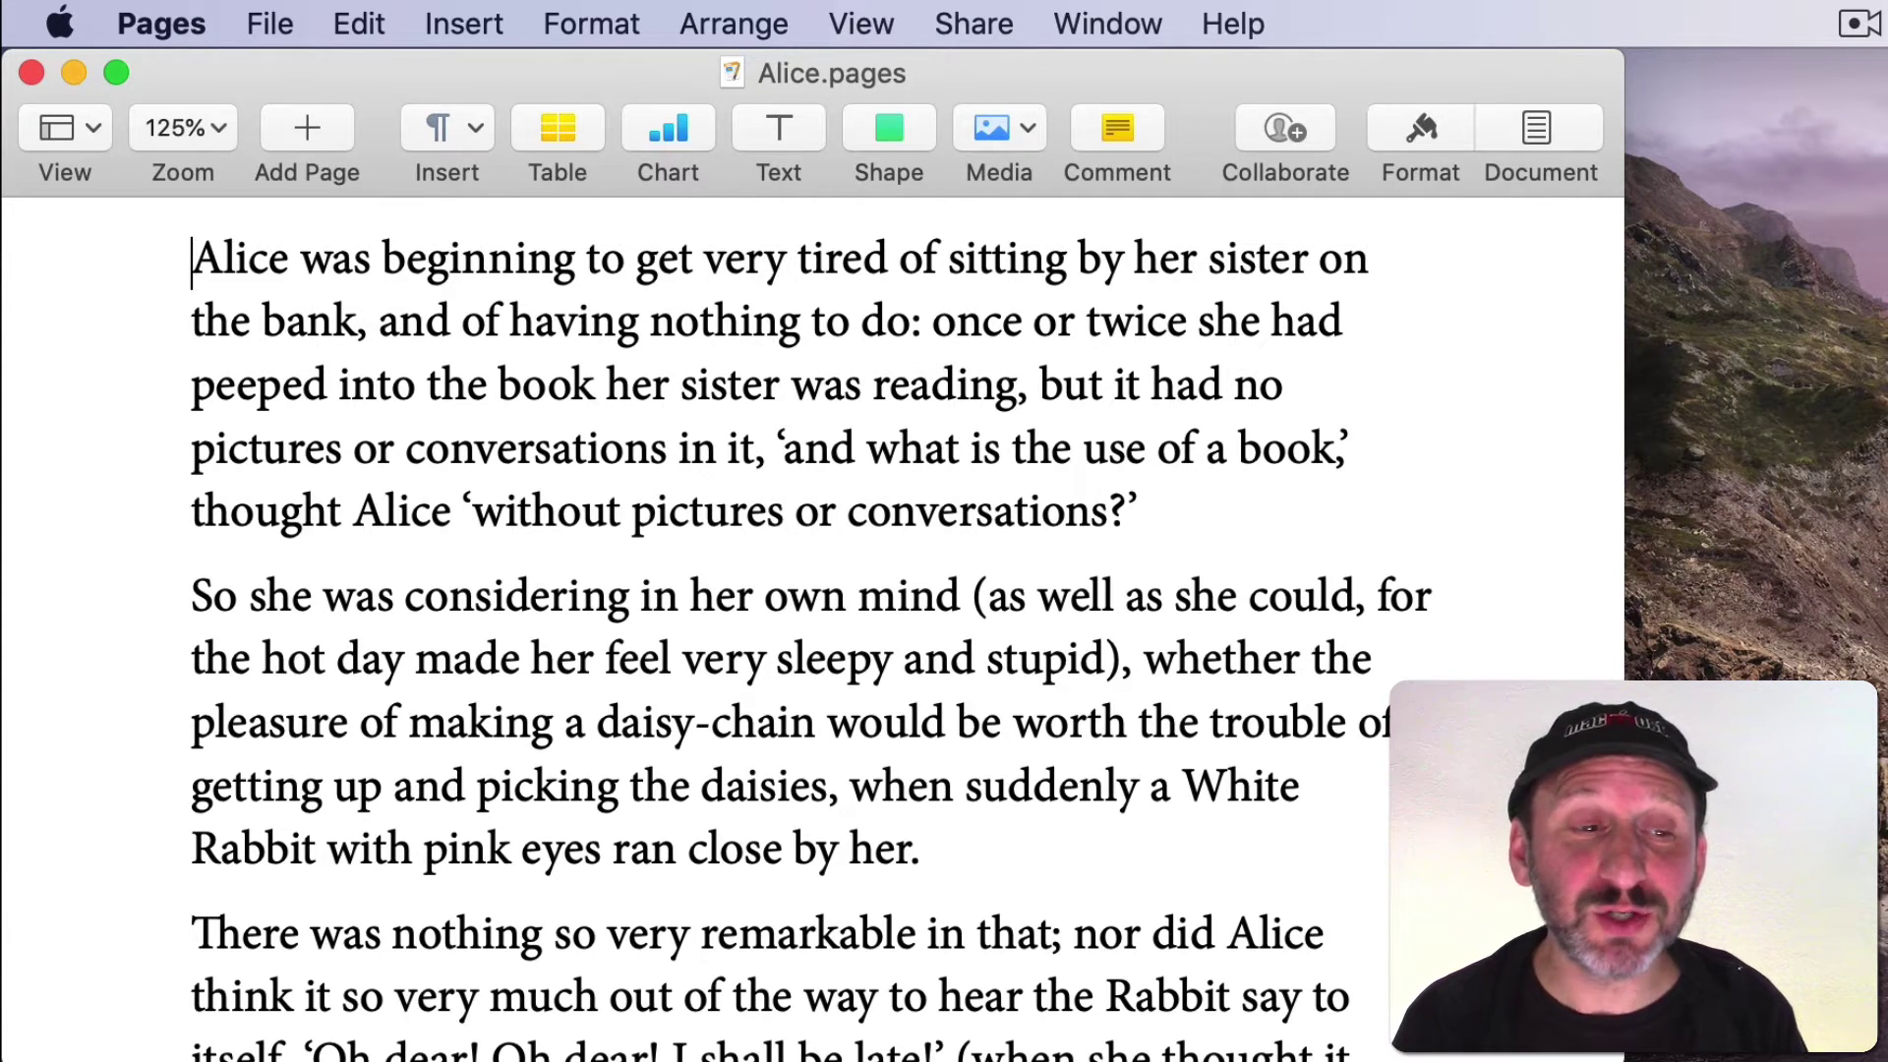
{"action": "key", "text": "super+Right"}
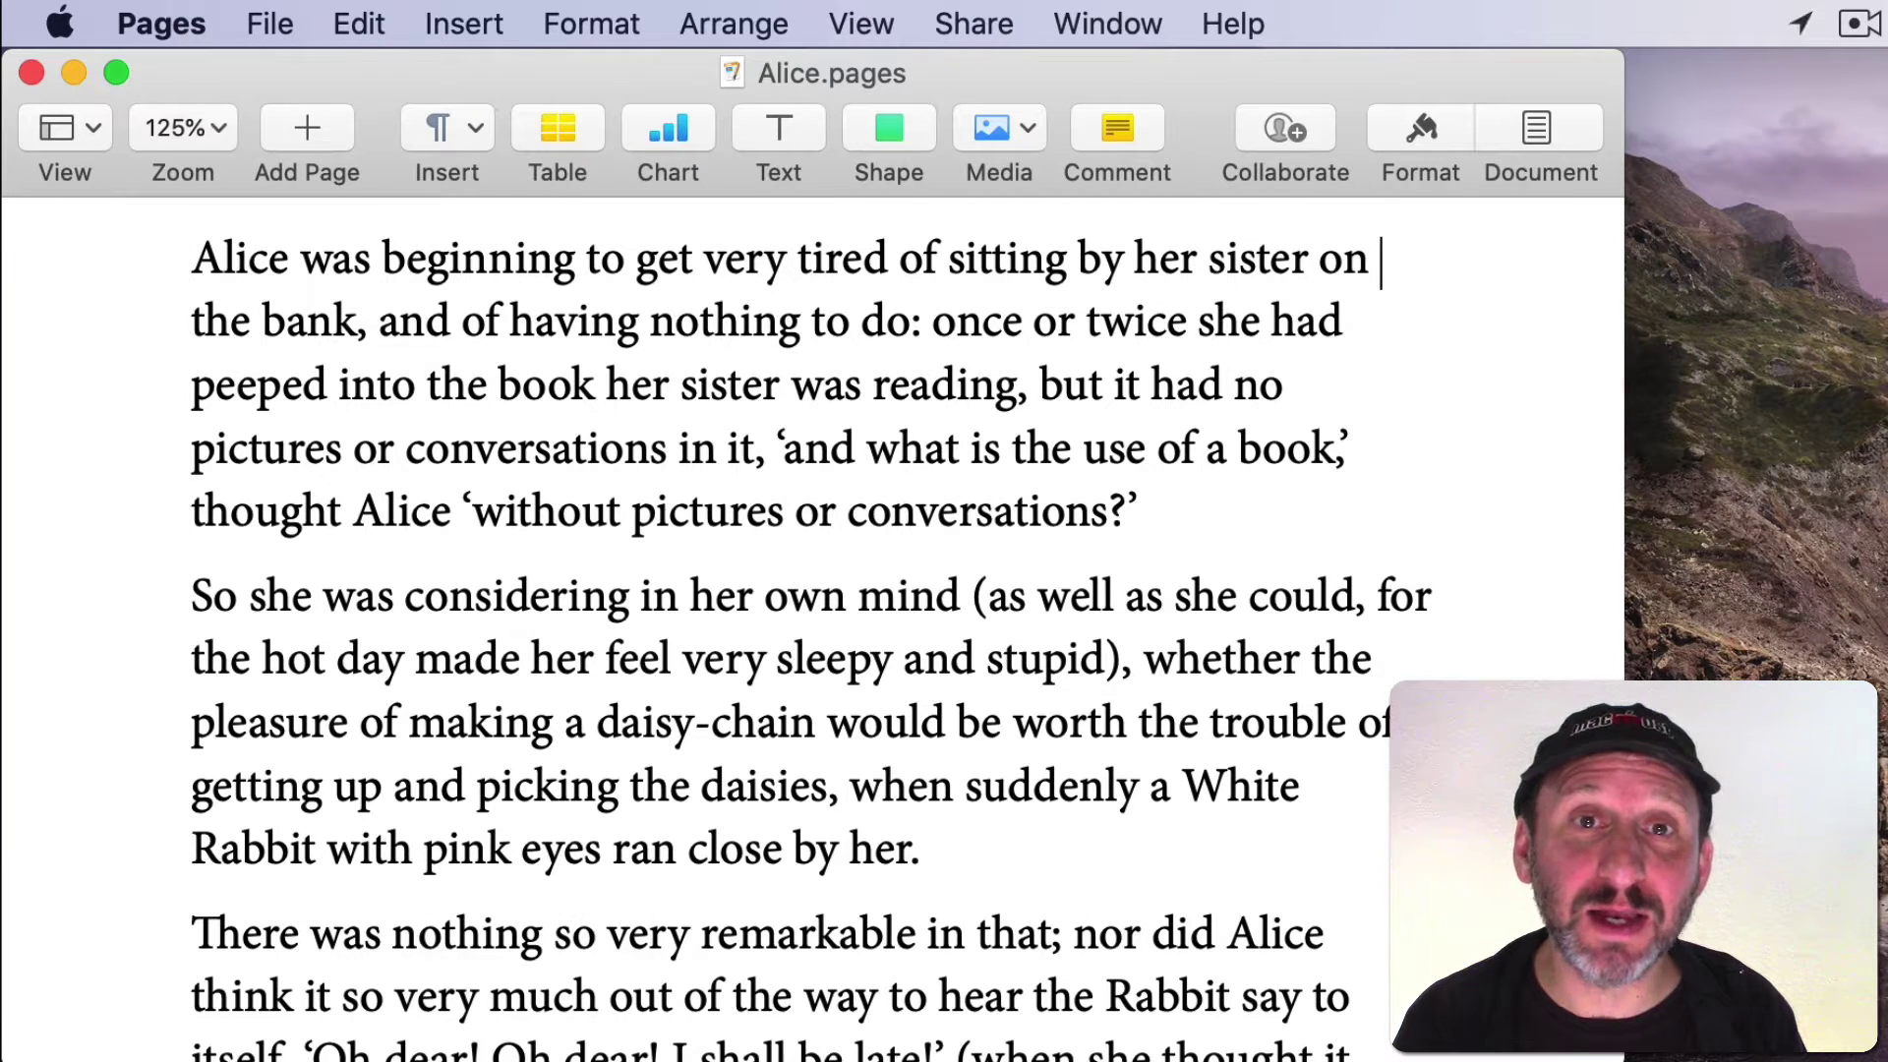
{"action": "key", "text": "super+Left"}
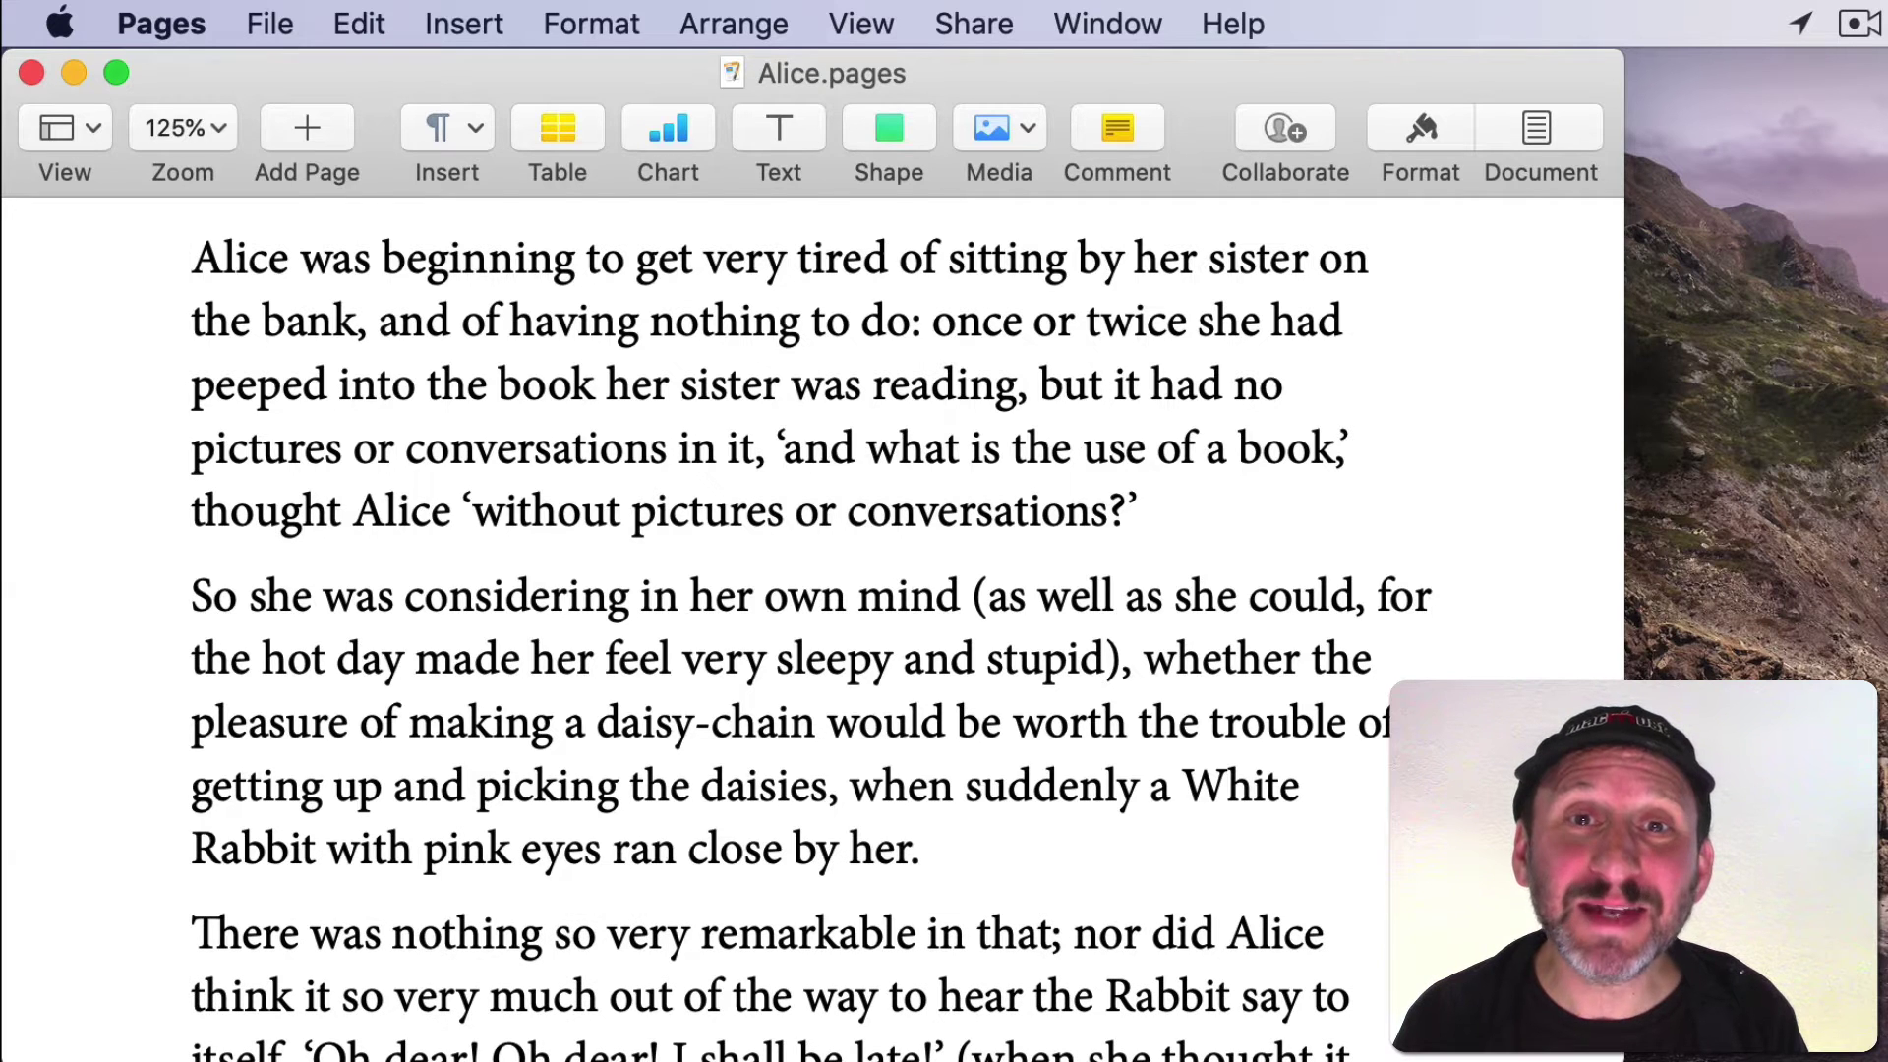
{"action": "key", "text": "super+Down"}
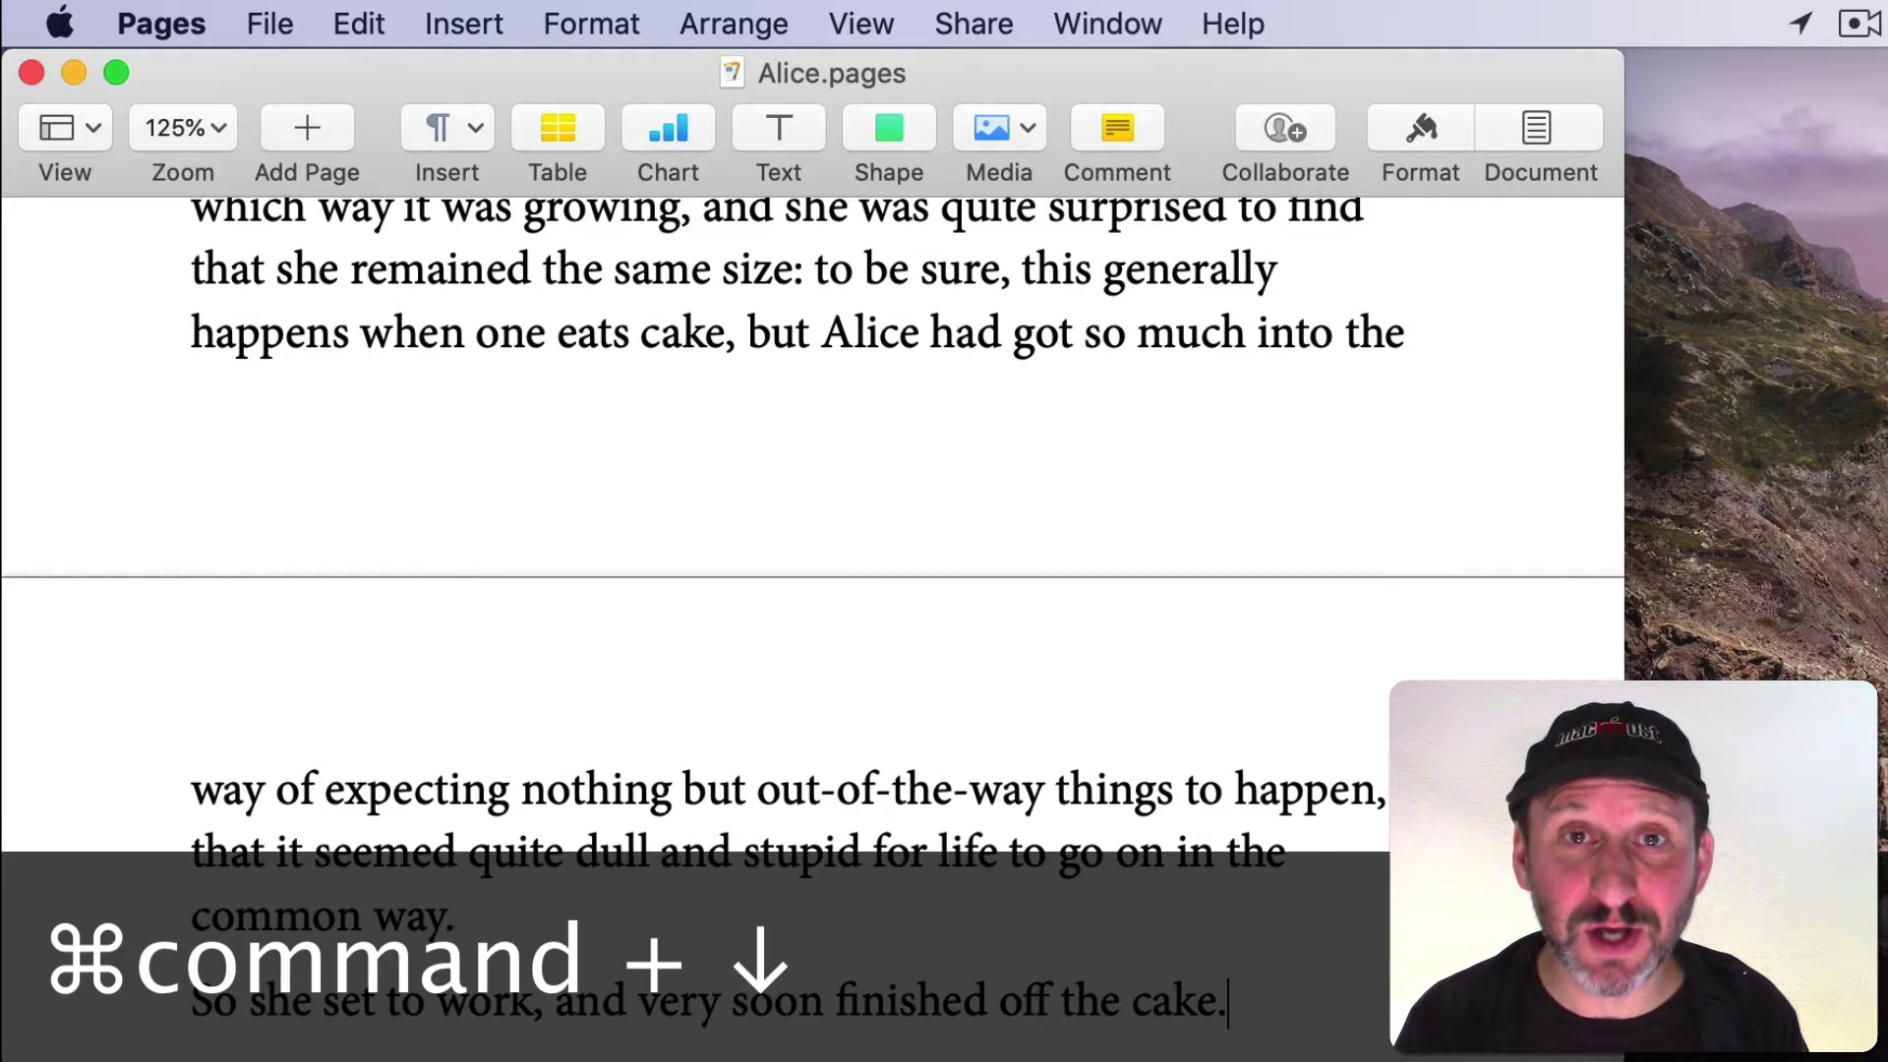
{"action": "key", "text": "super+Up"}
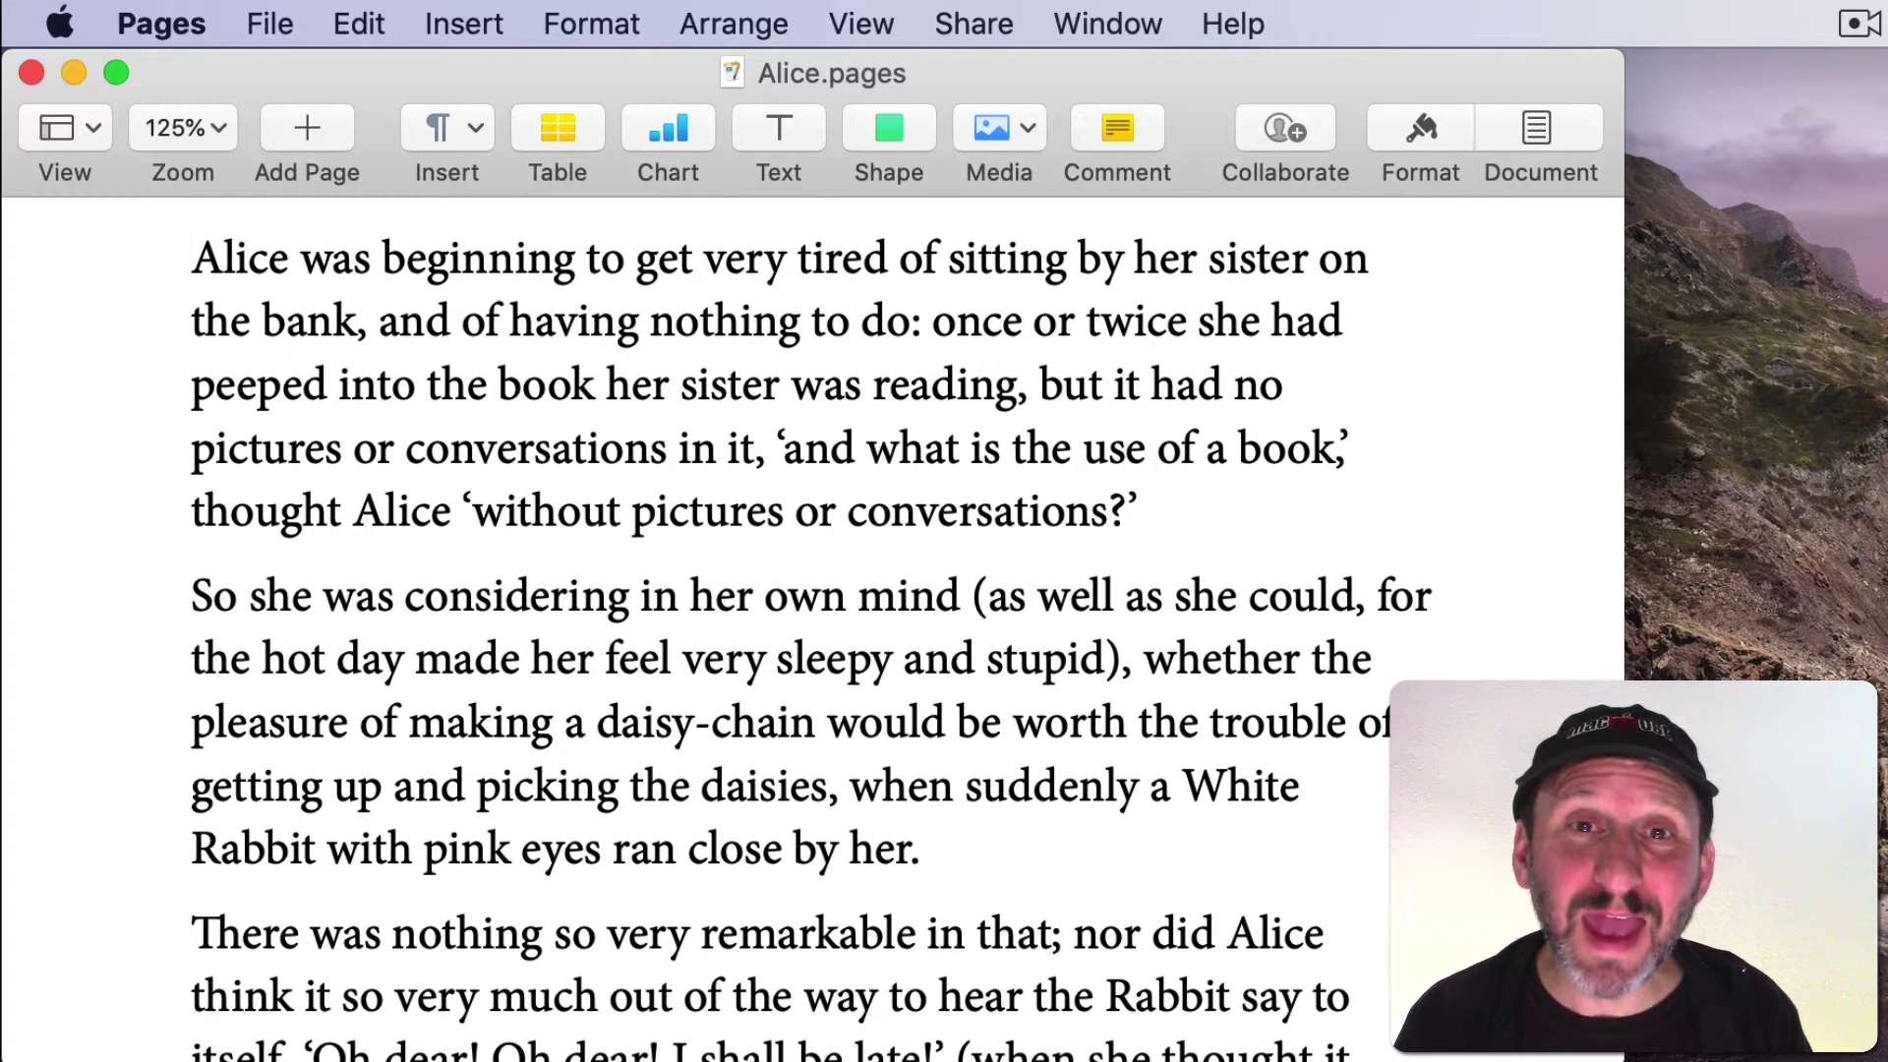
{"action": "key", "text": "End"}
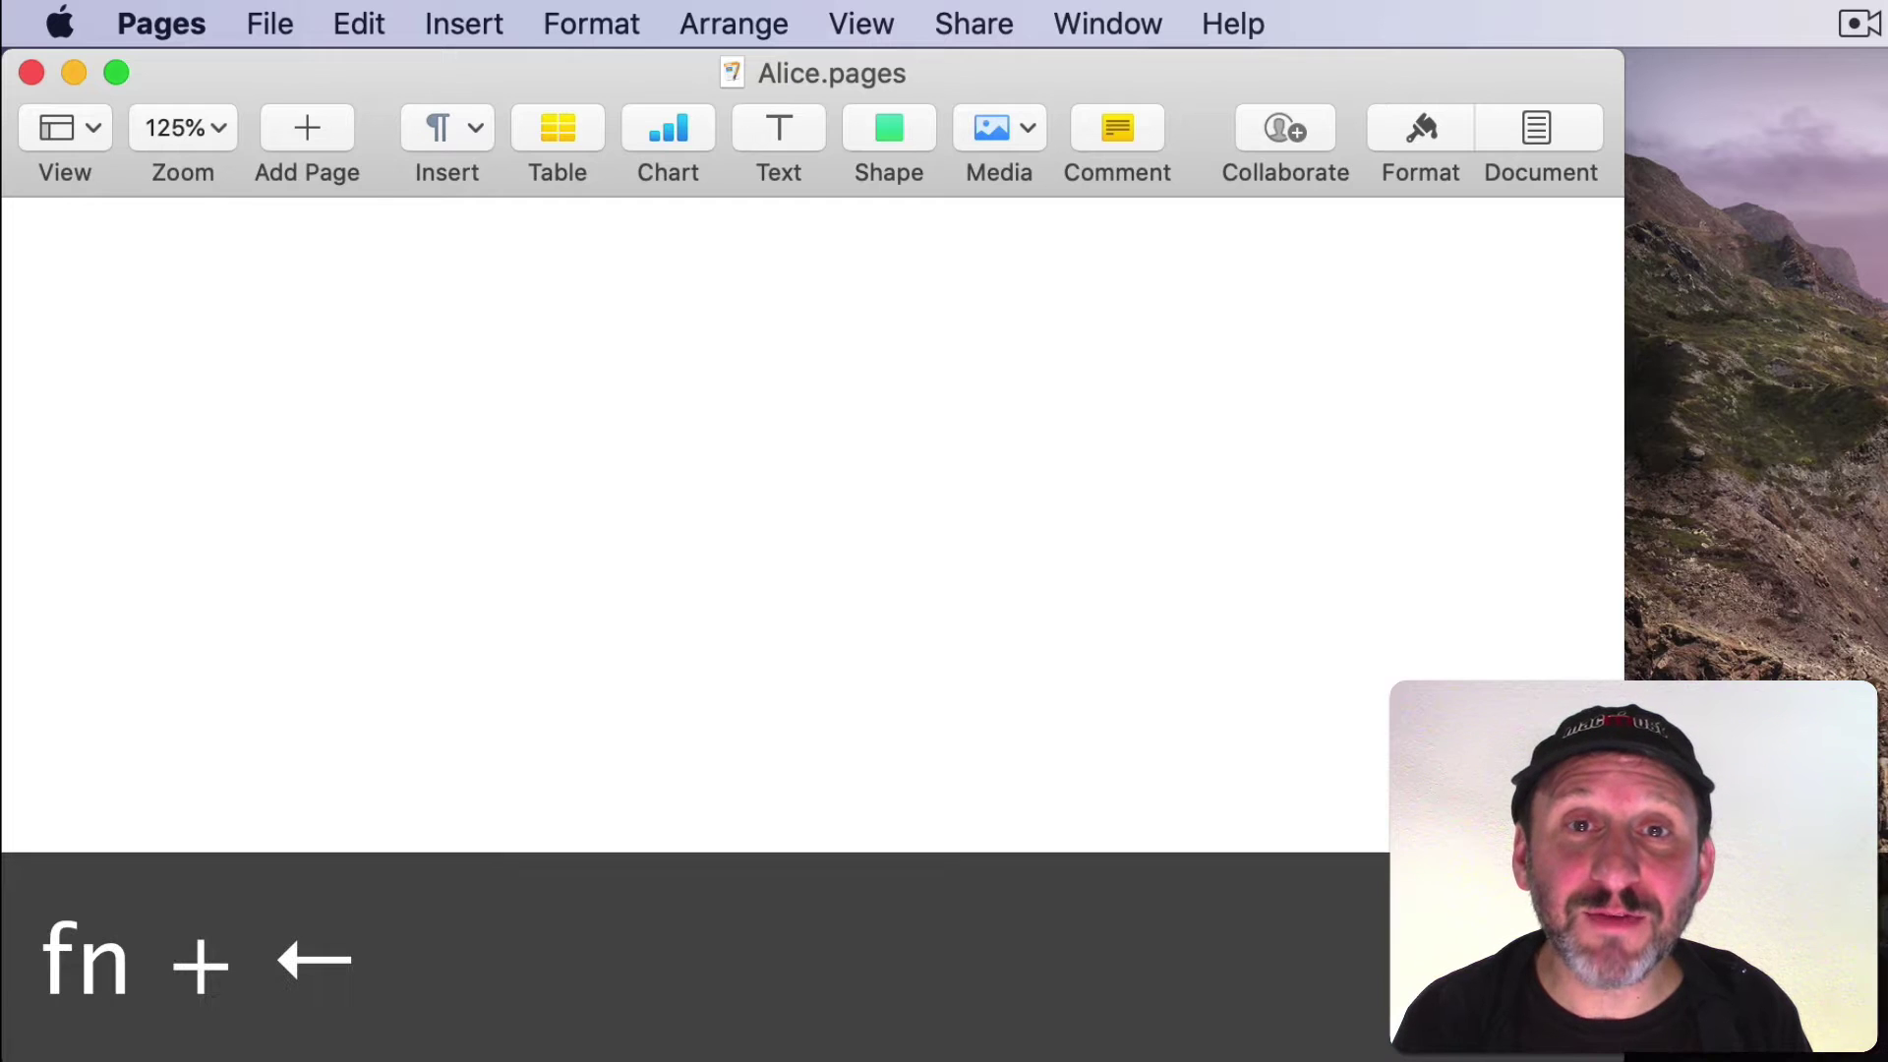
{"action": "key", "text": "Home"}
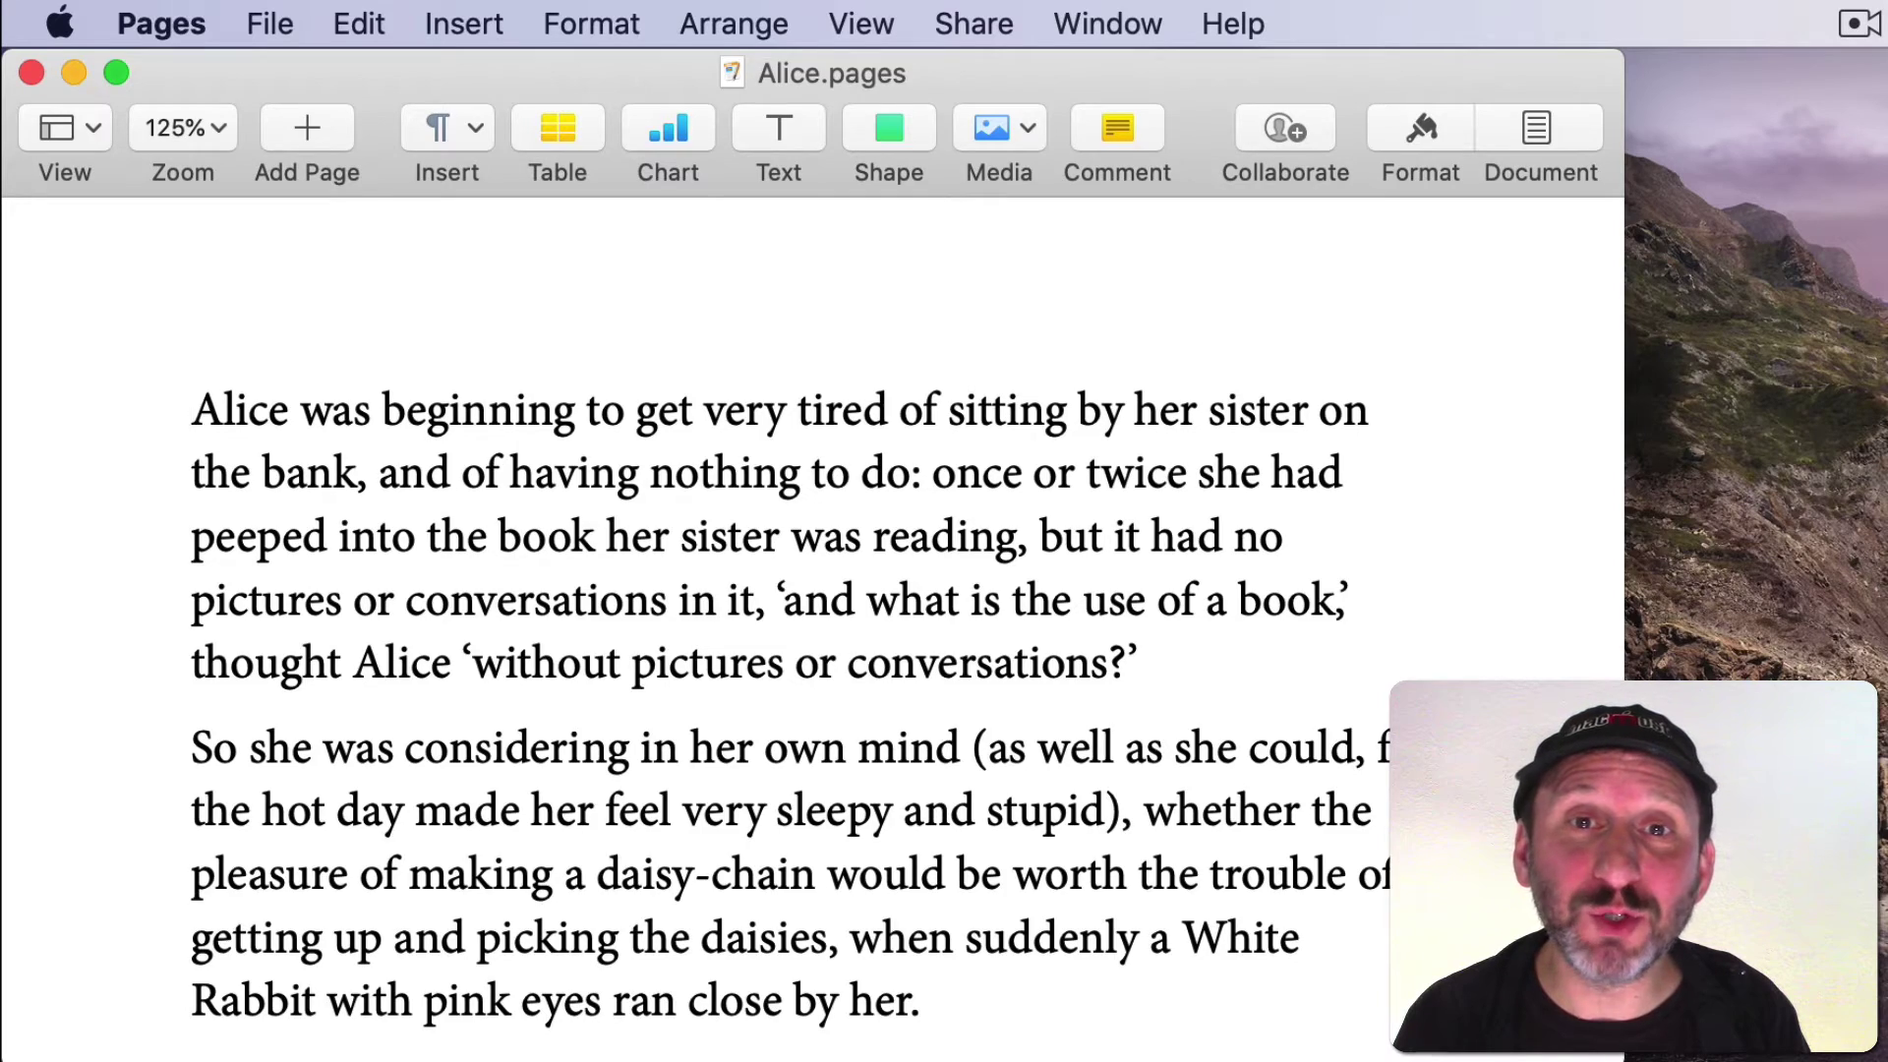
{"action": "key", "text": "Page_Down"}
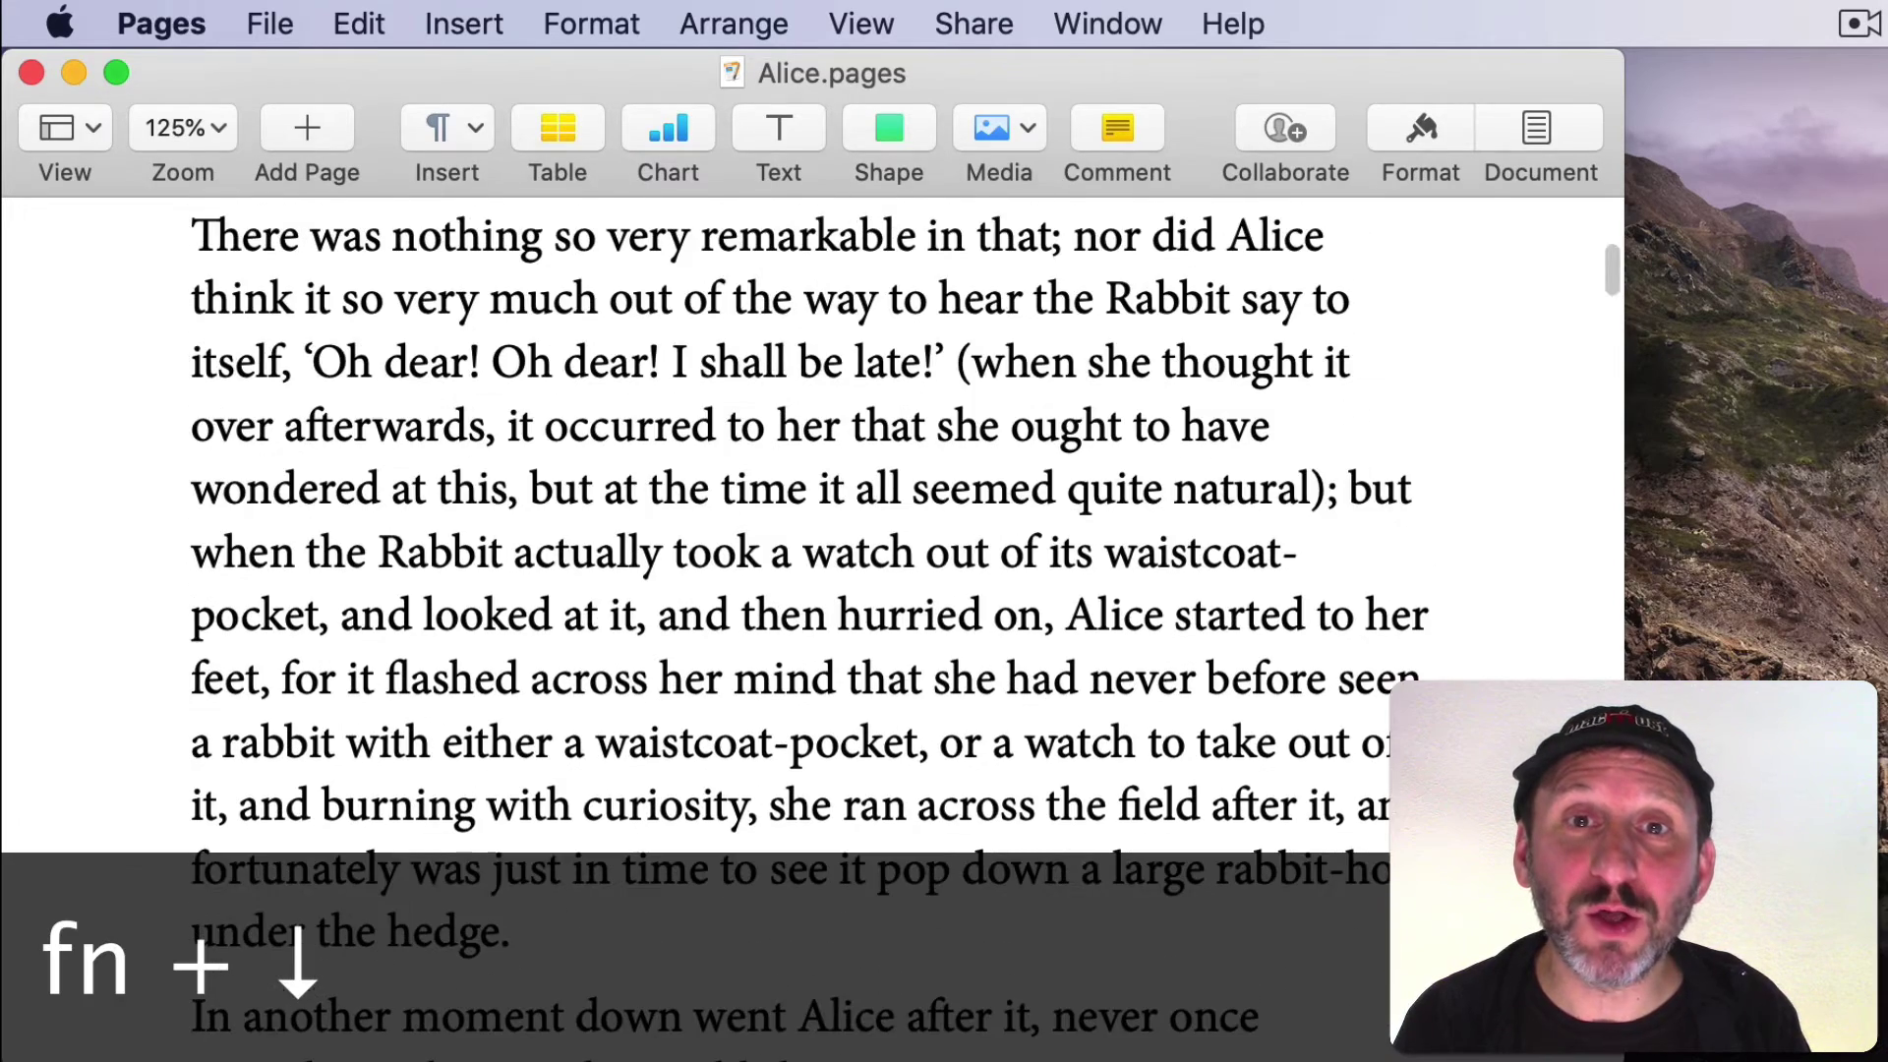
{"action": "key", "text": "Page_Down"}
{"action": "key", "text": "Page_Up"}
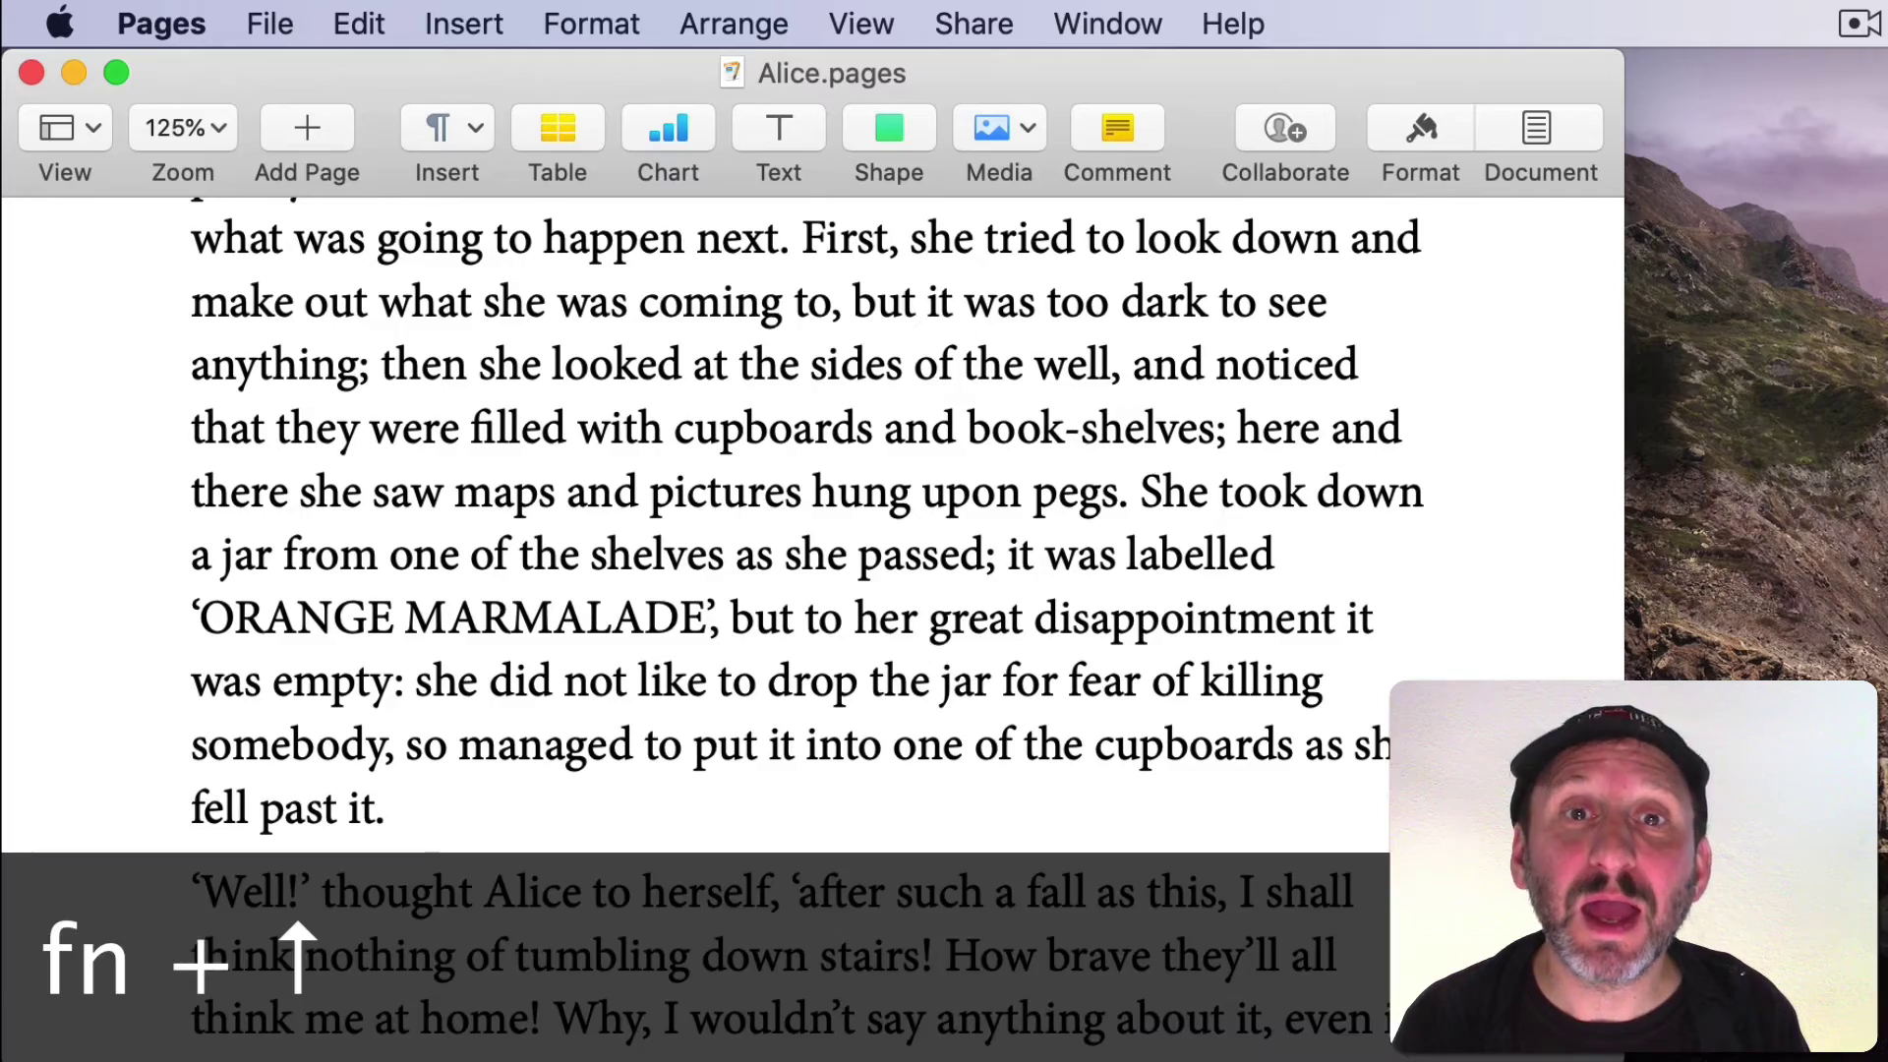
{"action": "key", "text": "Page_Up"}
{"action": "key", "text": "Page_Up"}
{"action": "key", "text": "Page_Up"}
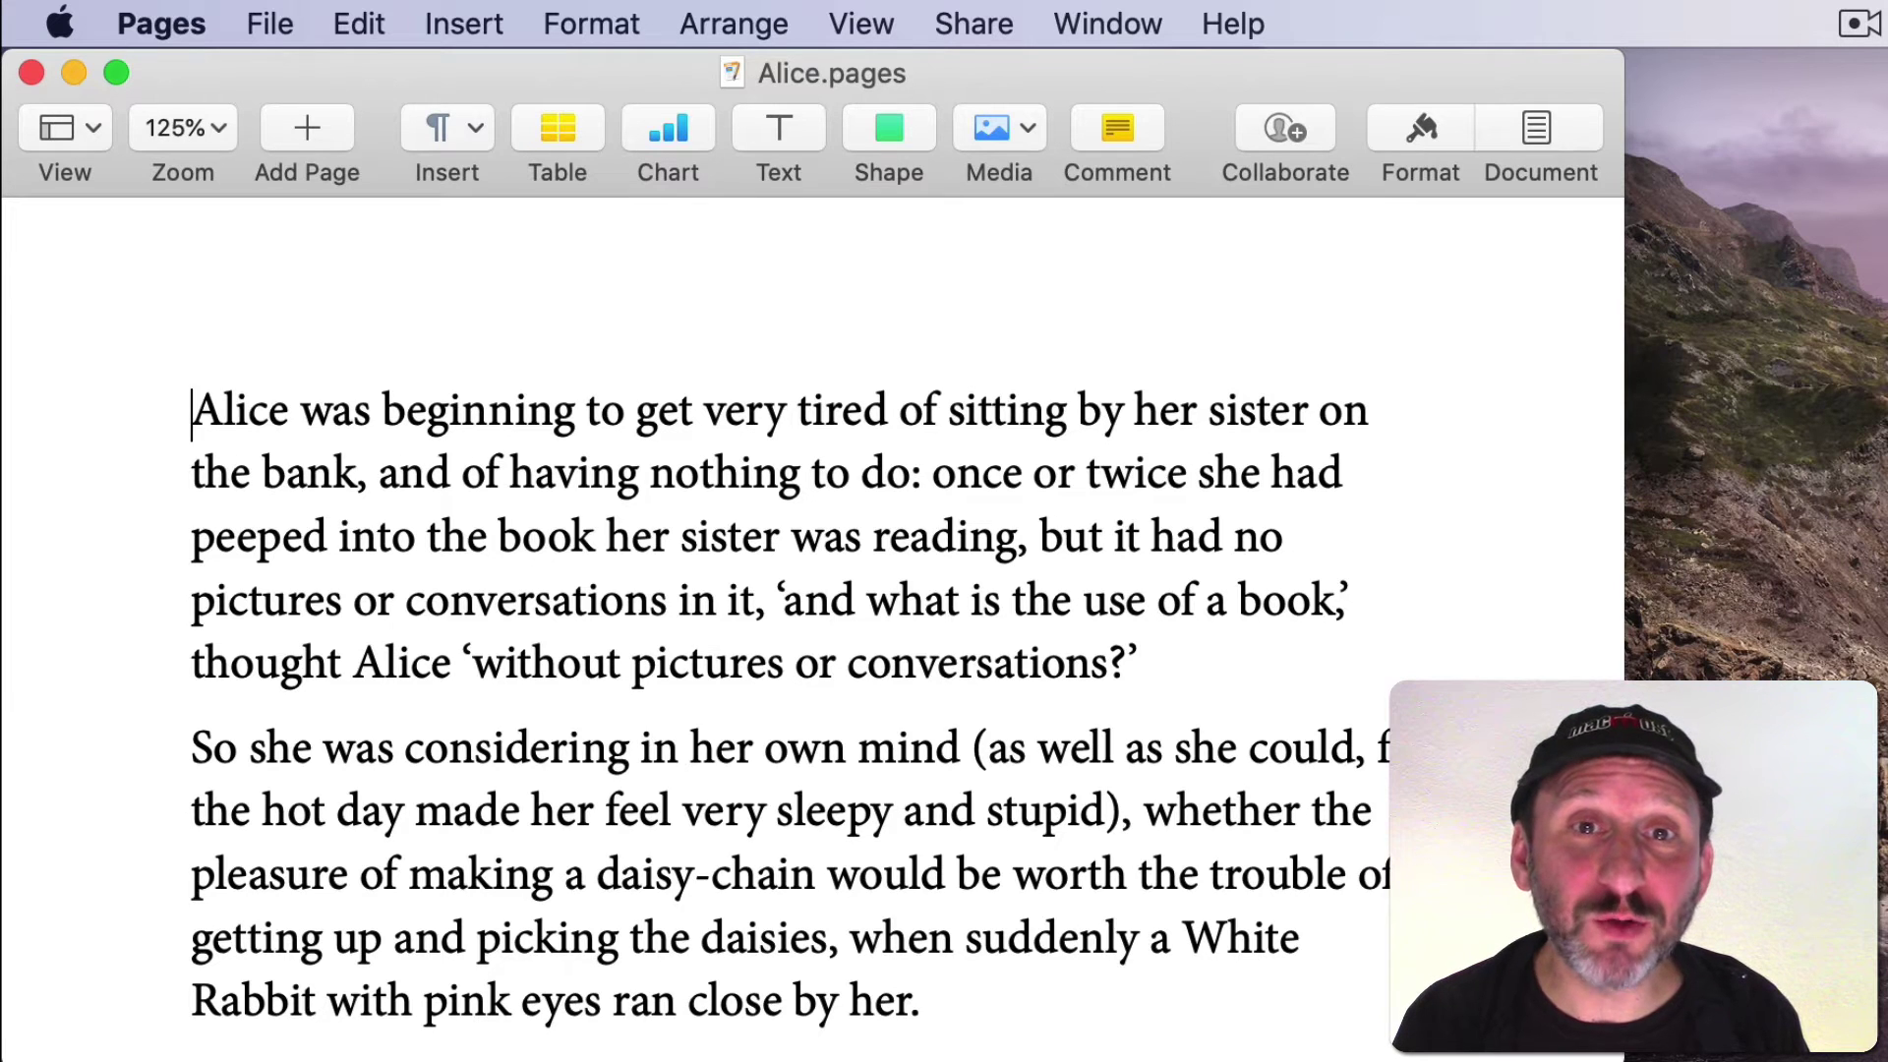
Extend and shrink a letter-by-letter selection across 'Alice wa' with Shift+arrows.
{"action": "key", "text": "shift+Right"}
{"action": "key", "text": "shift+Right"}
{"action": "key", "text": "shift+Right"}
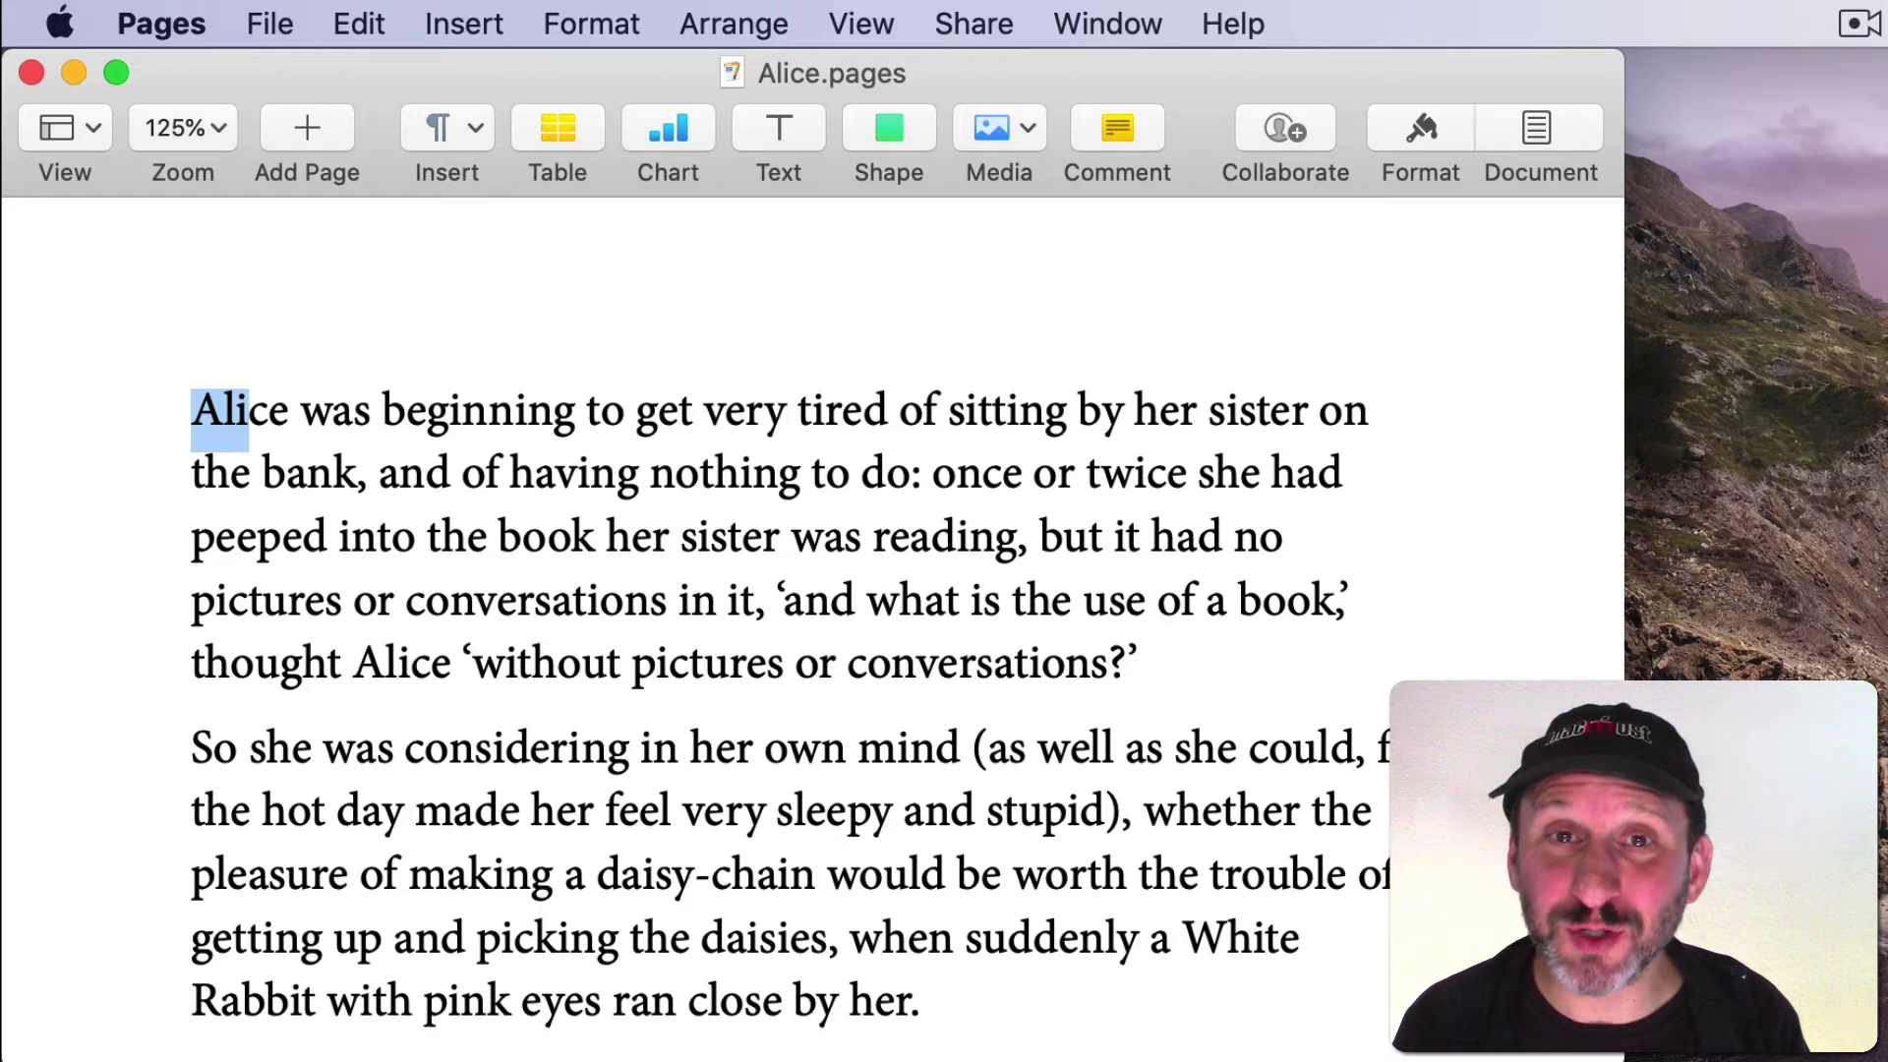
{"action": "key", "text": "shift+Right"}
{"action": "key", "text": "shift+Right"}
{"action": "key", "text": "shift+Right"}
{"action": "key", "text": "shift+Right"}
{"action": "key", "text": "shift+Right"}
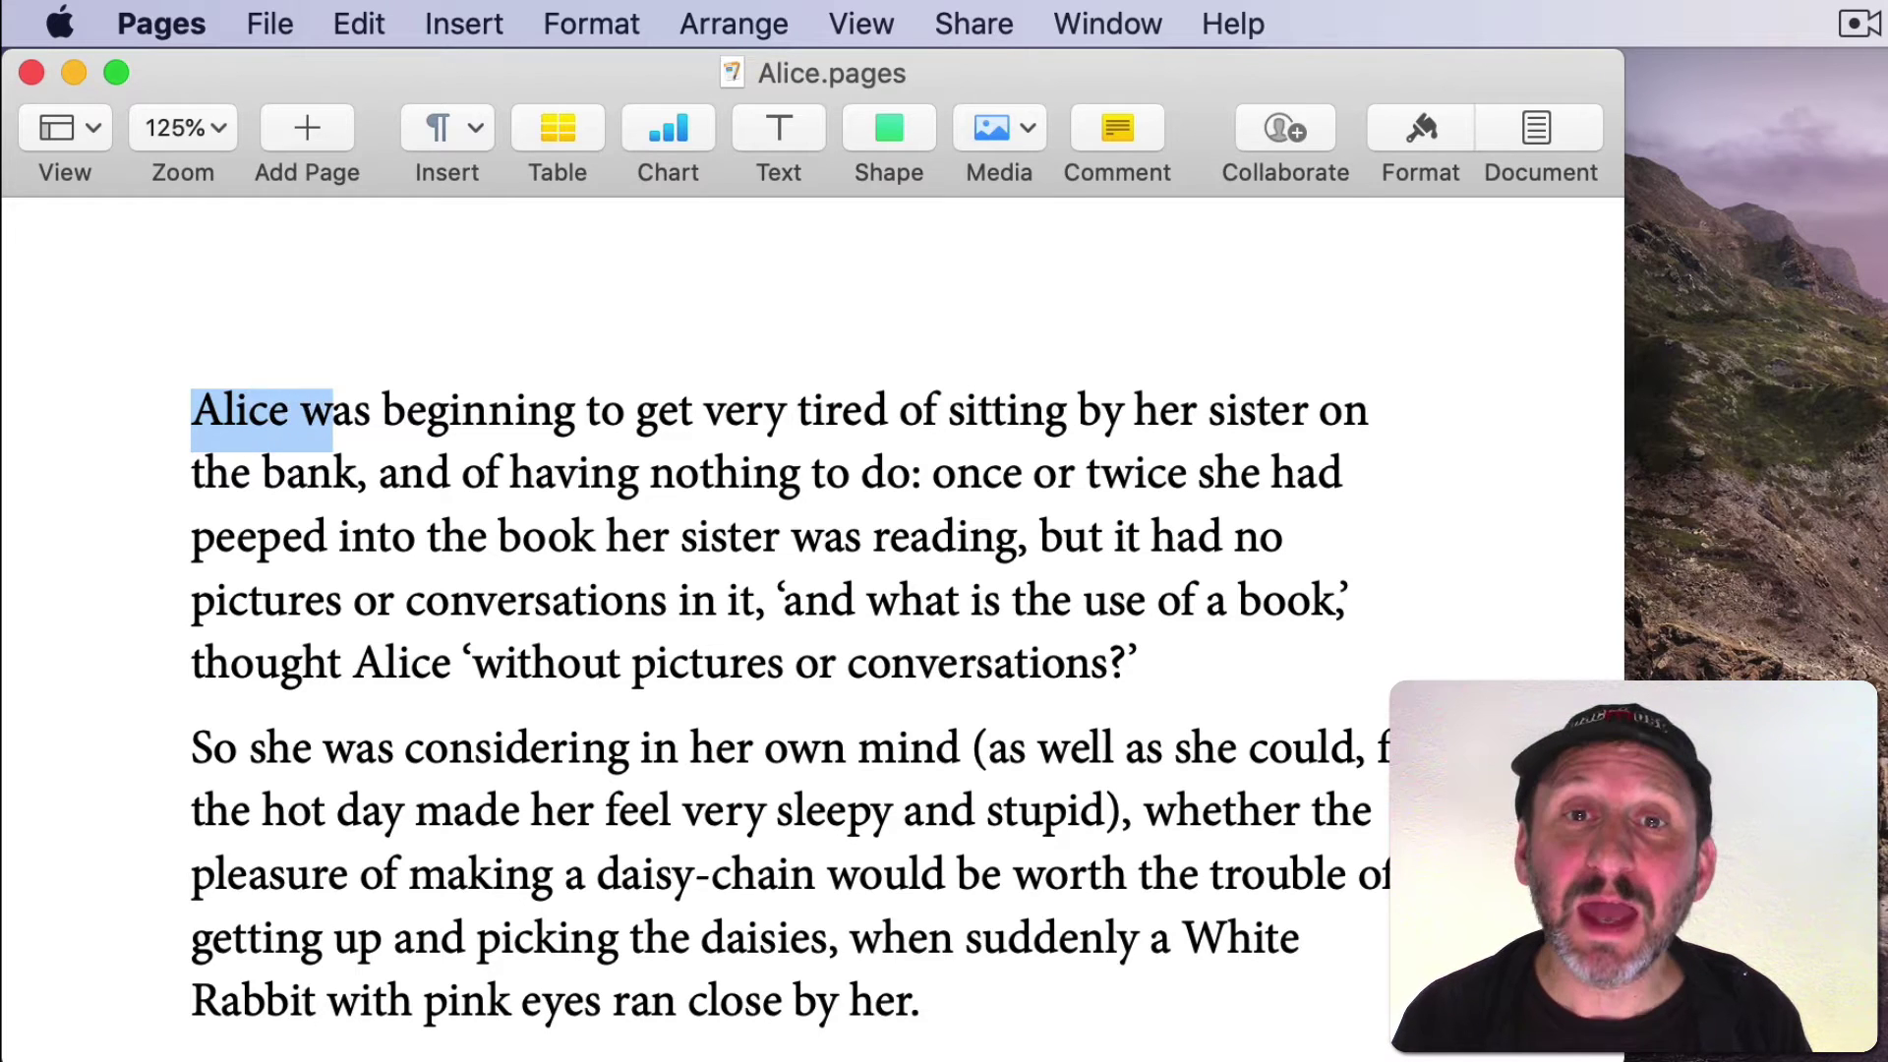
{"action": "key", "text": "shift+Left"}
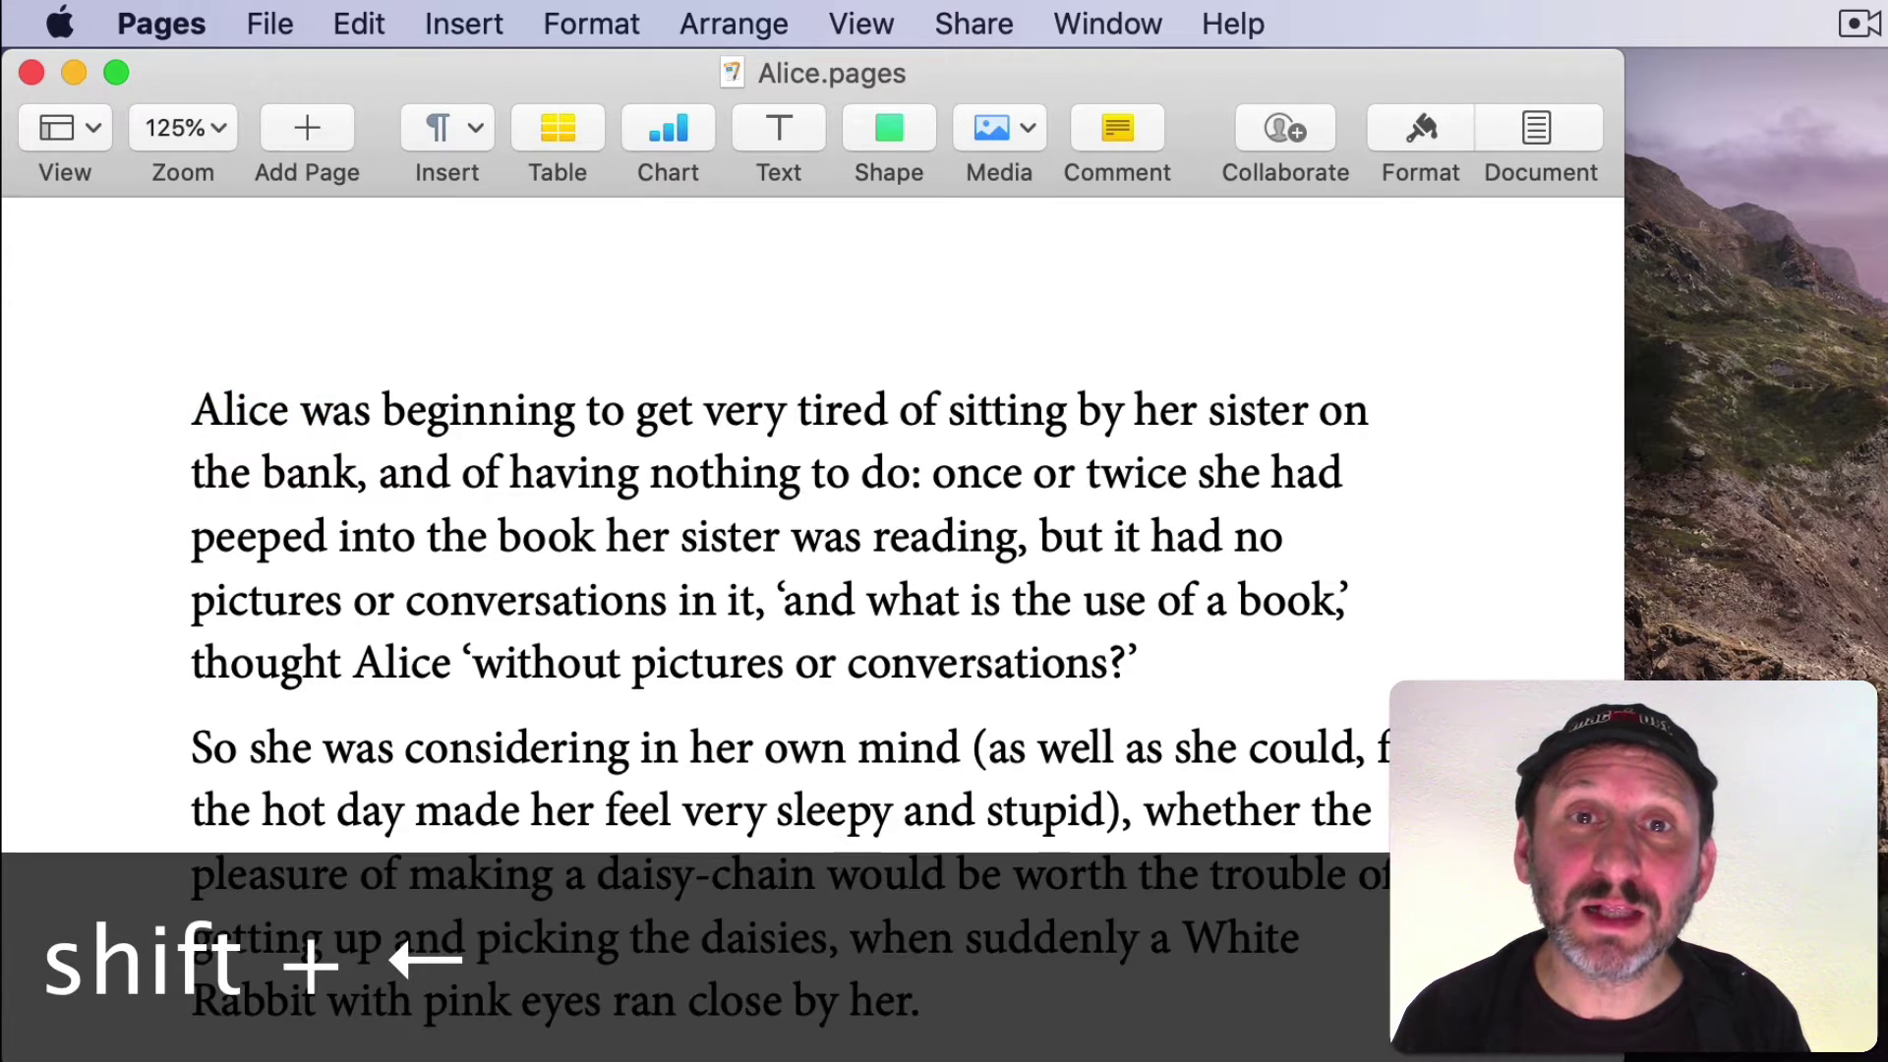
{"action": "key", "text": "shift+Left"}
{"action": "key", "text": "shift+Left"}
{"action": "key", "text": "shift+Left"}
{"action": "key", "text": "shift+Left"}
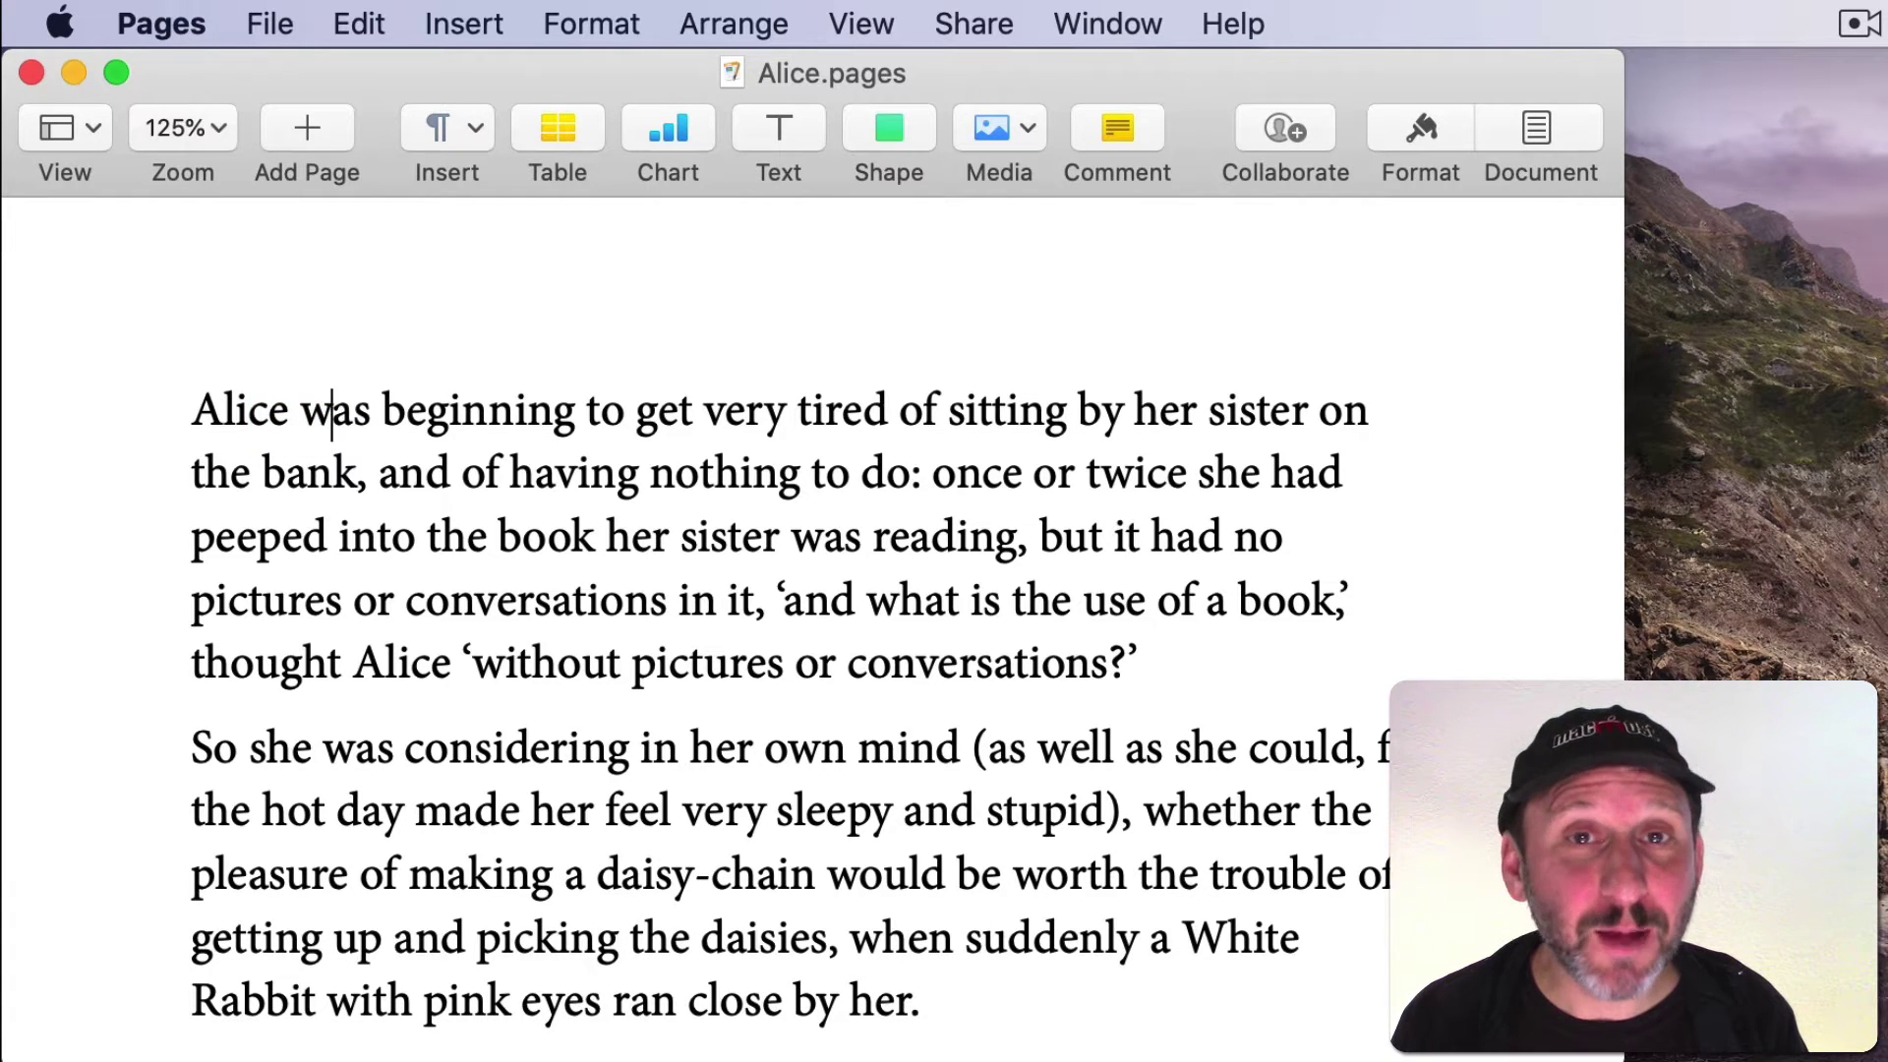
Extend the selection word by word through 'get', then place the insertion point after 'beginning'.
{"action": "key", "text": "shift+alt+Right"}
{"action": "key", "text": "shift+alt+Right"}
{"action": "key", "text": "shift+alt+Right"}
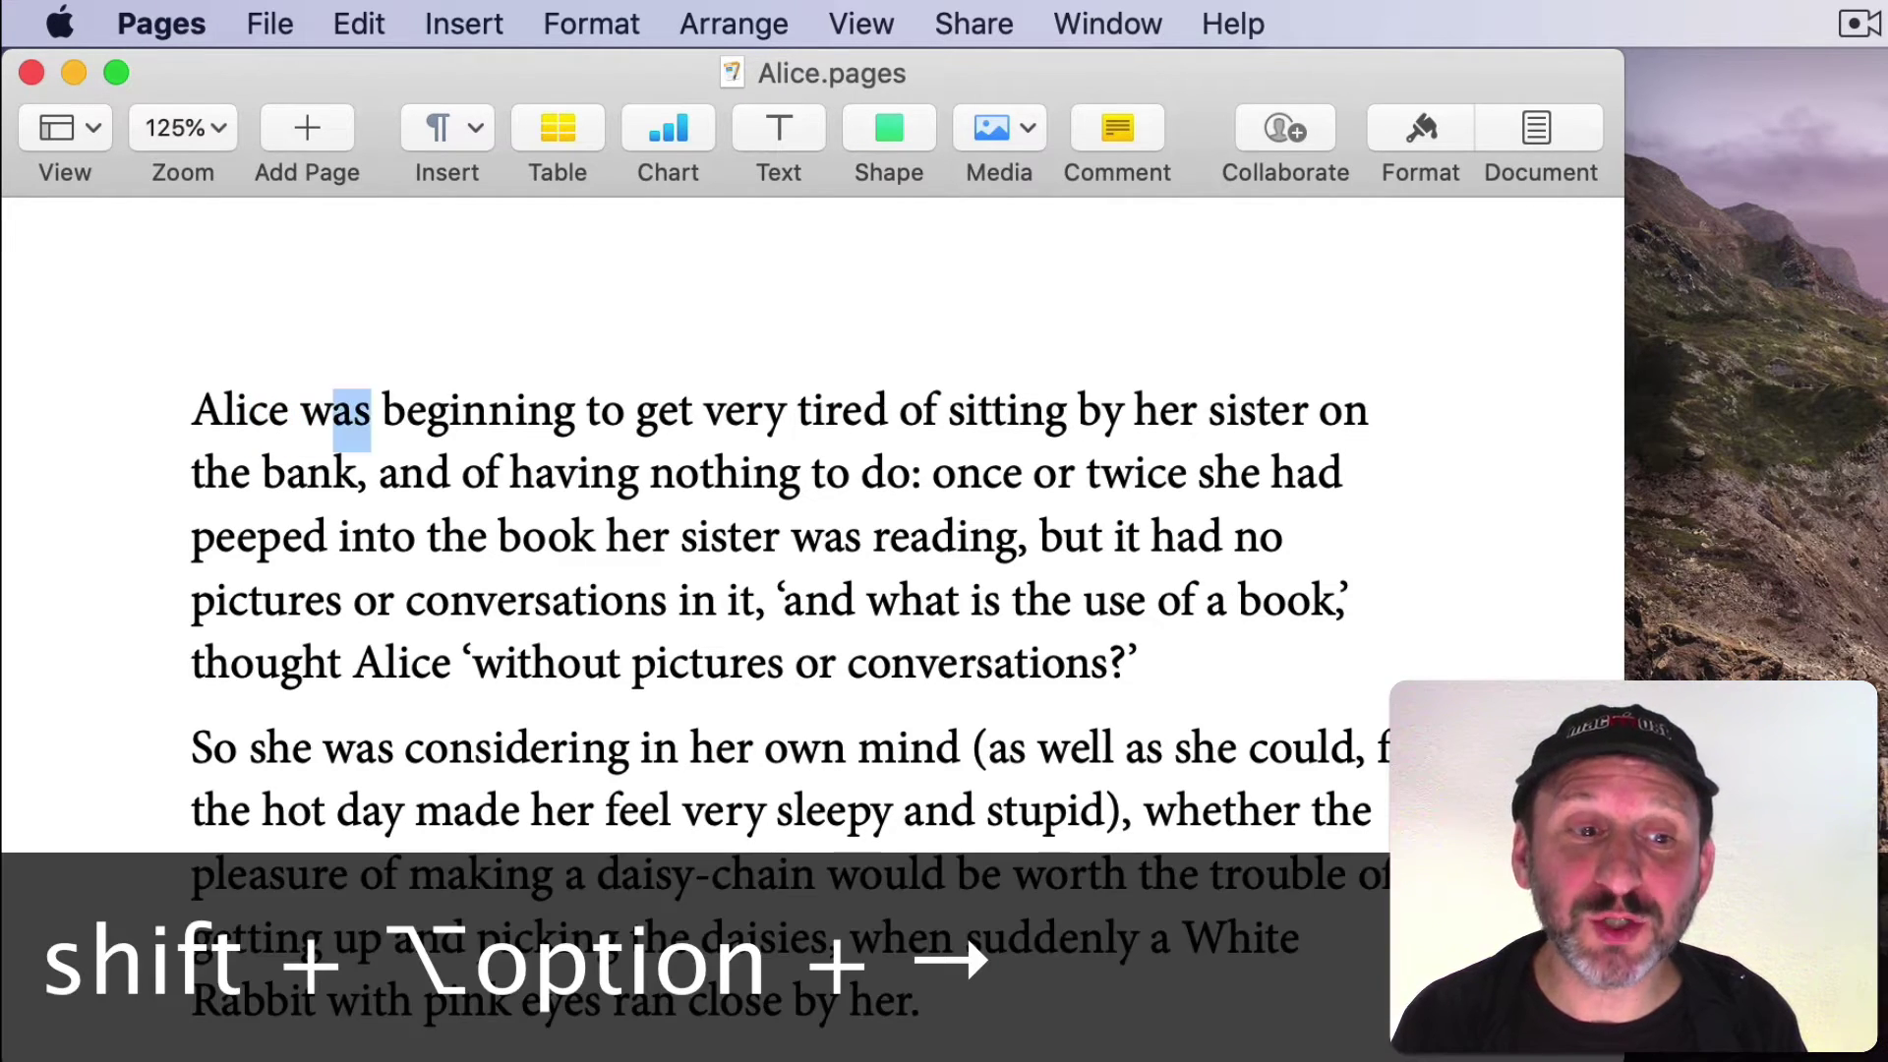
{"action": "key", "text": "shift+alt+Right"}
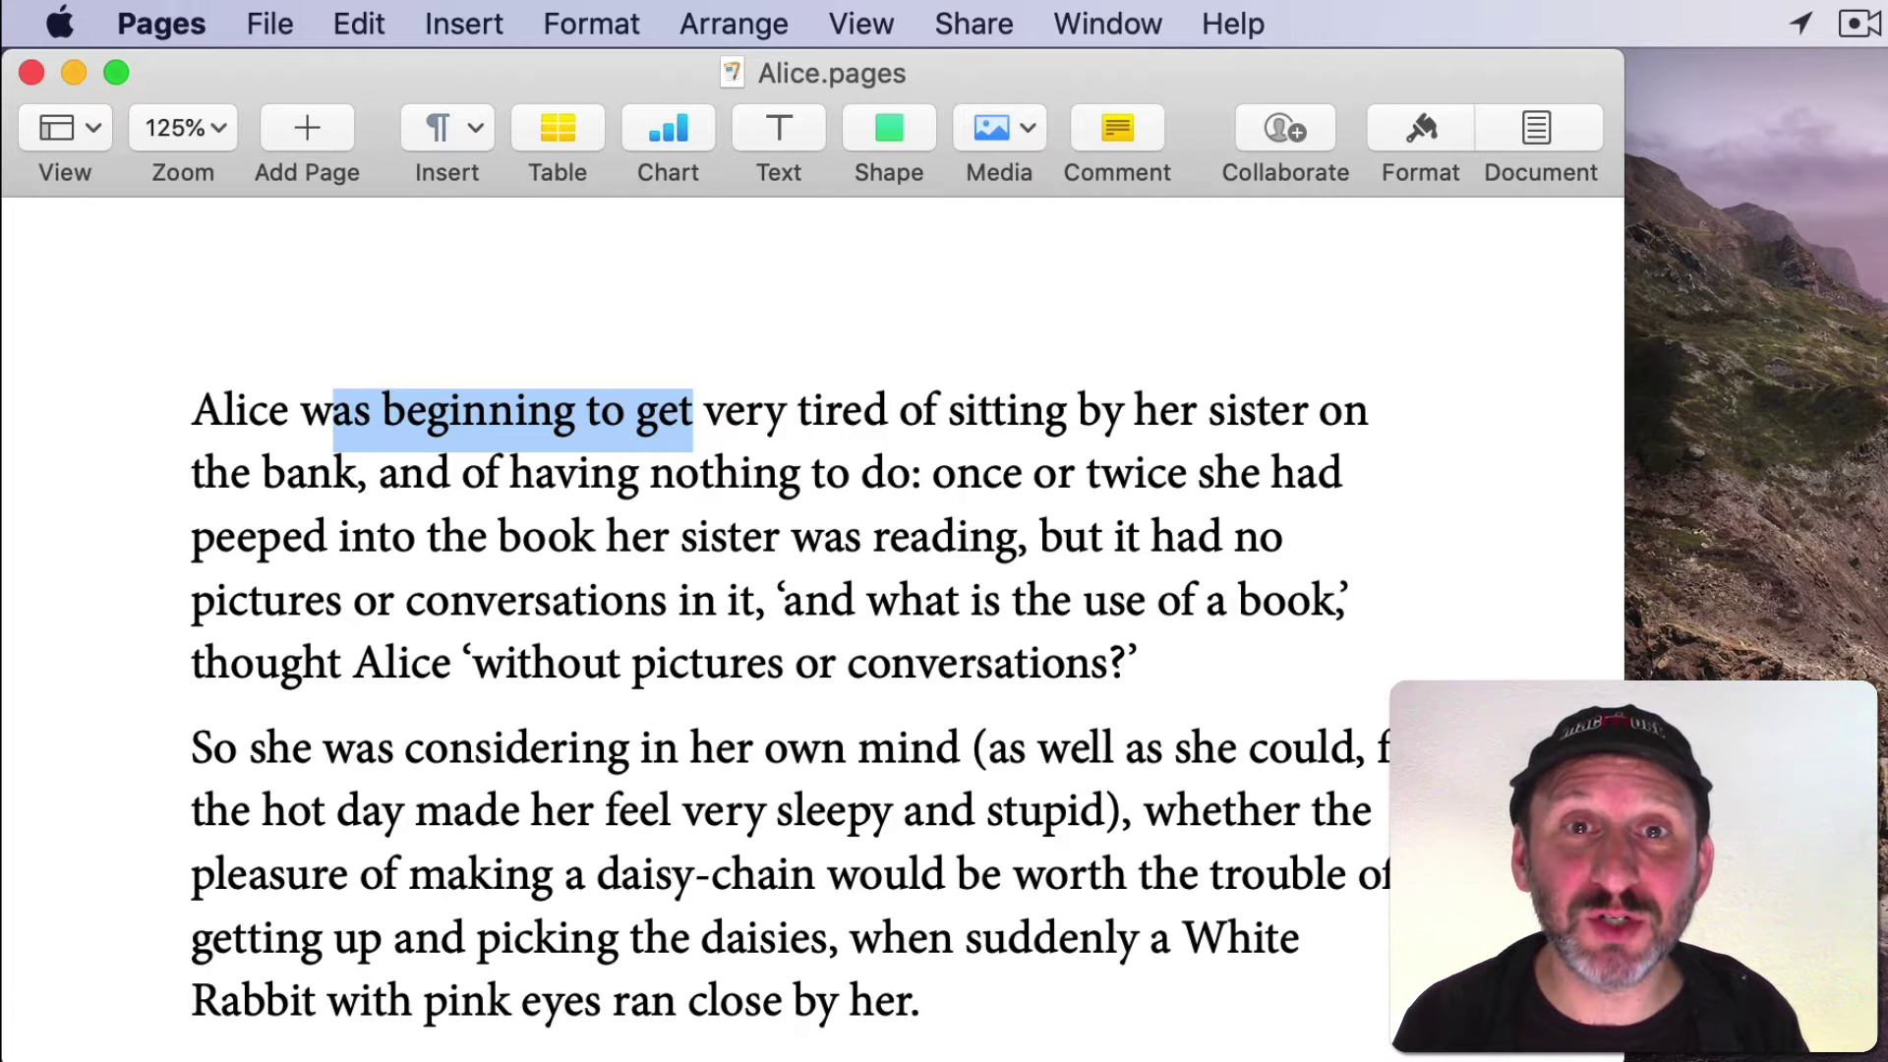
{"action": "left_click", "coordinate": [575, 413]}
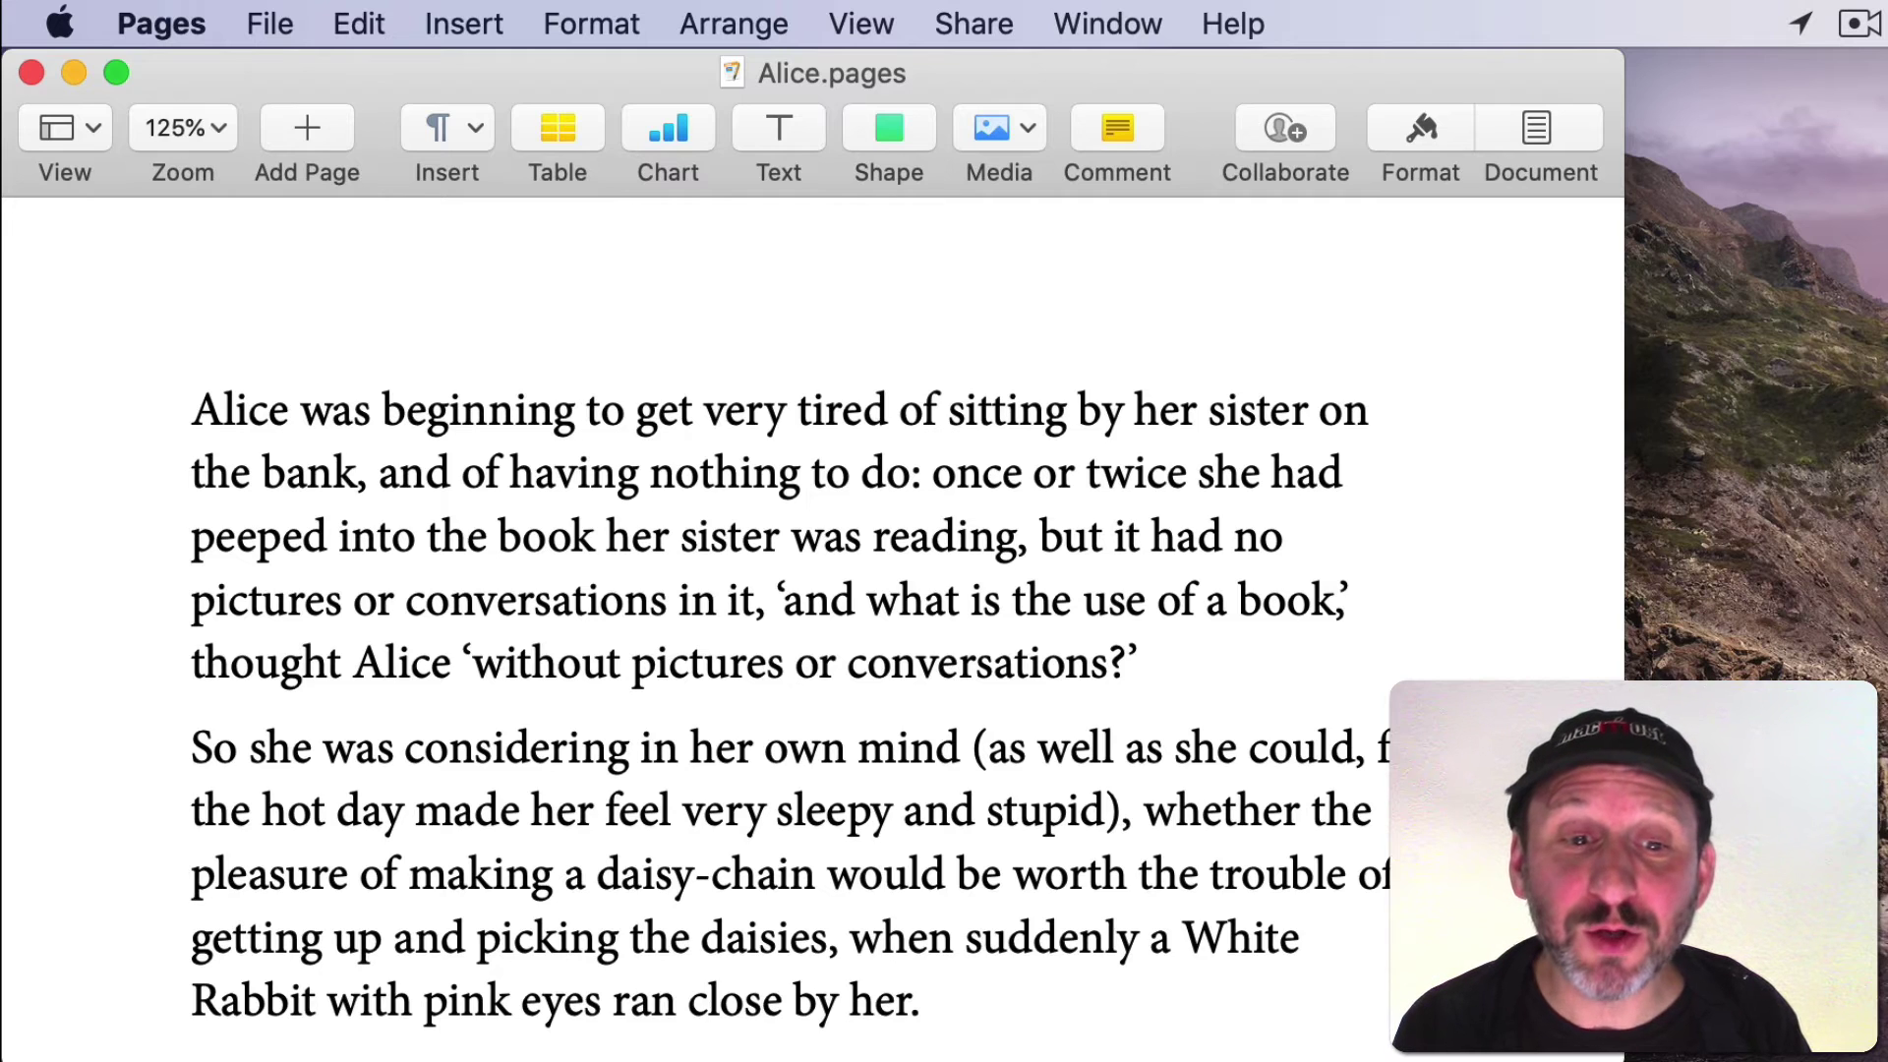
{"action": "key", "text": "BackSpace"}
{"action": "key", "text": "BackSpace"}
{"action": "key", "text": "BackSpace"}
{"action": "key", "text": "BackSpace"}
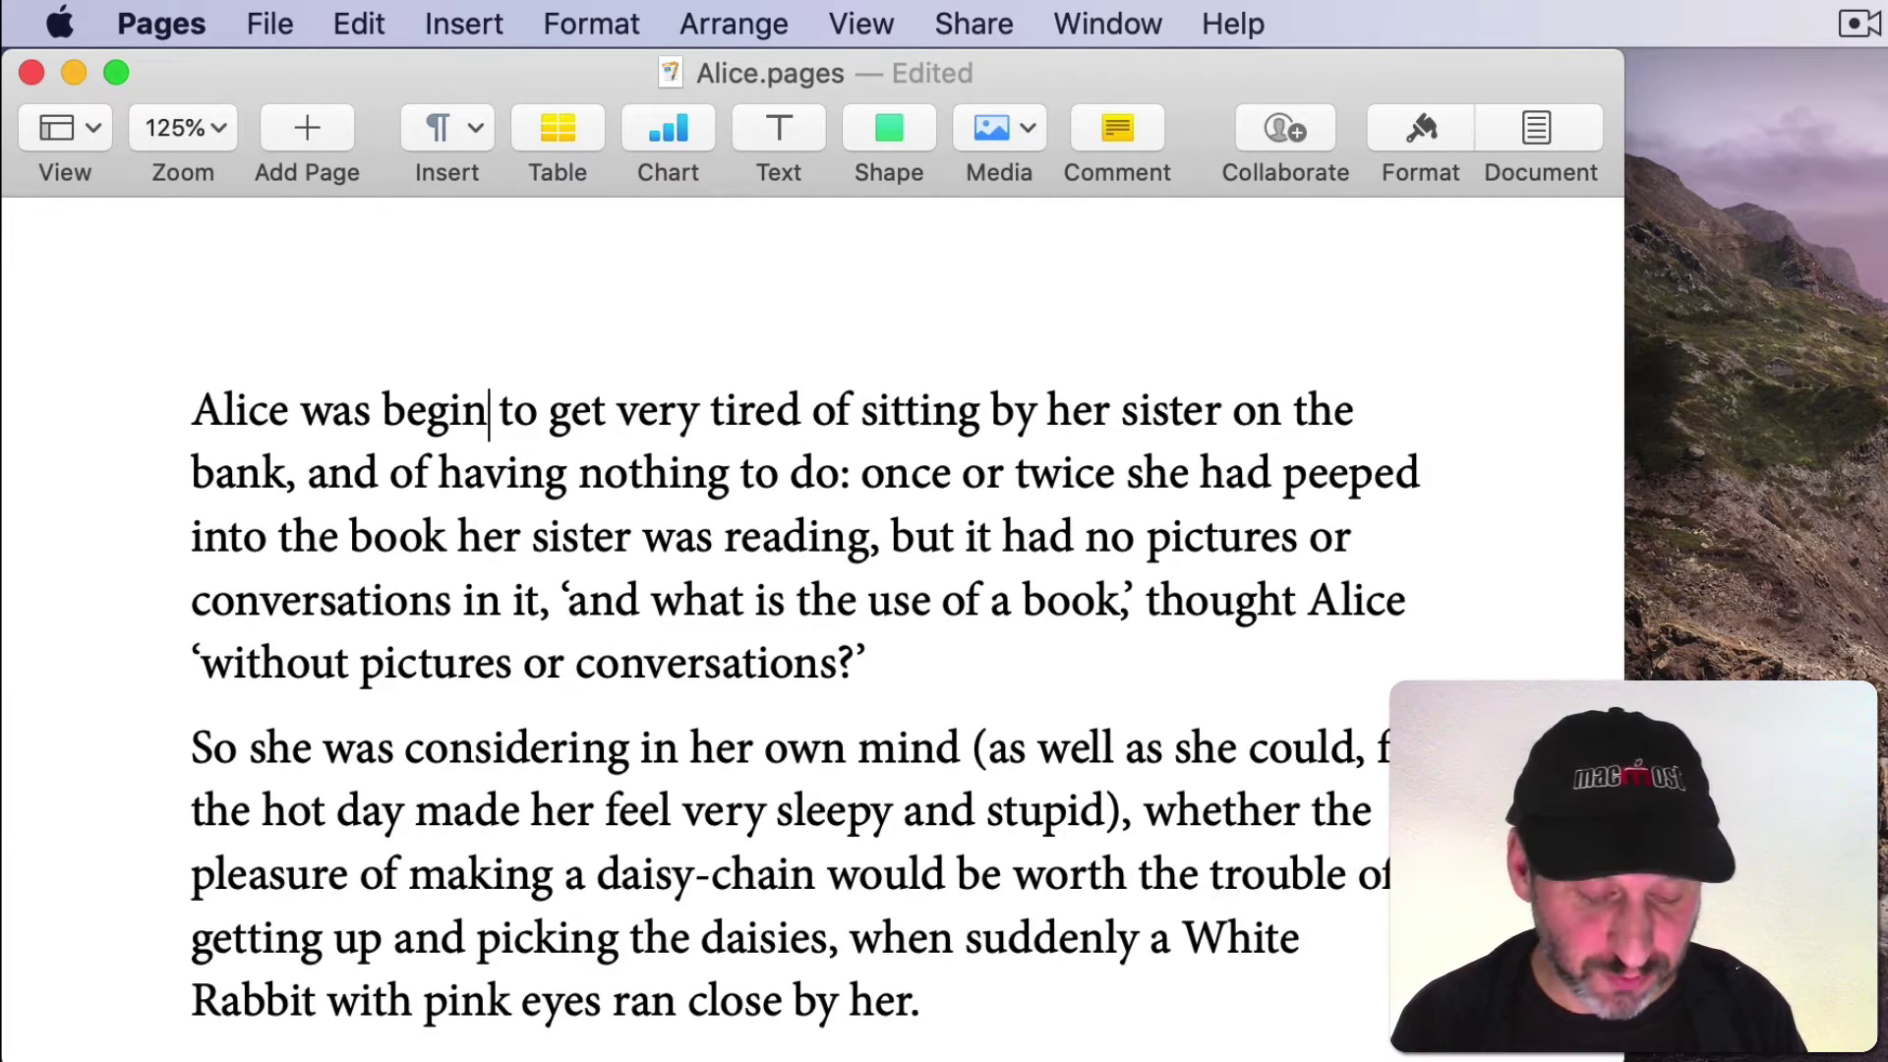
{"action": "type", "text": "ning"}
{"action": "key", "text": "Left"}
{"action": "key", "text": "Left"}
{"action": "key", "text": "Left"}
{"action": "key", "text": "Left"}
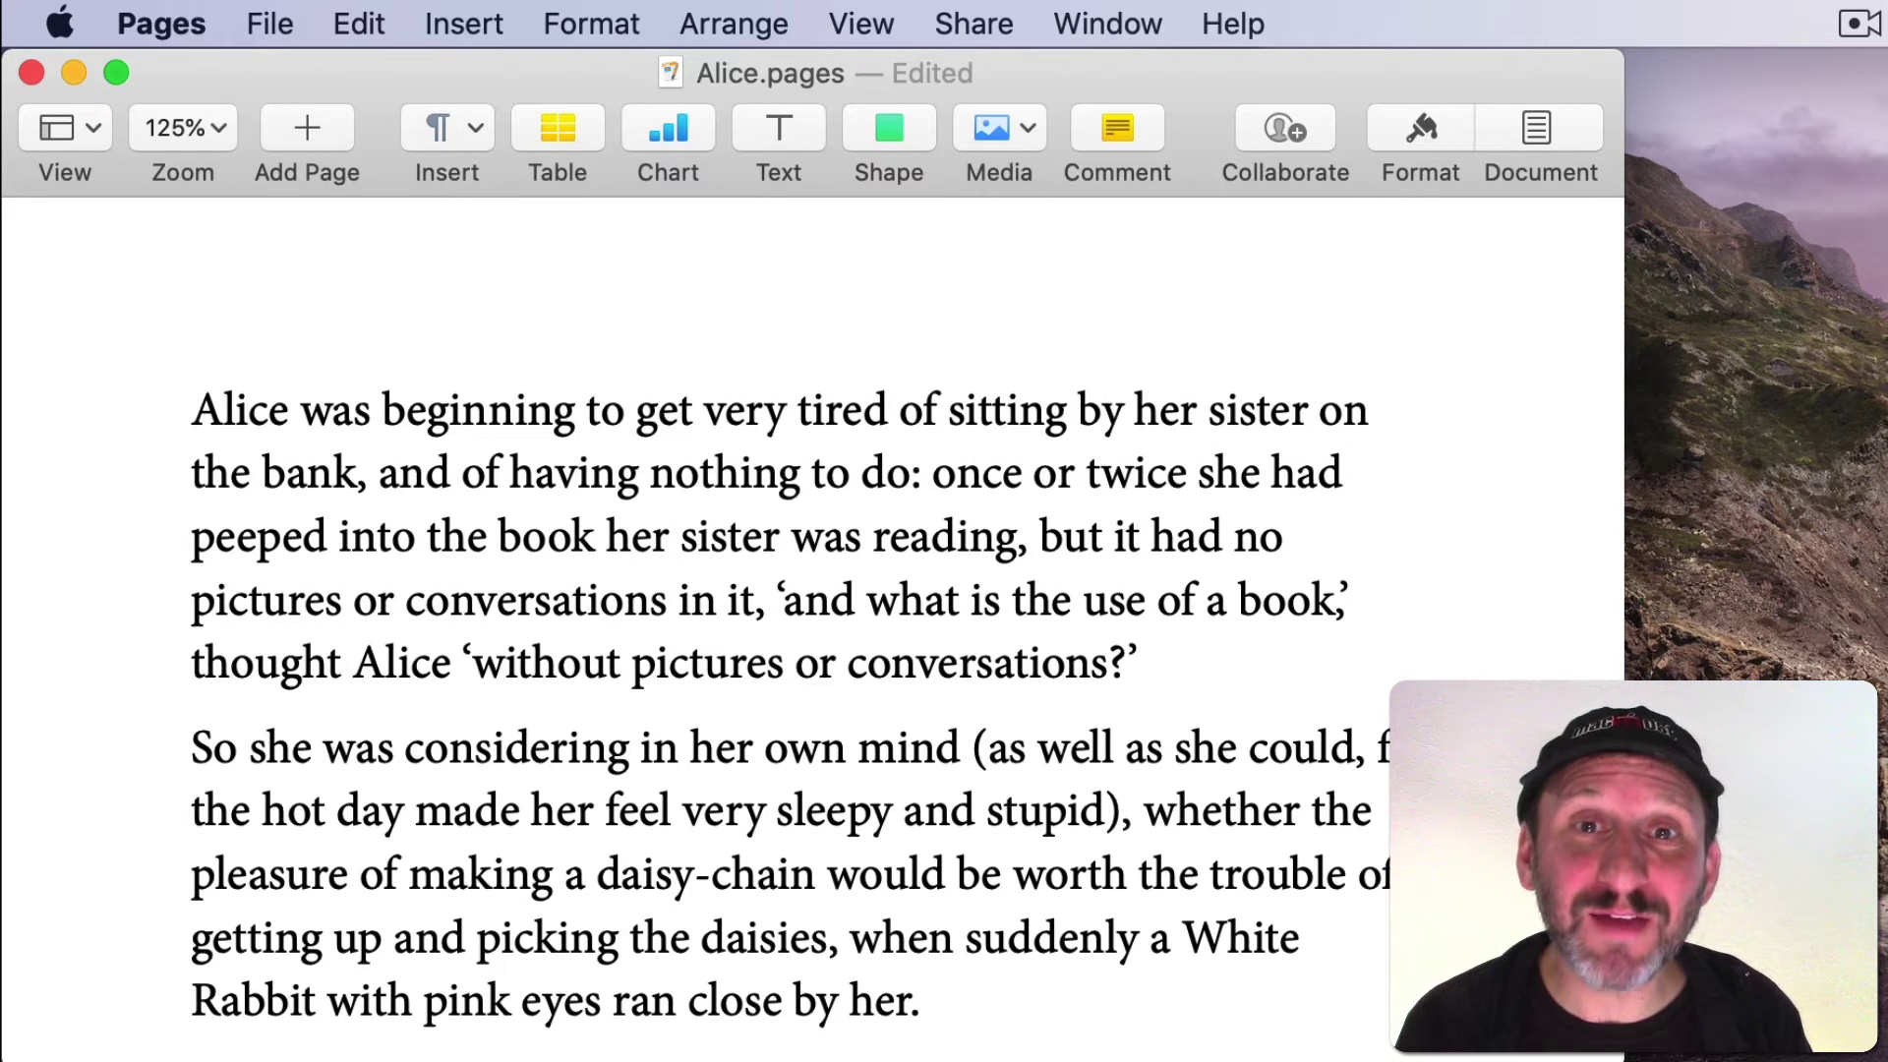
{"action": "key", "text": "Delete"}
{"action": "key", "text": "Delete"}
{"action": "key", "text": "Delete"}
{"action": "type", "text": "nin"}
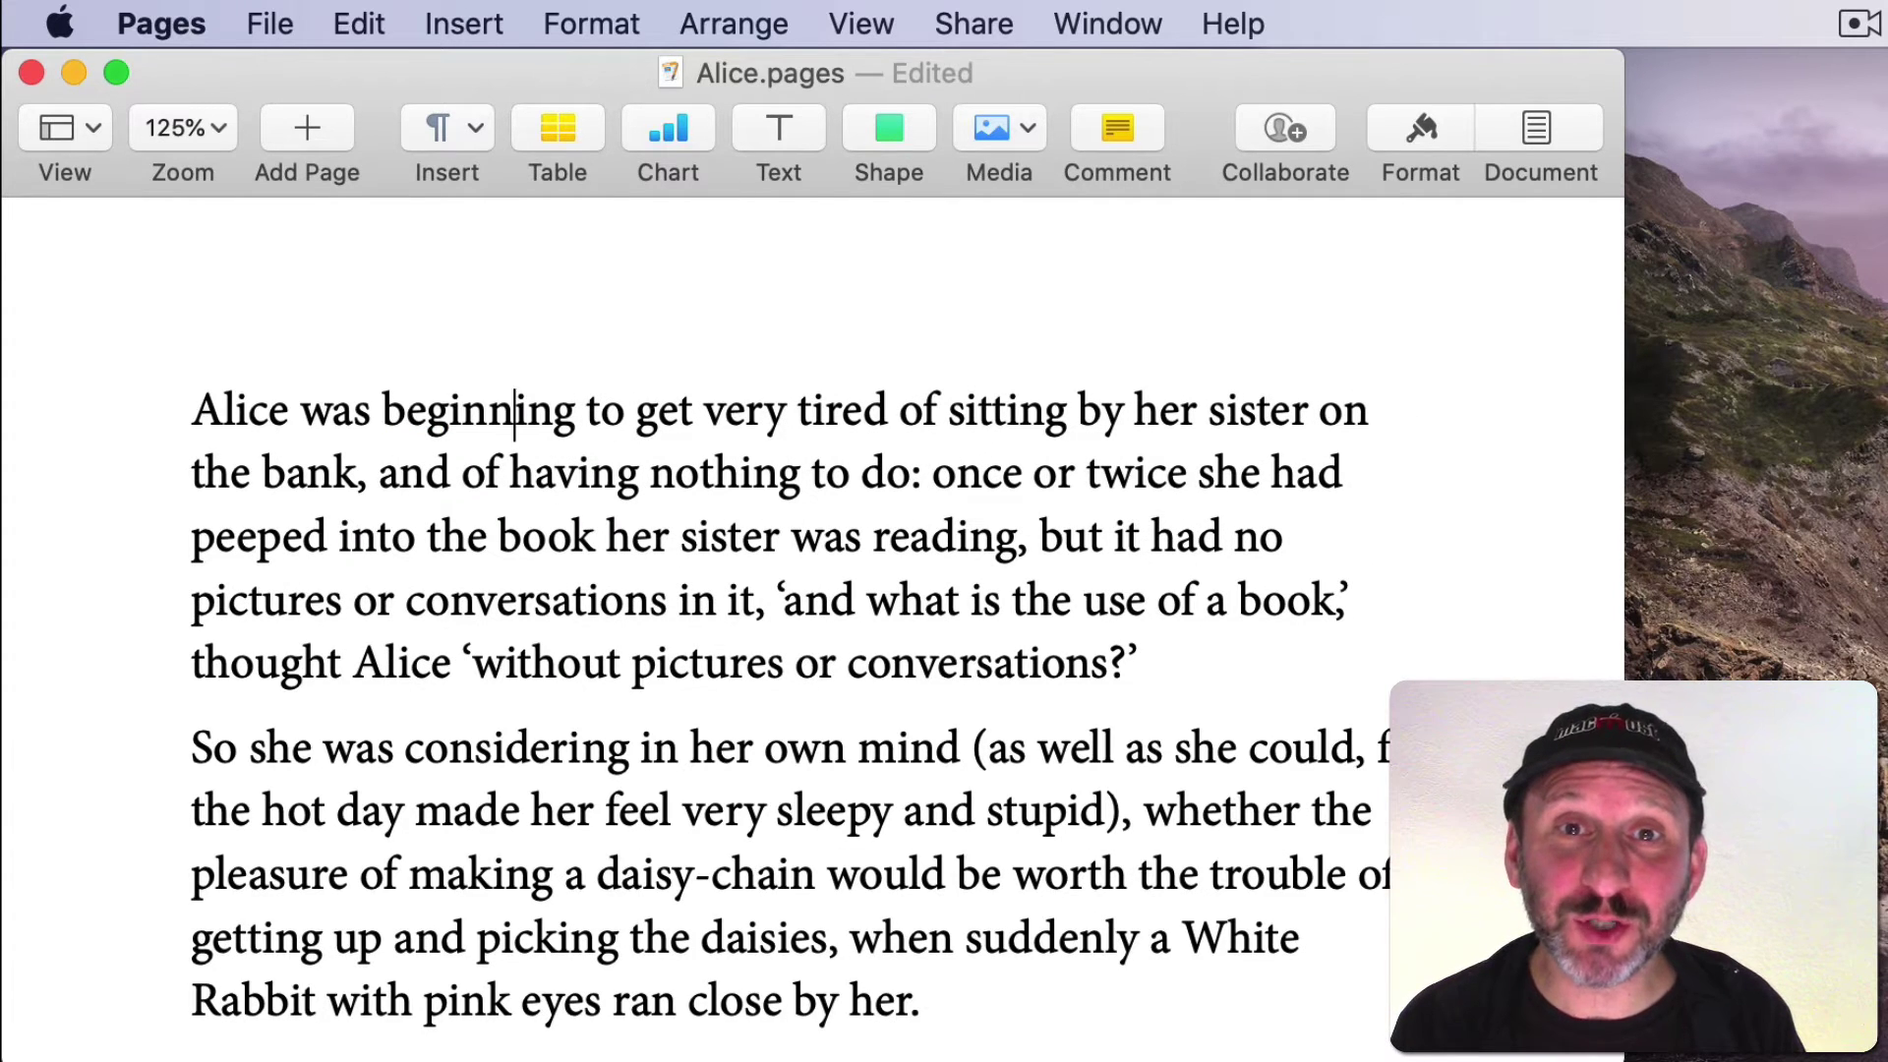
{"action": "key", "text": "alt+BackSpace"}
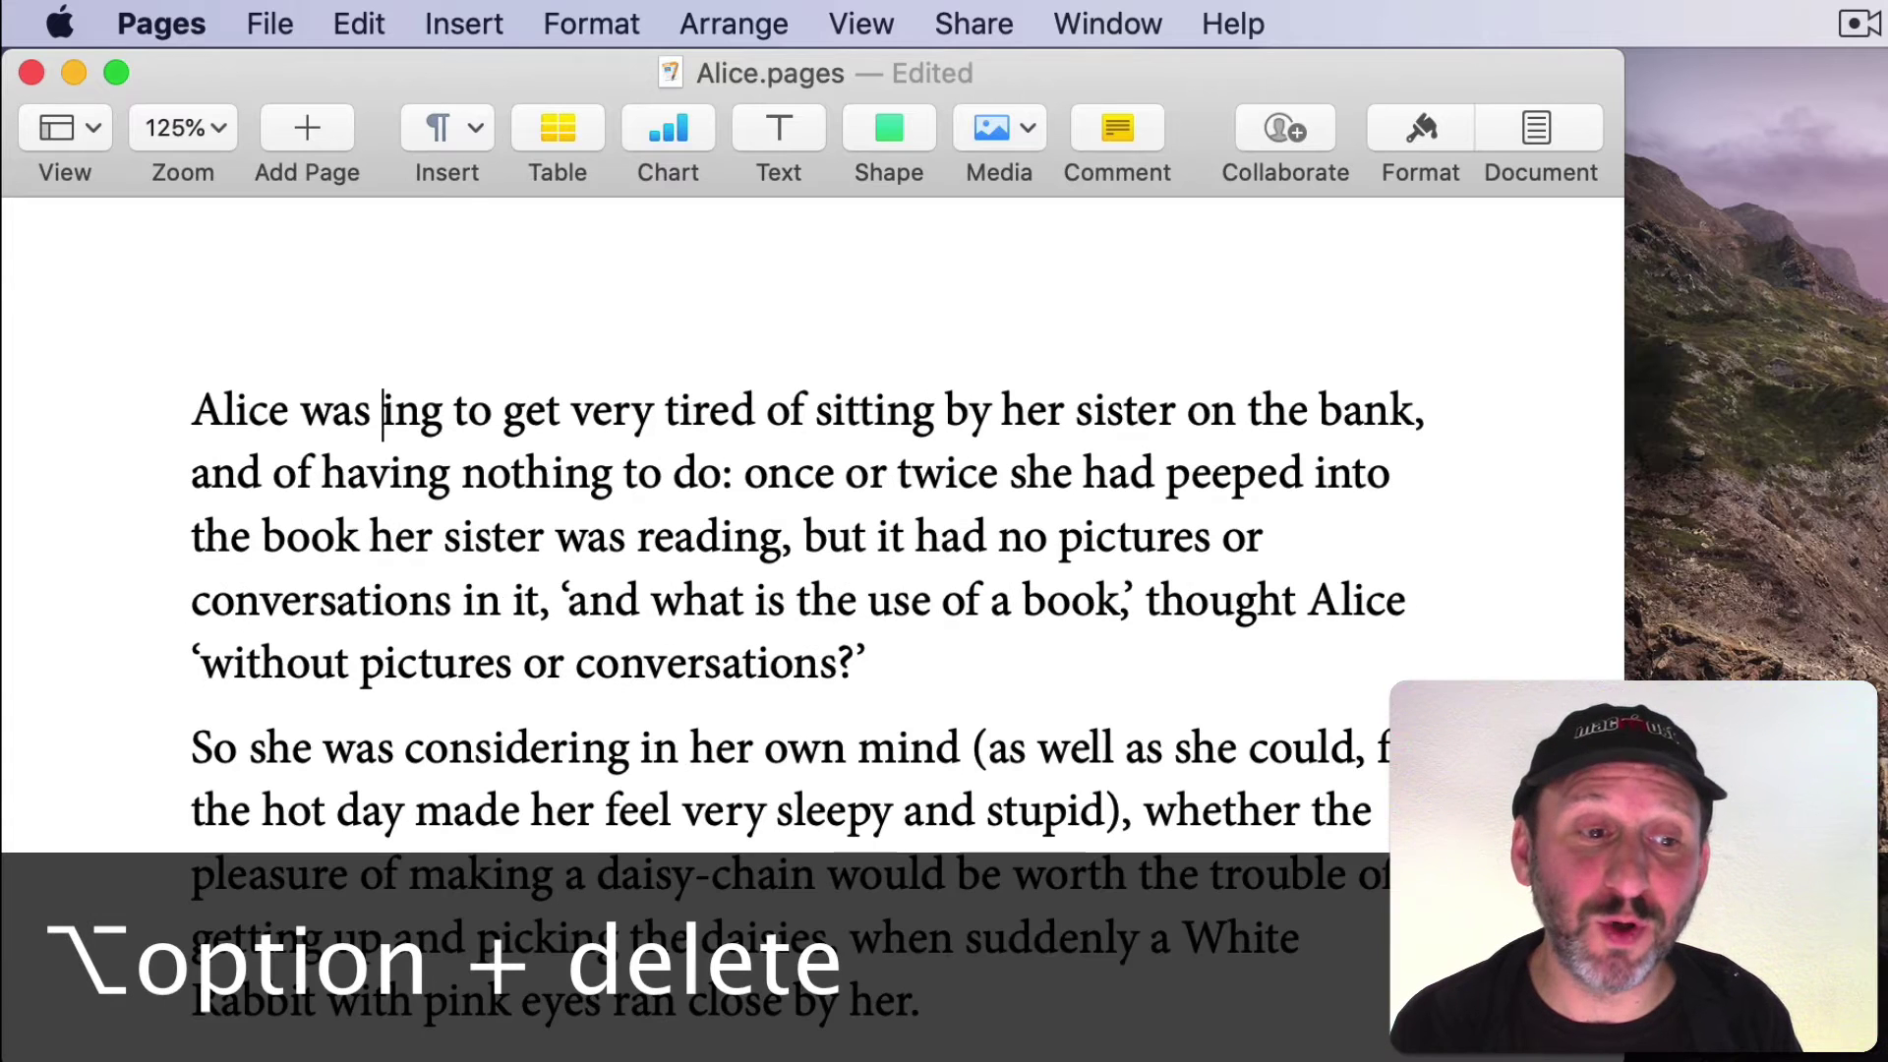
{"action": "key", "text": "super+z"}
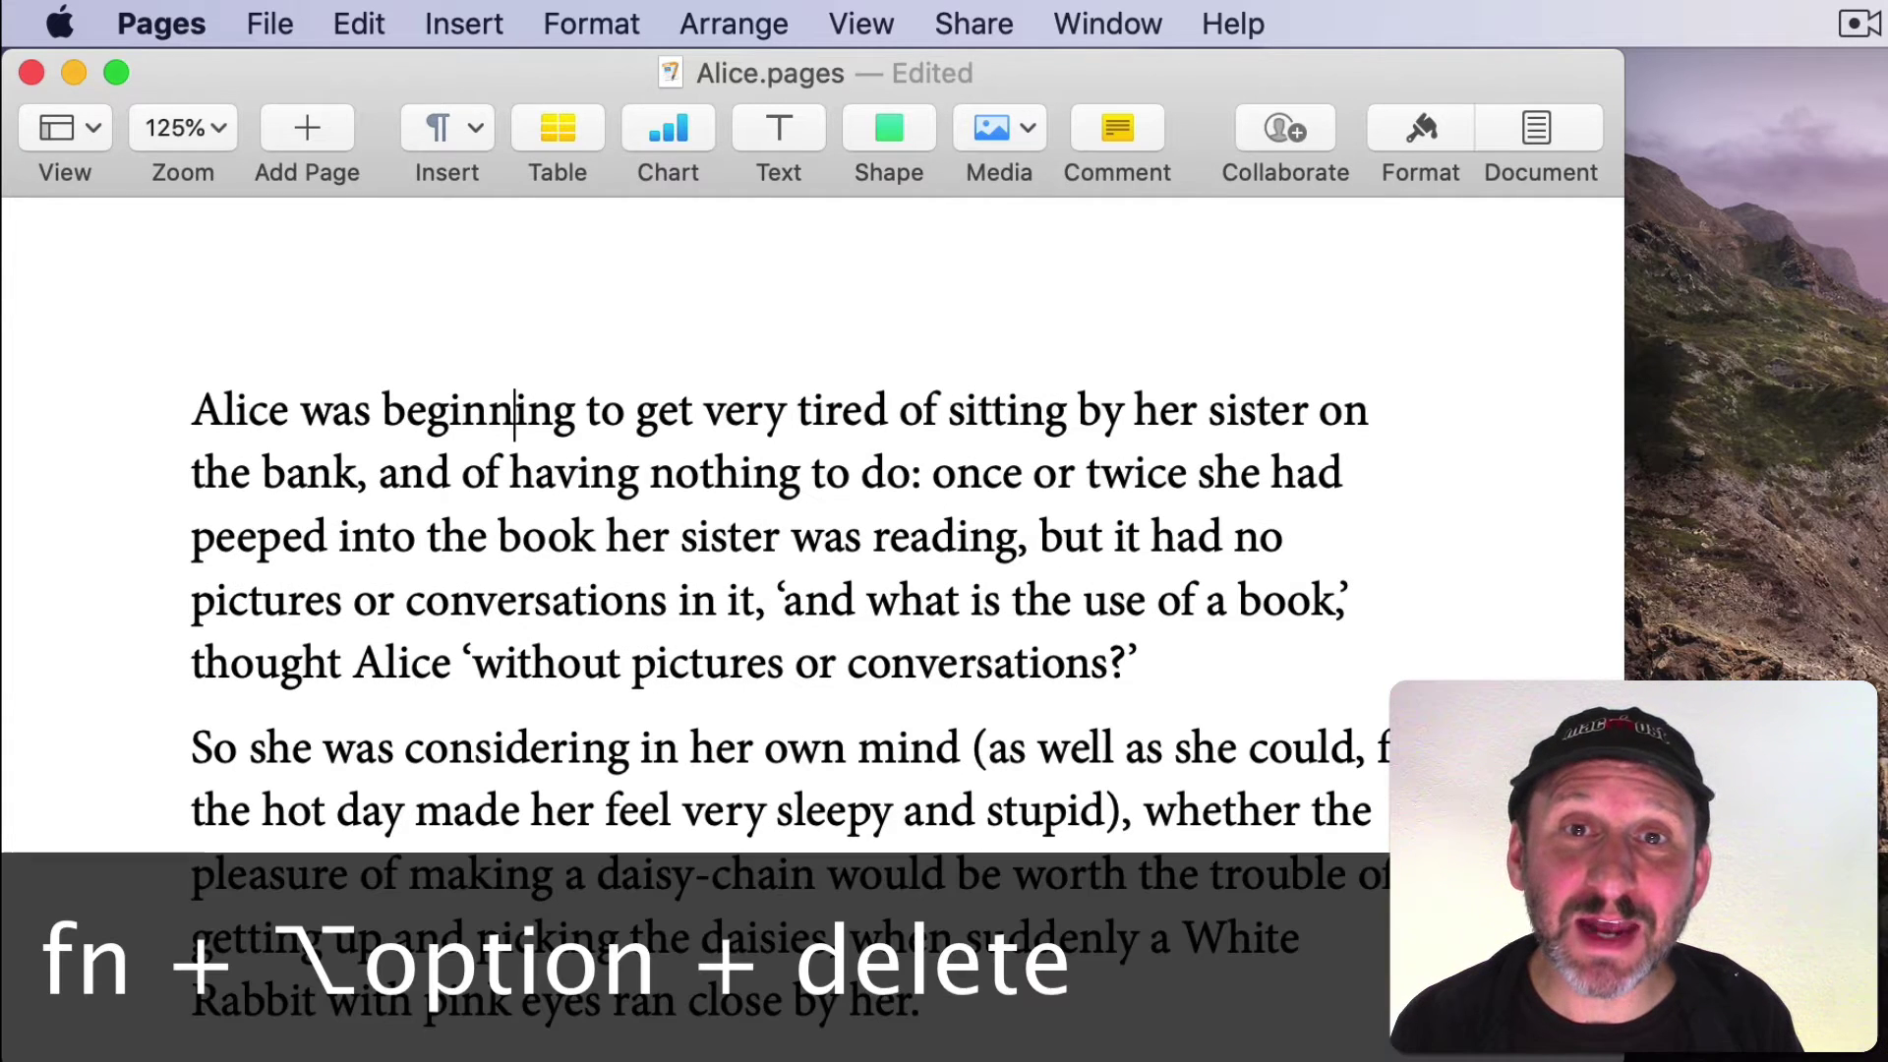
{"action": "key", "text": "alt+Delete"}
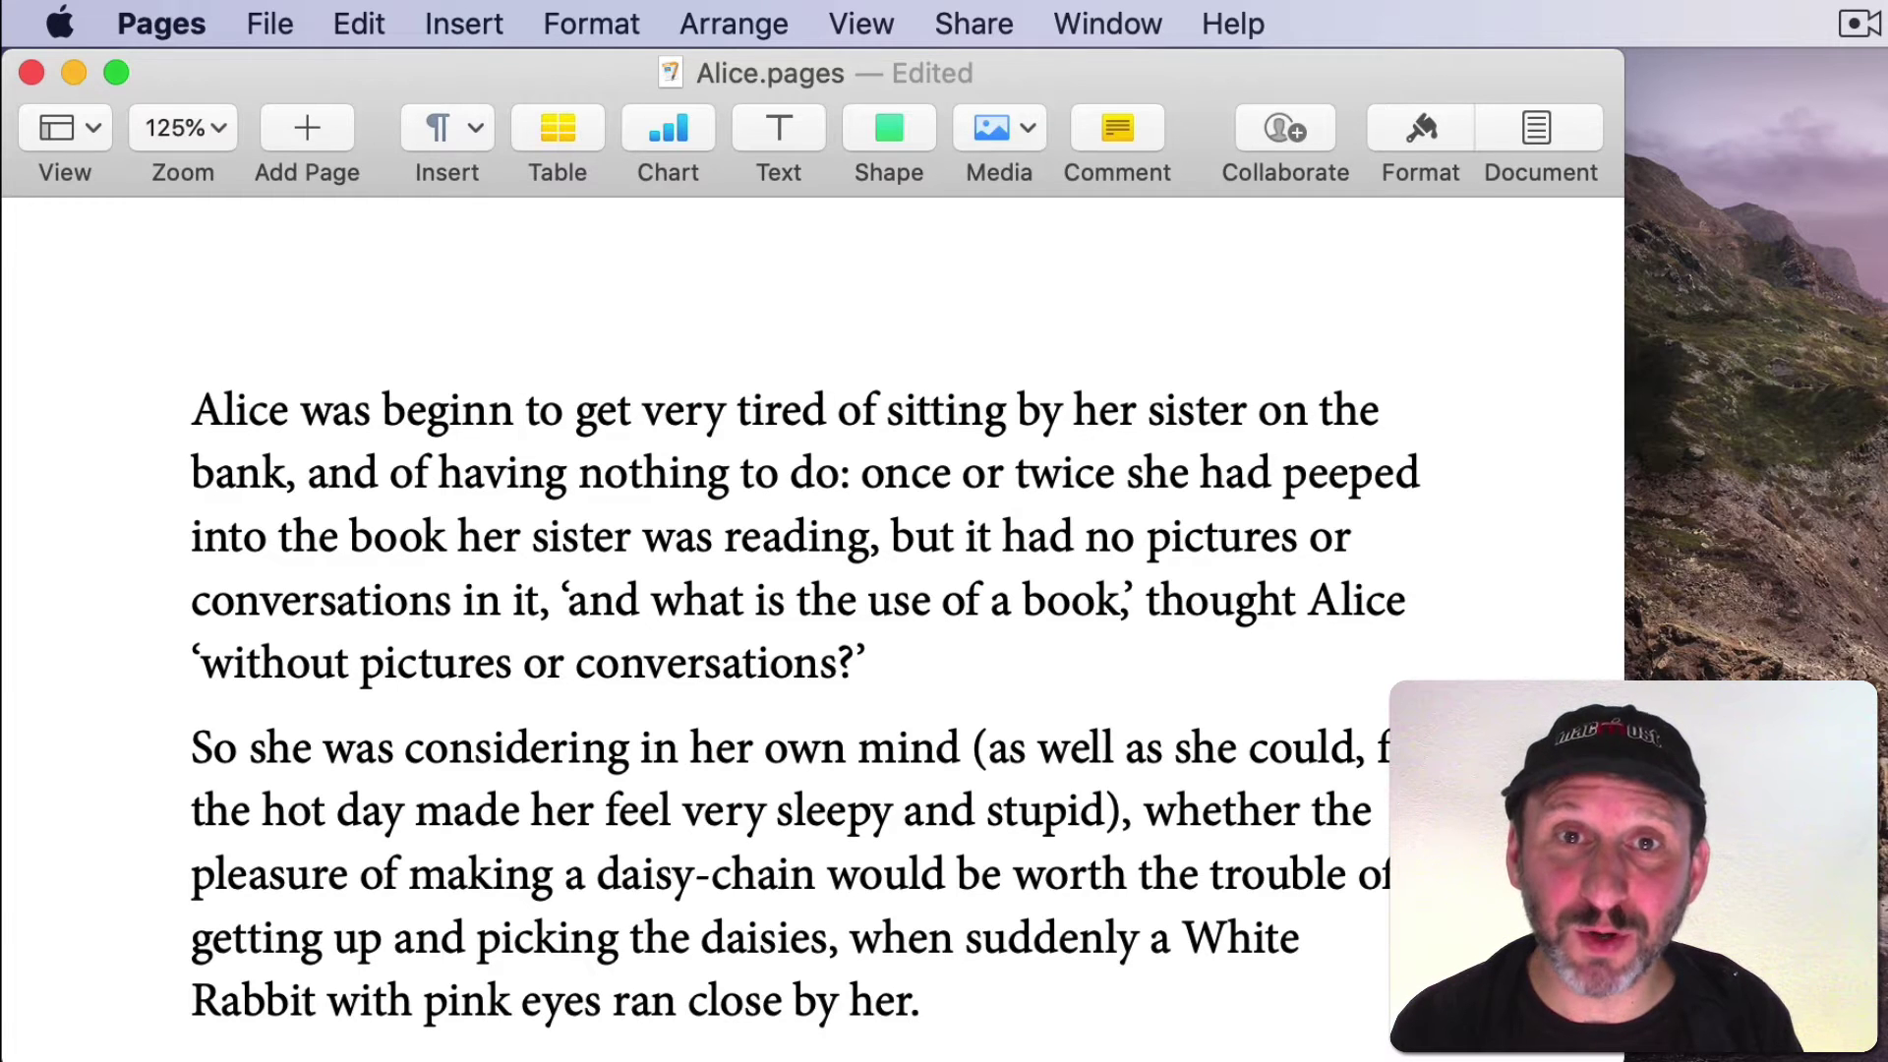
{"action": "key", "text": "super+z"}
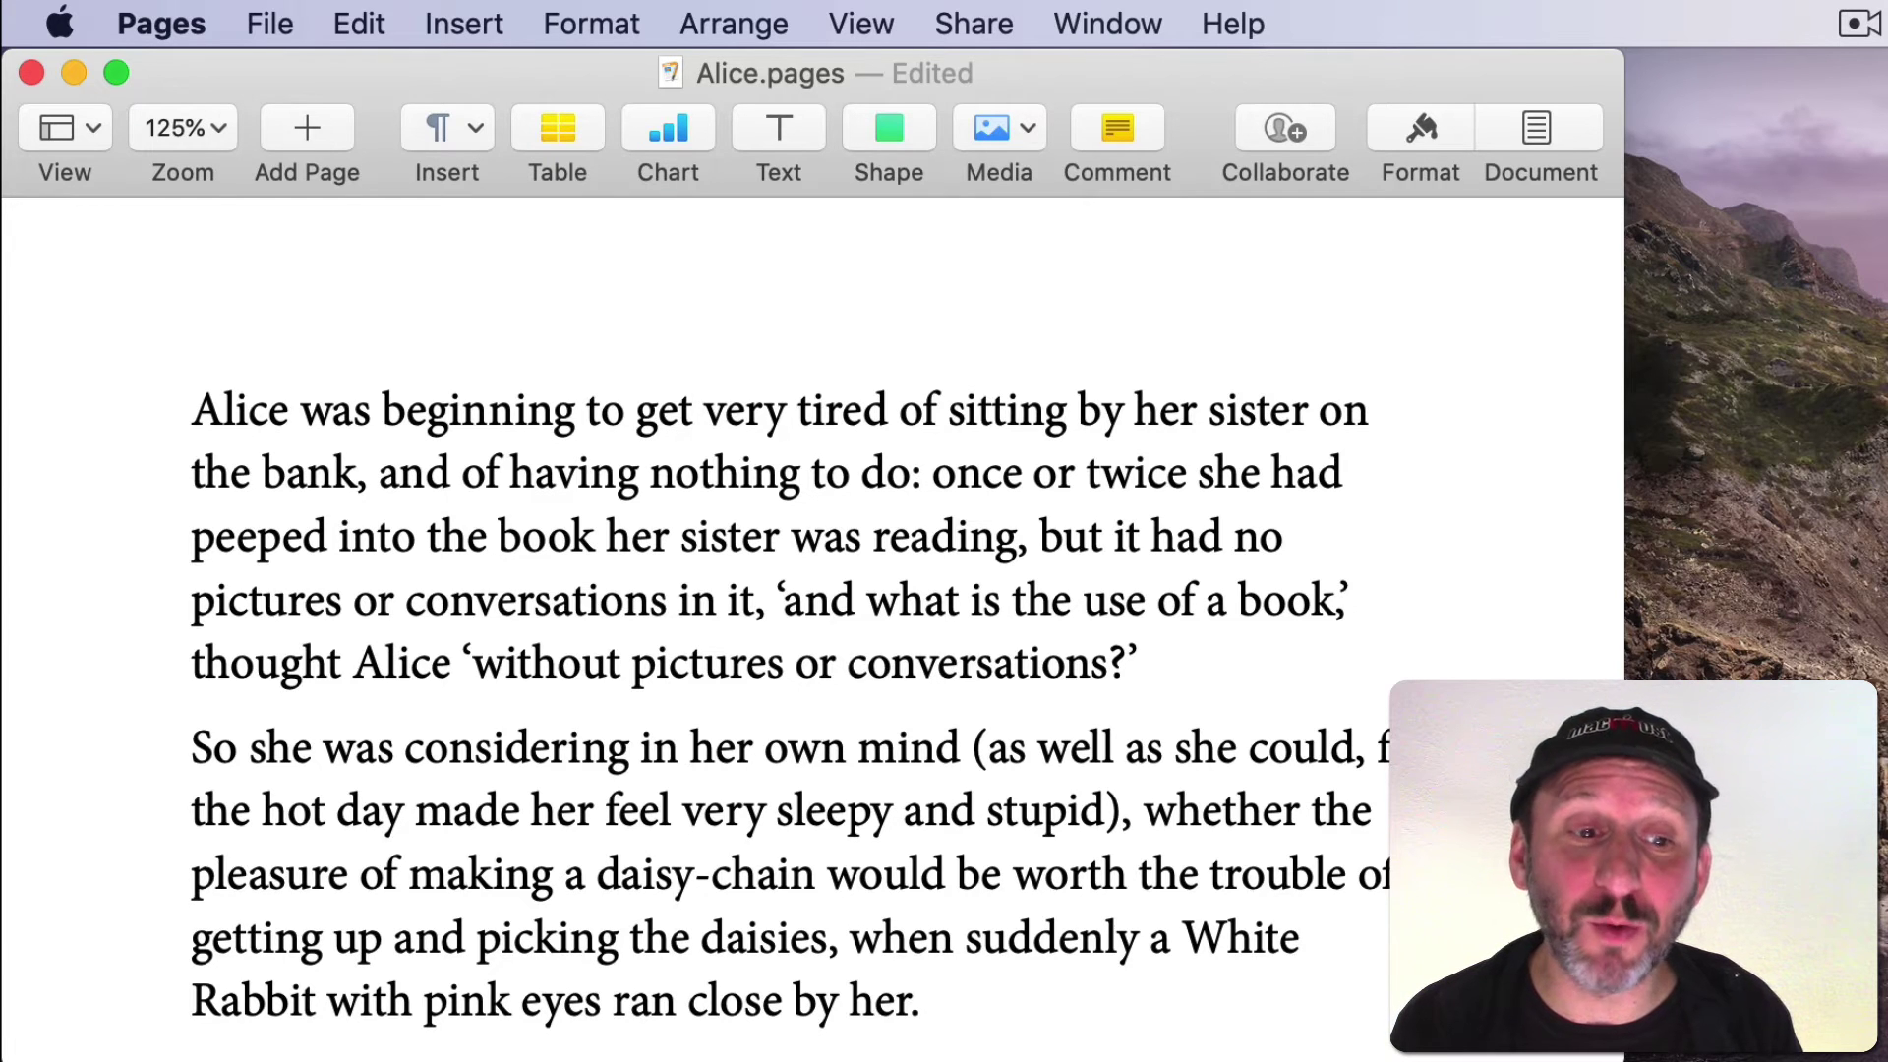
{"action": "key", "text": "alt+BackSpace"}
{"action": "key", "text": "alt+BackSpace"}
{"action": "key", "text": "alt+BackSpace"}
{"action": "key", "text": "alt+BackSpace"}
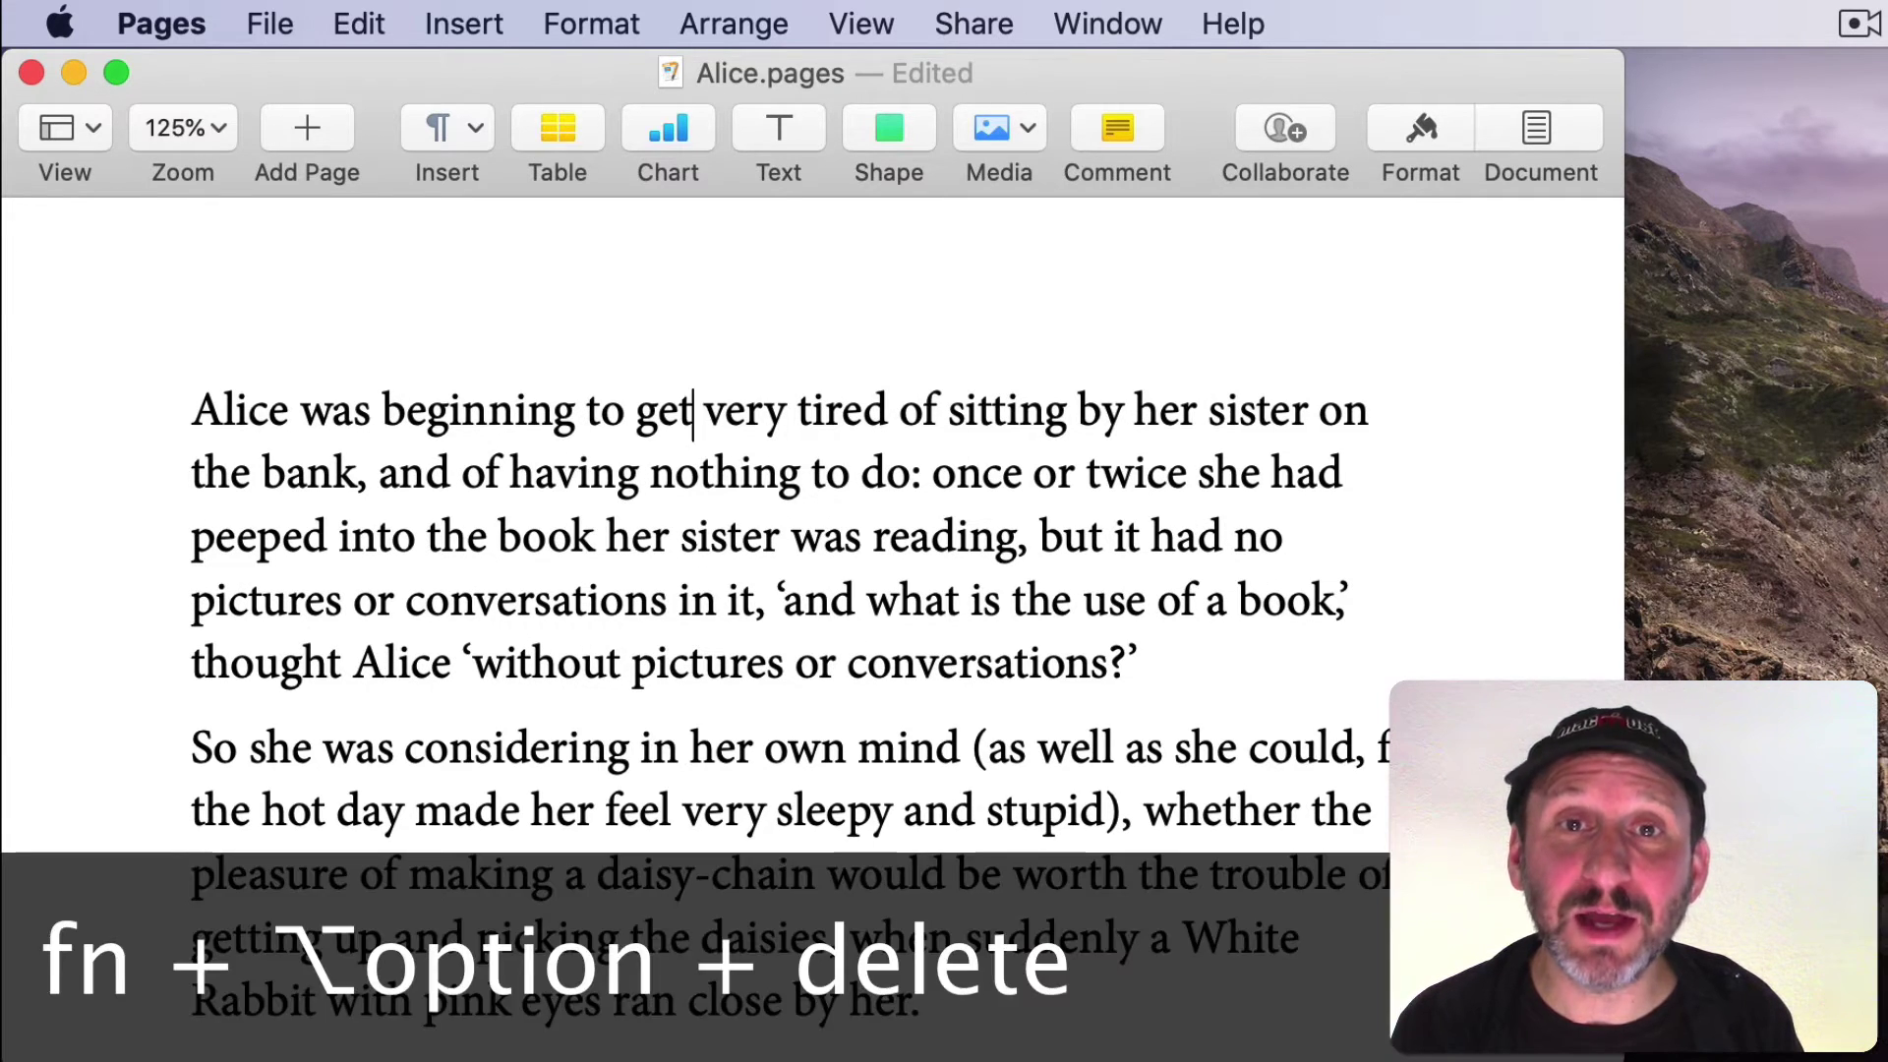
{"action": "key", "text": "alt+Delete"}
{"action": "key", "text": "alt+Delete"}
{"action": "key", "text": "alt+Delete"}
{"action": "key", "text": "alt+Delete"}
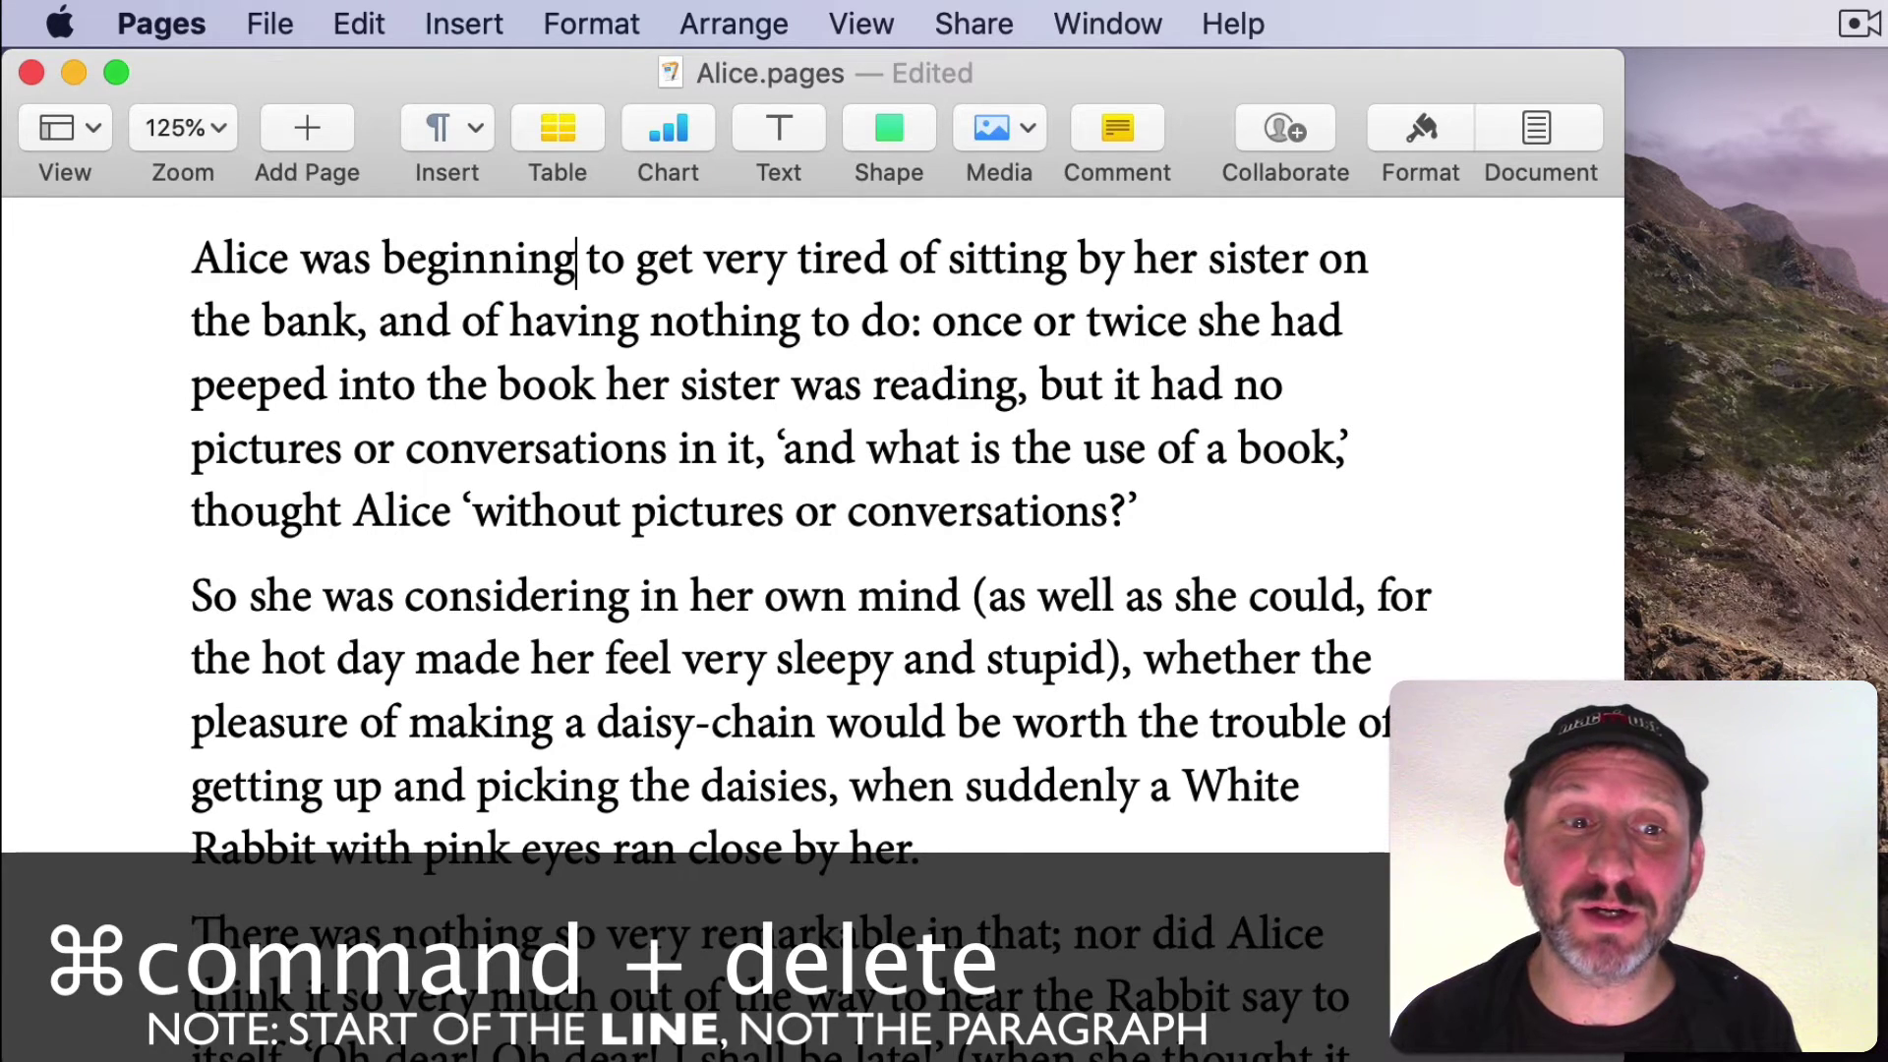
{"action": "key", "text": "super+BackSpace"}
{"action": "key", "text": "super+z"}
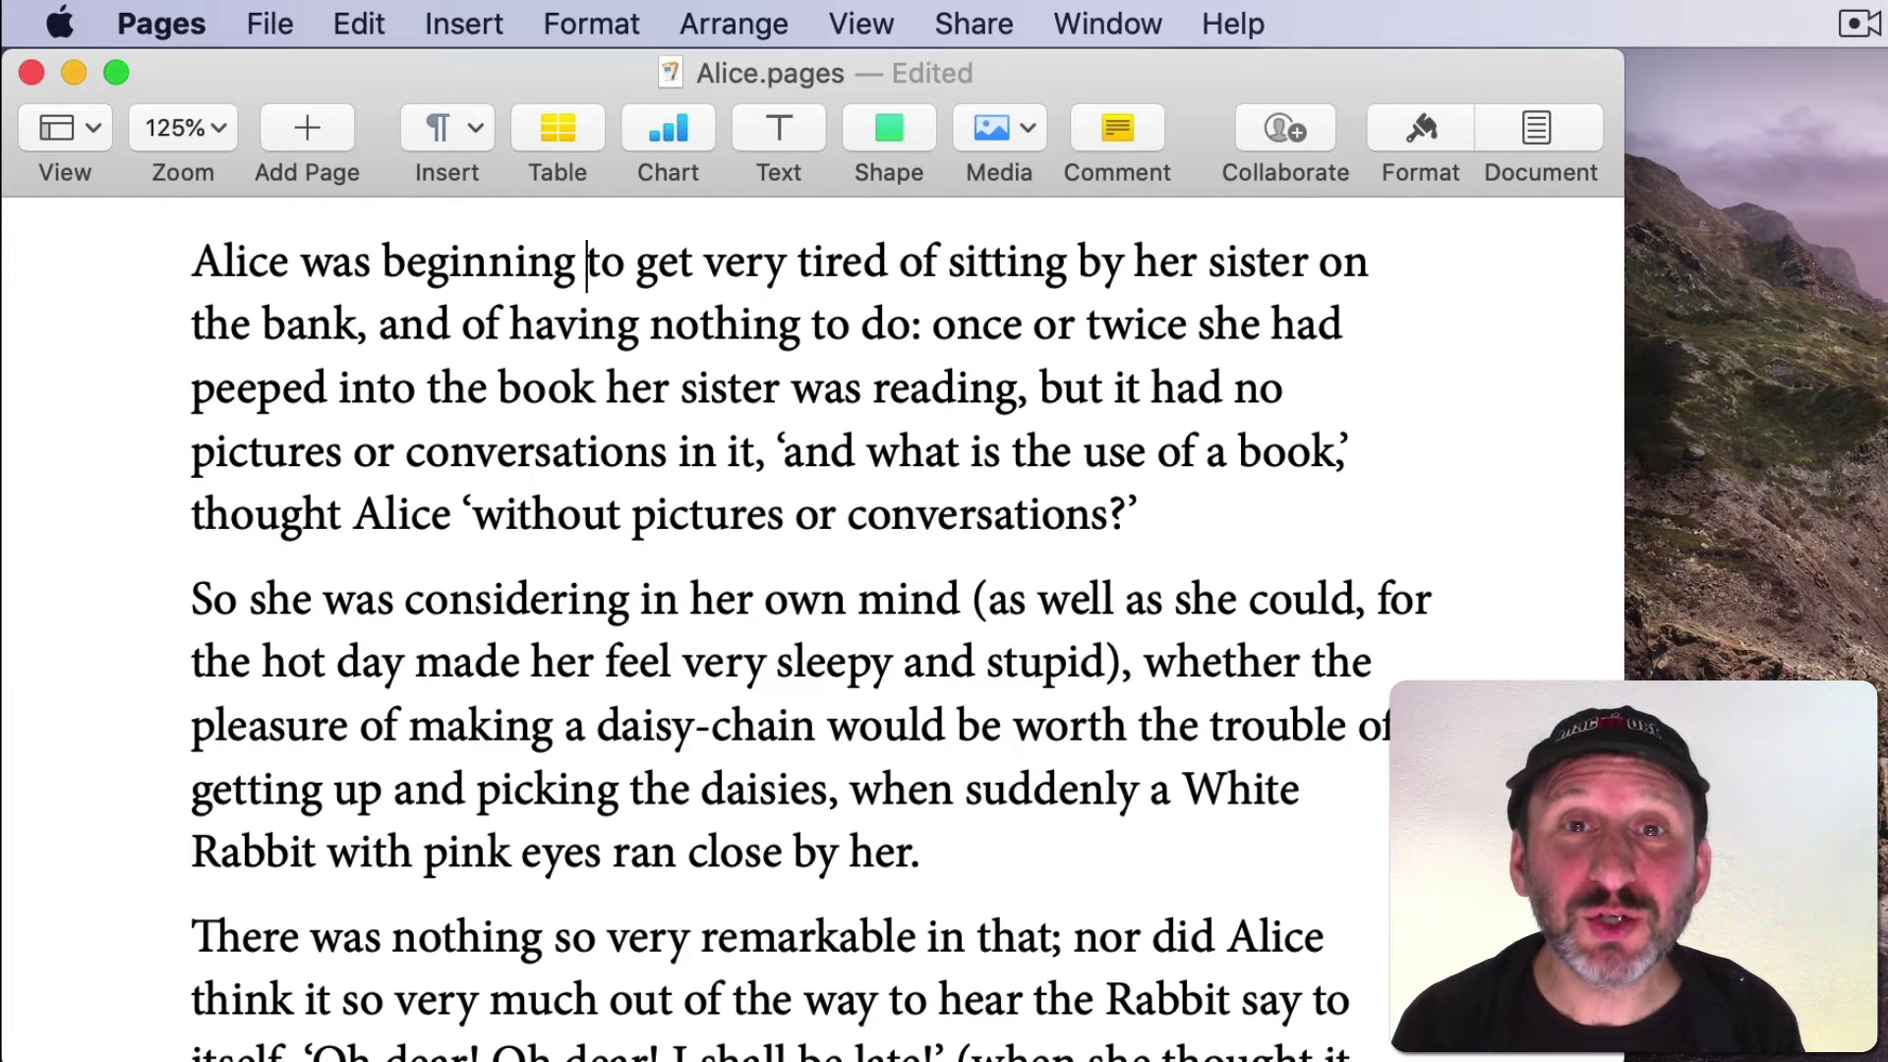
{"action": "key", "text": "ctrl+f"}
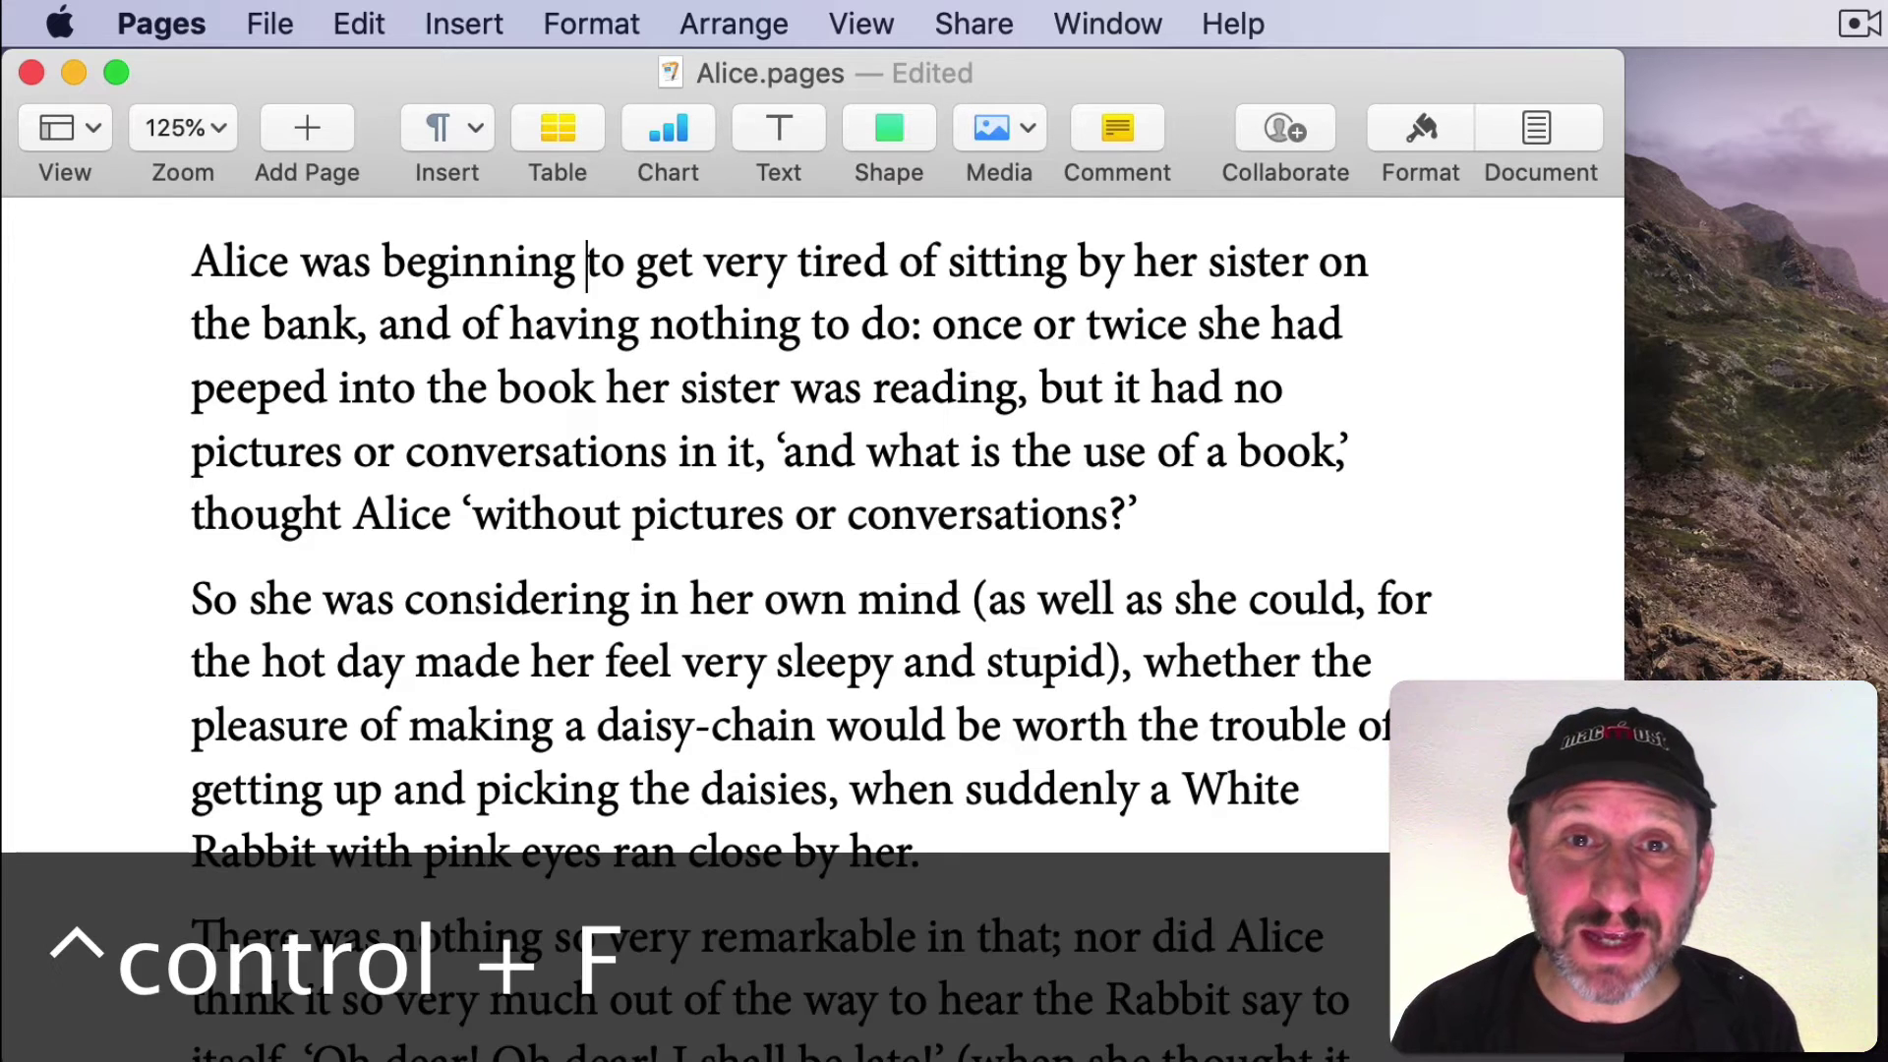
{"action": "key", "text": "ctrl+b"}
{"action": "key", "text": "ctrl+b"}
{"action": "key", "text": "ctrl+b"}
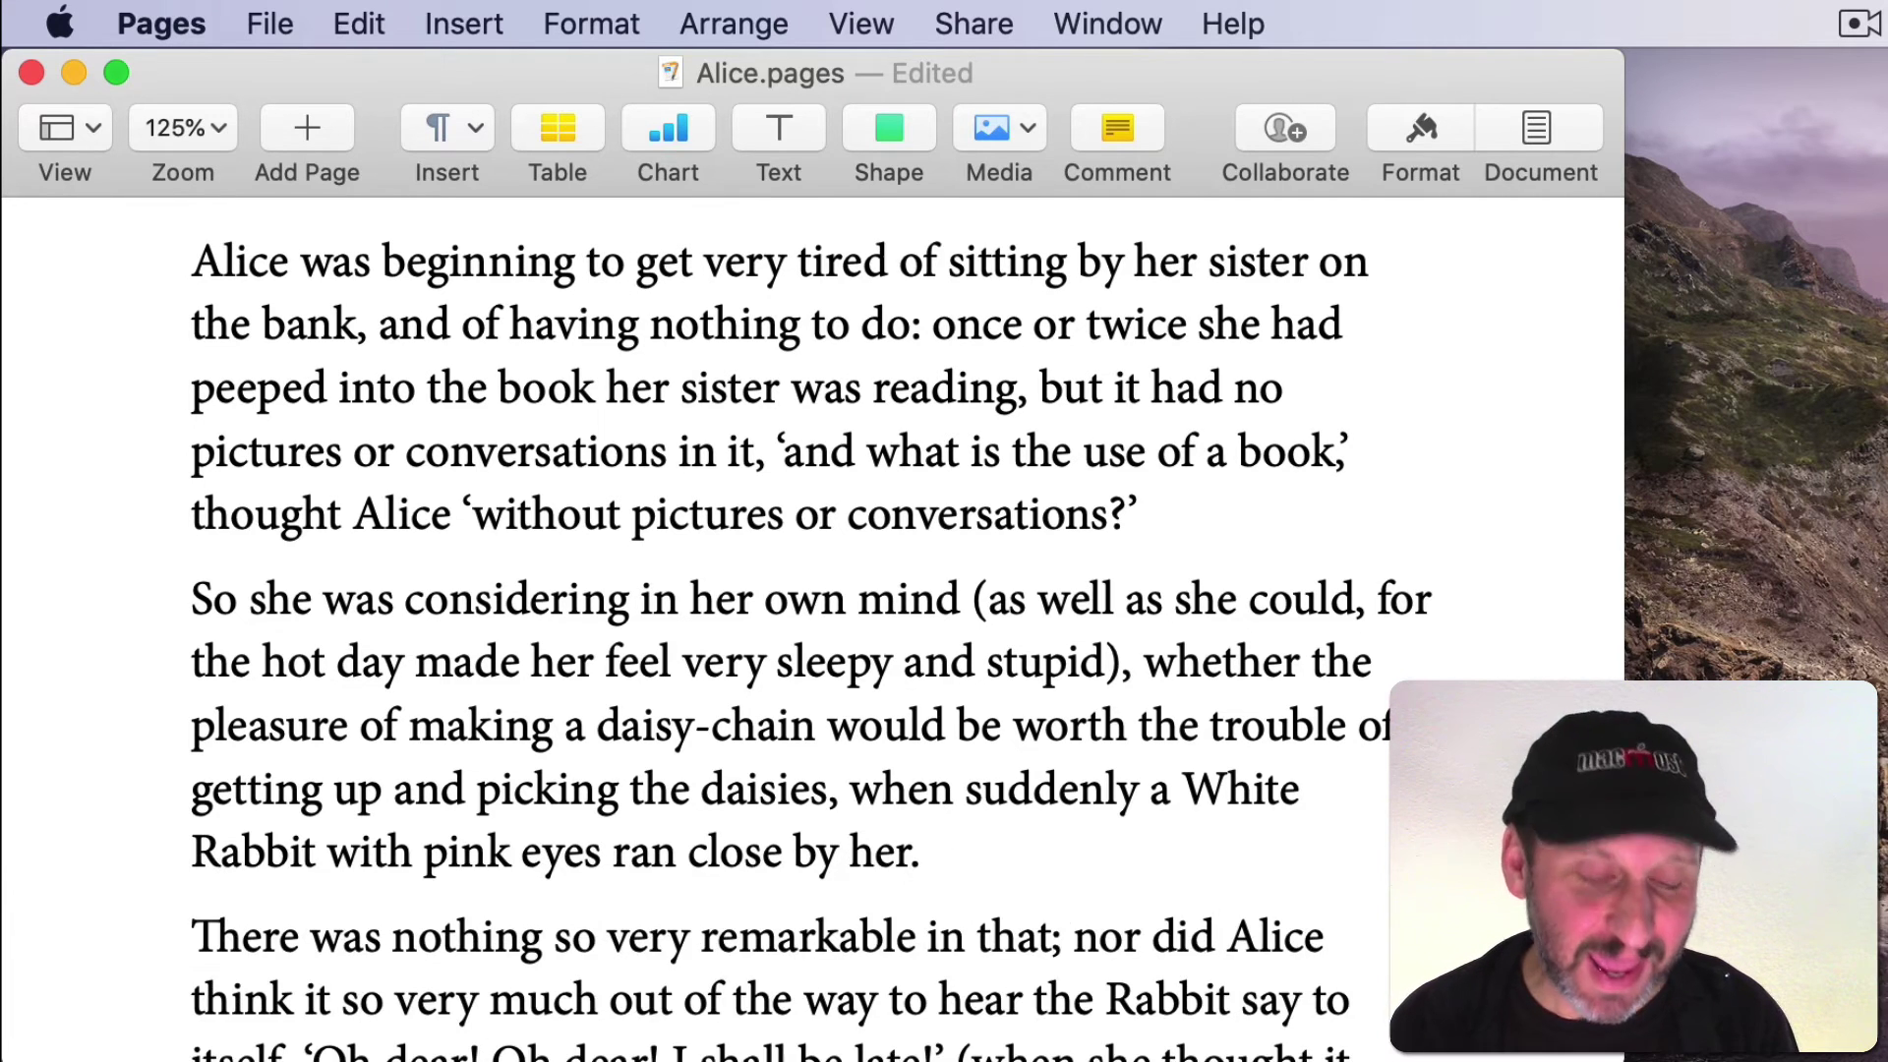
{"action": "key", "text": "ctrl+a"}
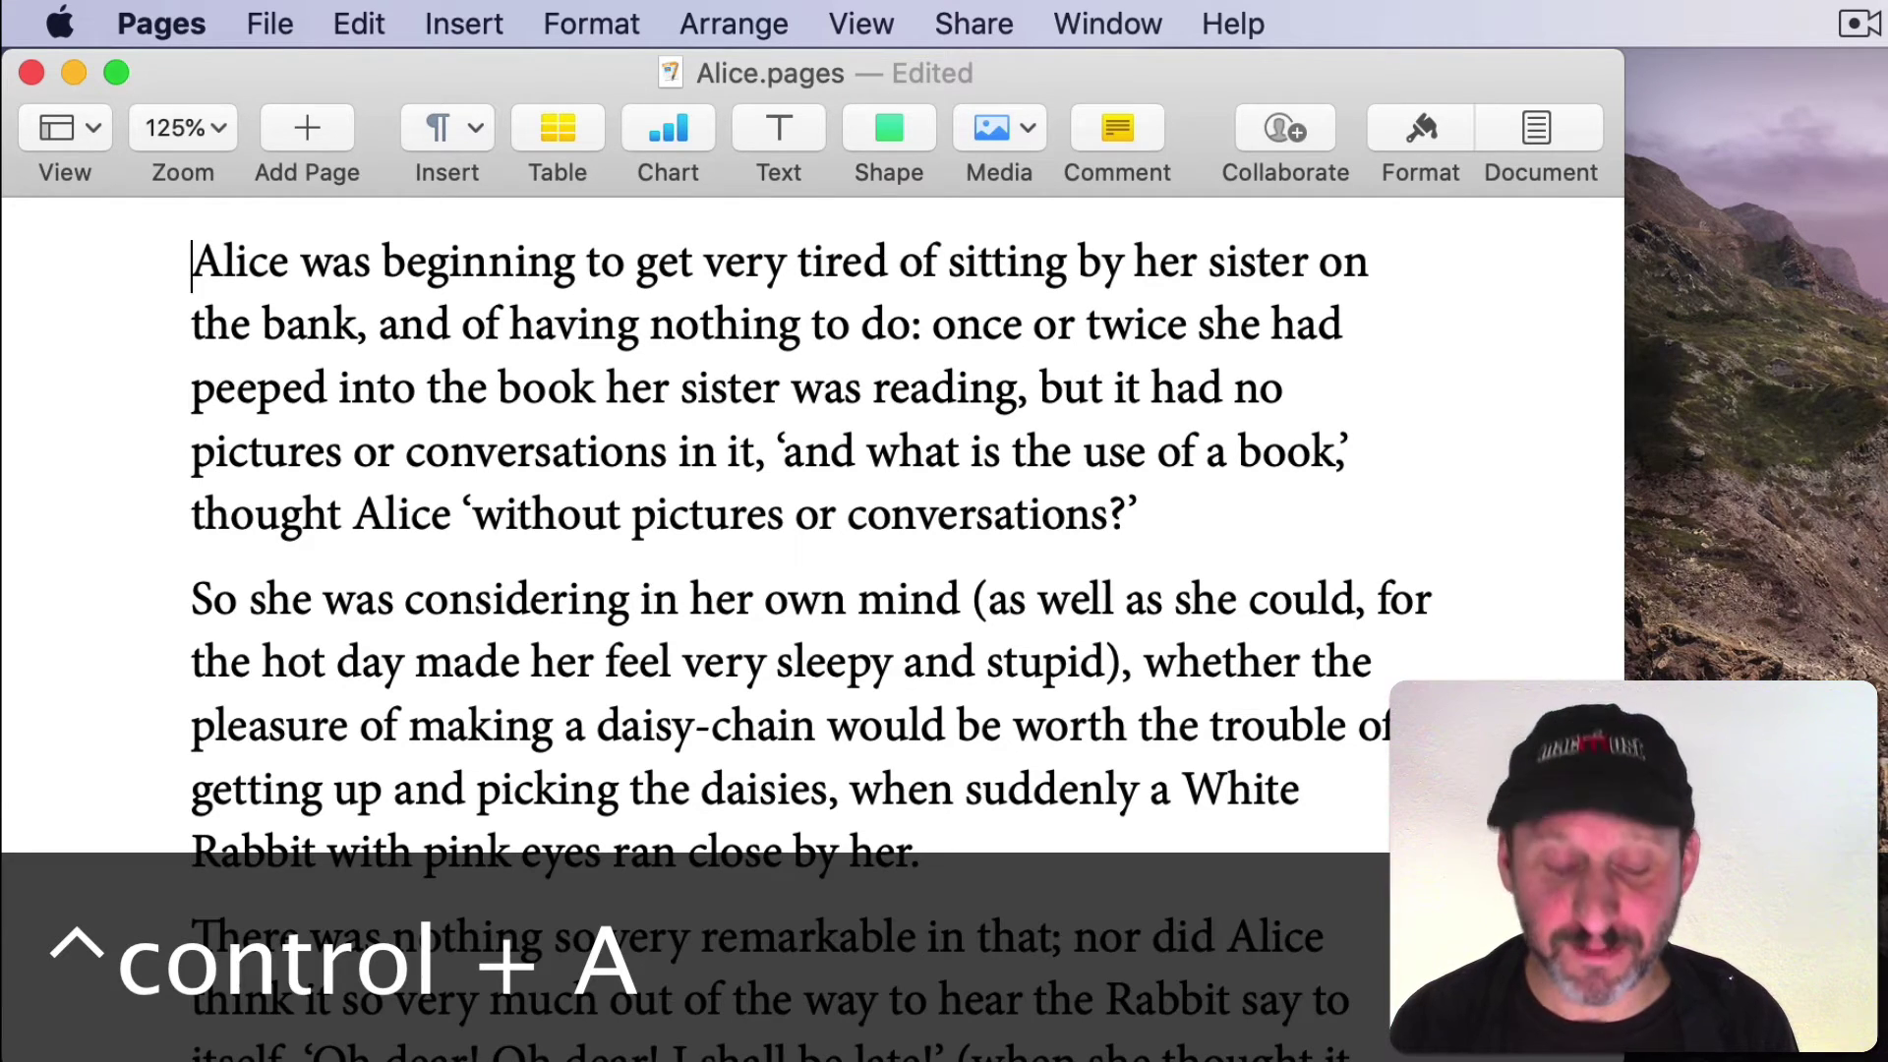
{"action": "key", "text": "ctrl+e"}
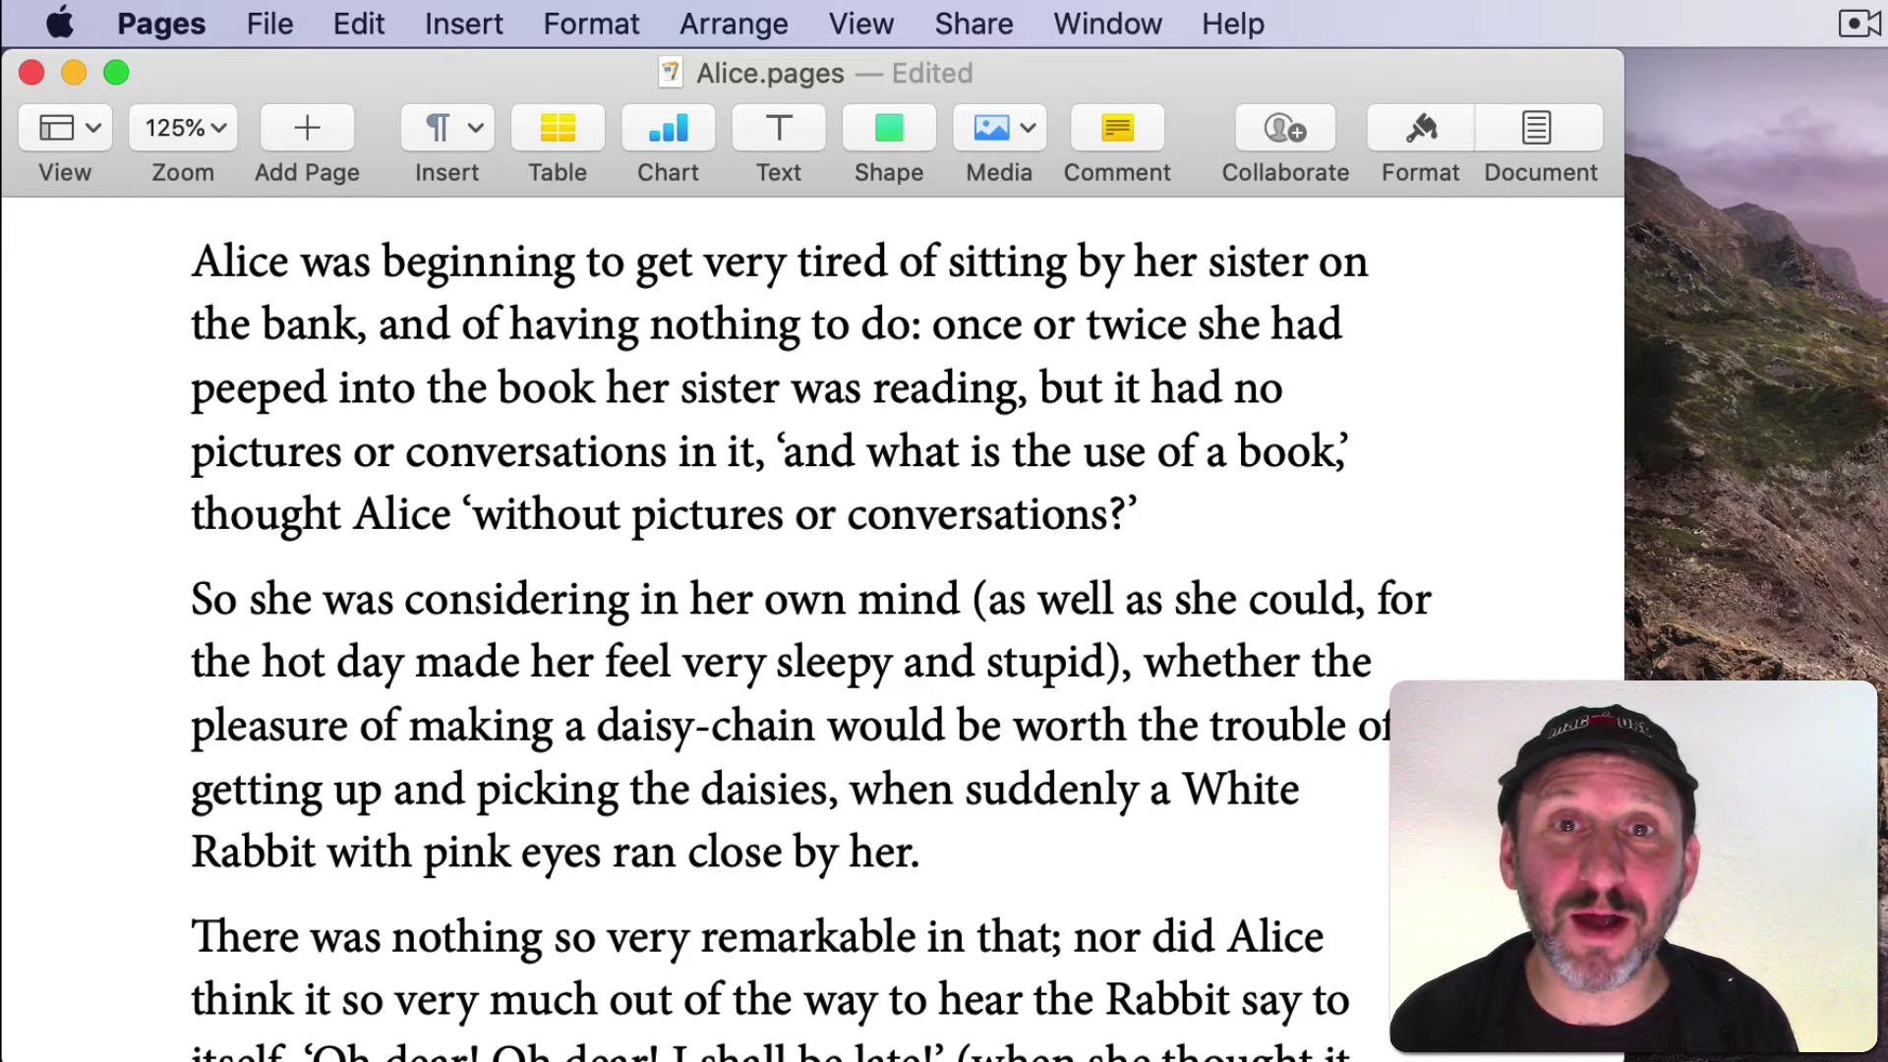
{"action": "key", "text": "ctrl+n"}
{"action": "key", "text": "ctrl+n"}
{"action": "key", "text": "ctrl+n"}
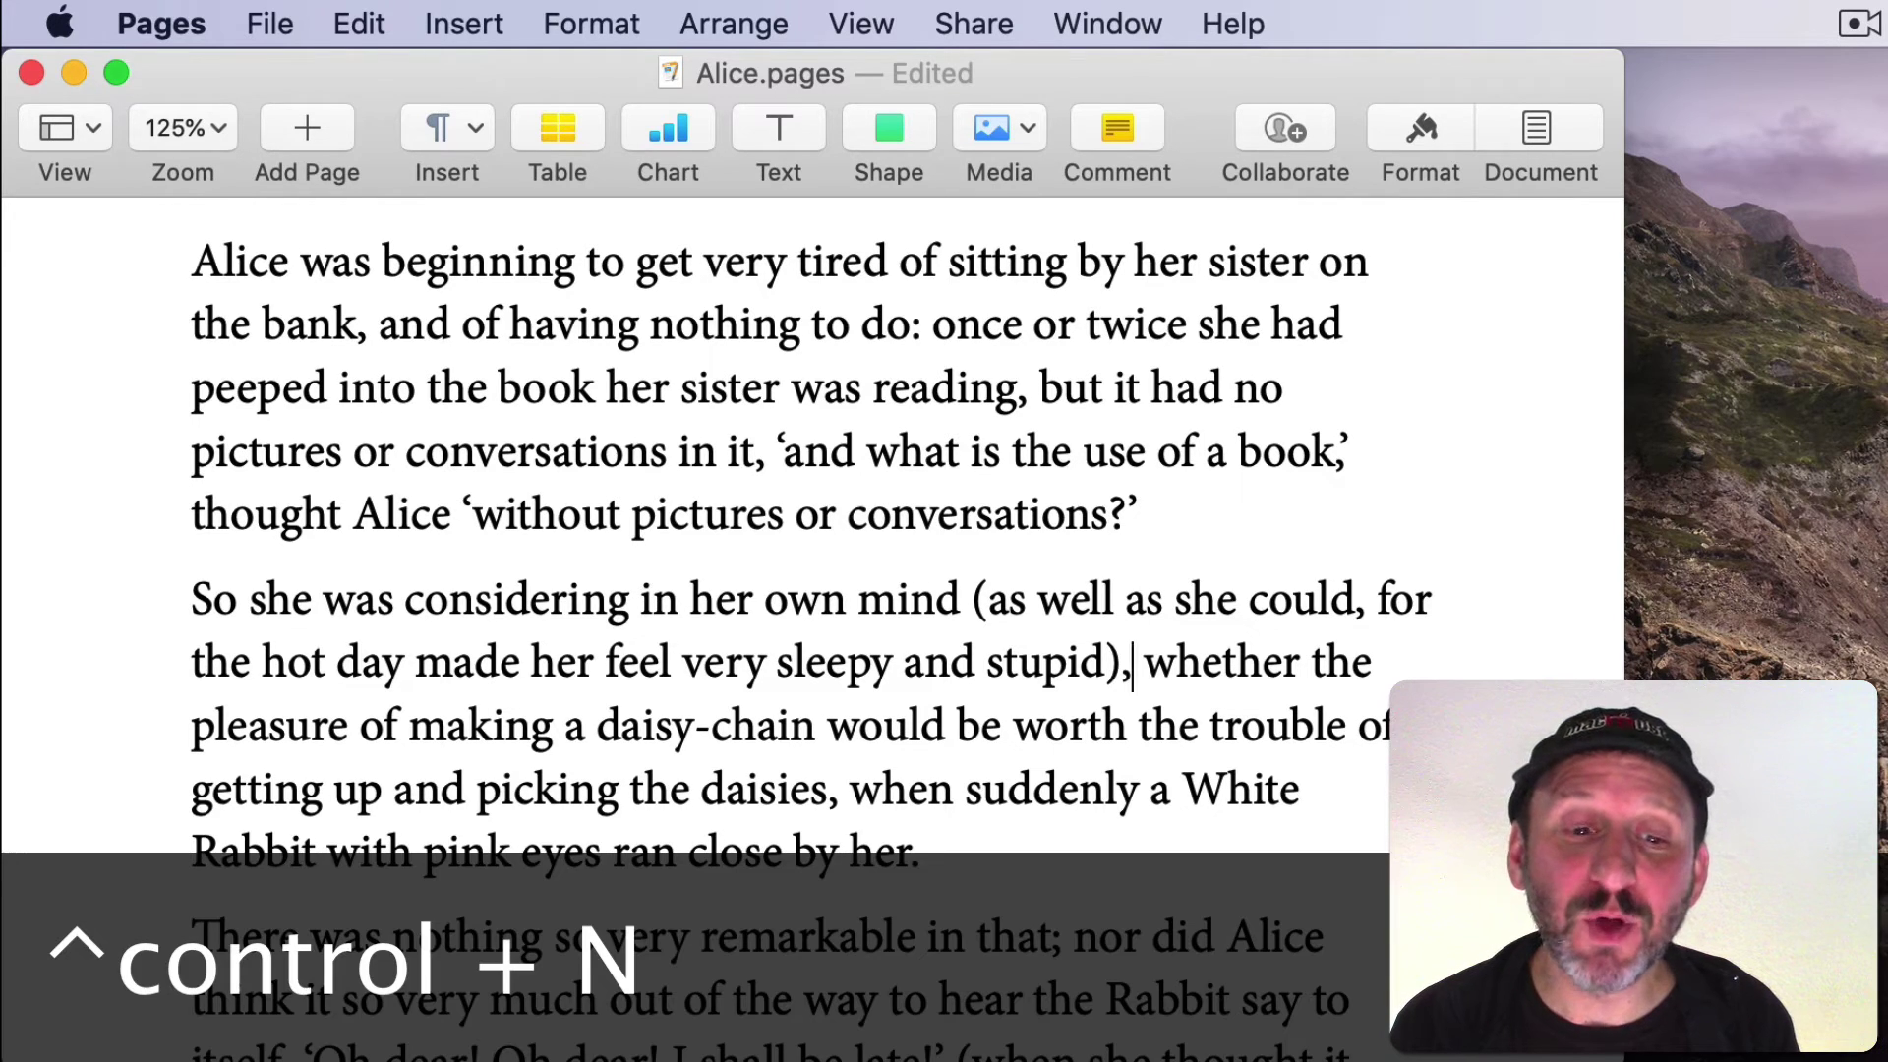
{"action": "key", "text": "ctrl+p"}
{"action": "key", "text": "ctrl+p"}
{"action": "key", "text": "ctrl+p"}
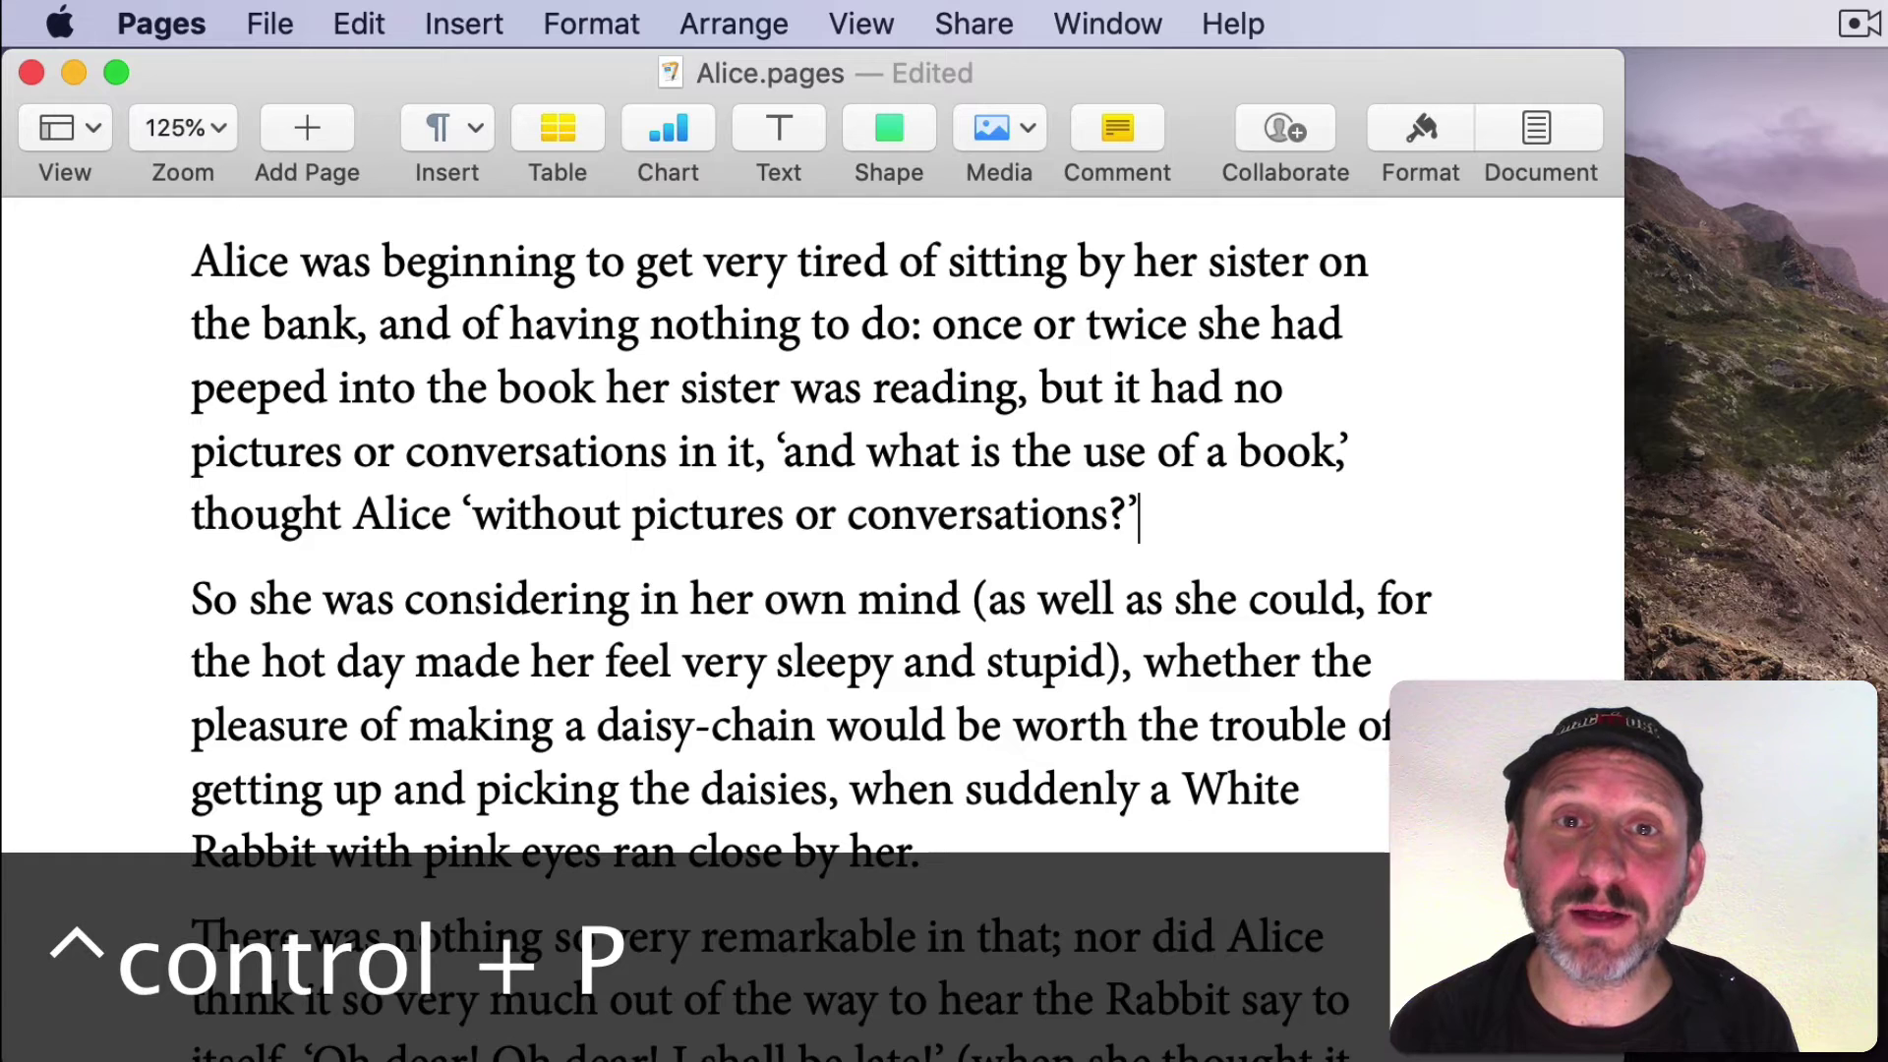
{"action": "key", "text": "ctrl+p"}
{"action": "key", "text": "ctrl+p"}
{"action": "key", "text": "ctrl+p"}
{"action": "key", "text": "ctrl+p"}
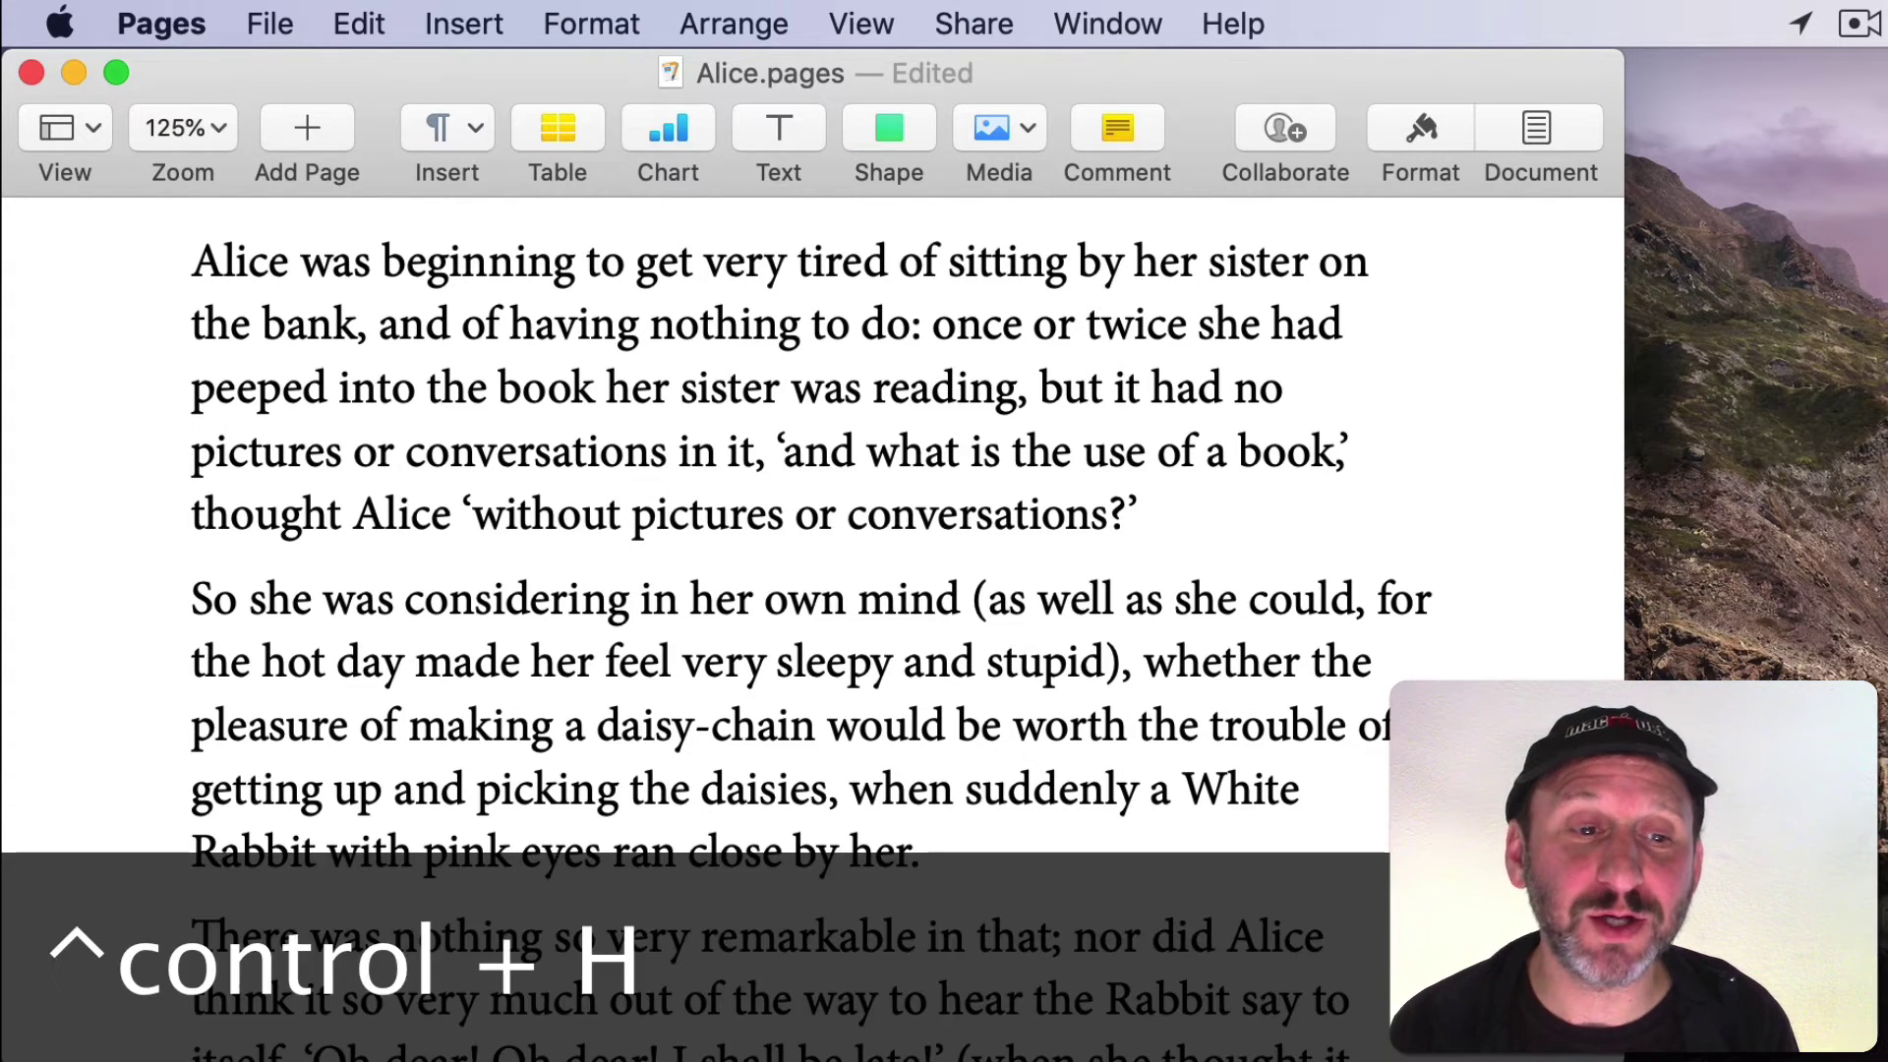
{"action": "key", "text": "ctrl+h"}
{"action": "key", "text": "ctrl+h"}
{"action": "key", "text": "ctrl+h"}
{"action": "key", "text": "ctrl+h"}
{"action": "key", "text": "ctrl+d"}
{"action": "key", "text": "ctrl+d"}
{"action": "key", "text": "ctrl+d"}
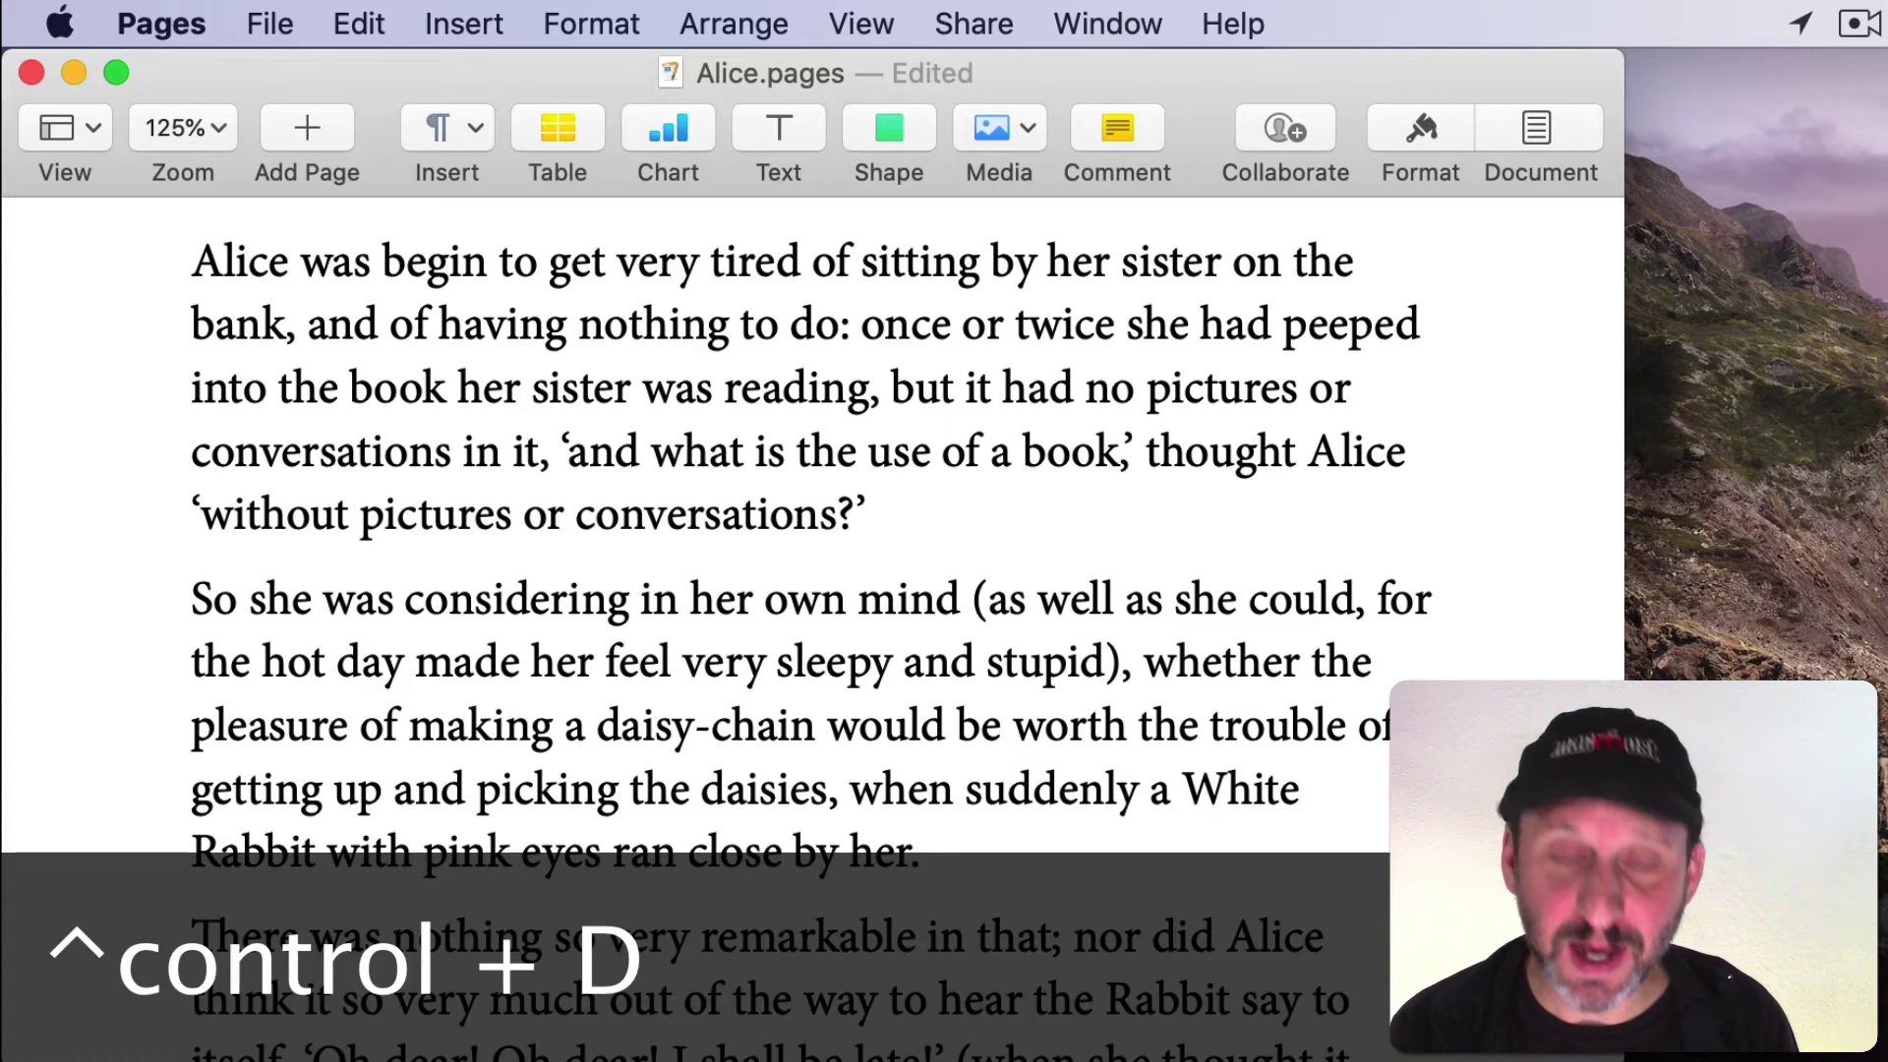
{"action": "key", "text": "ctrl+d"}
{"action": "key", "text": "super+z"}
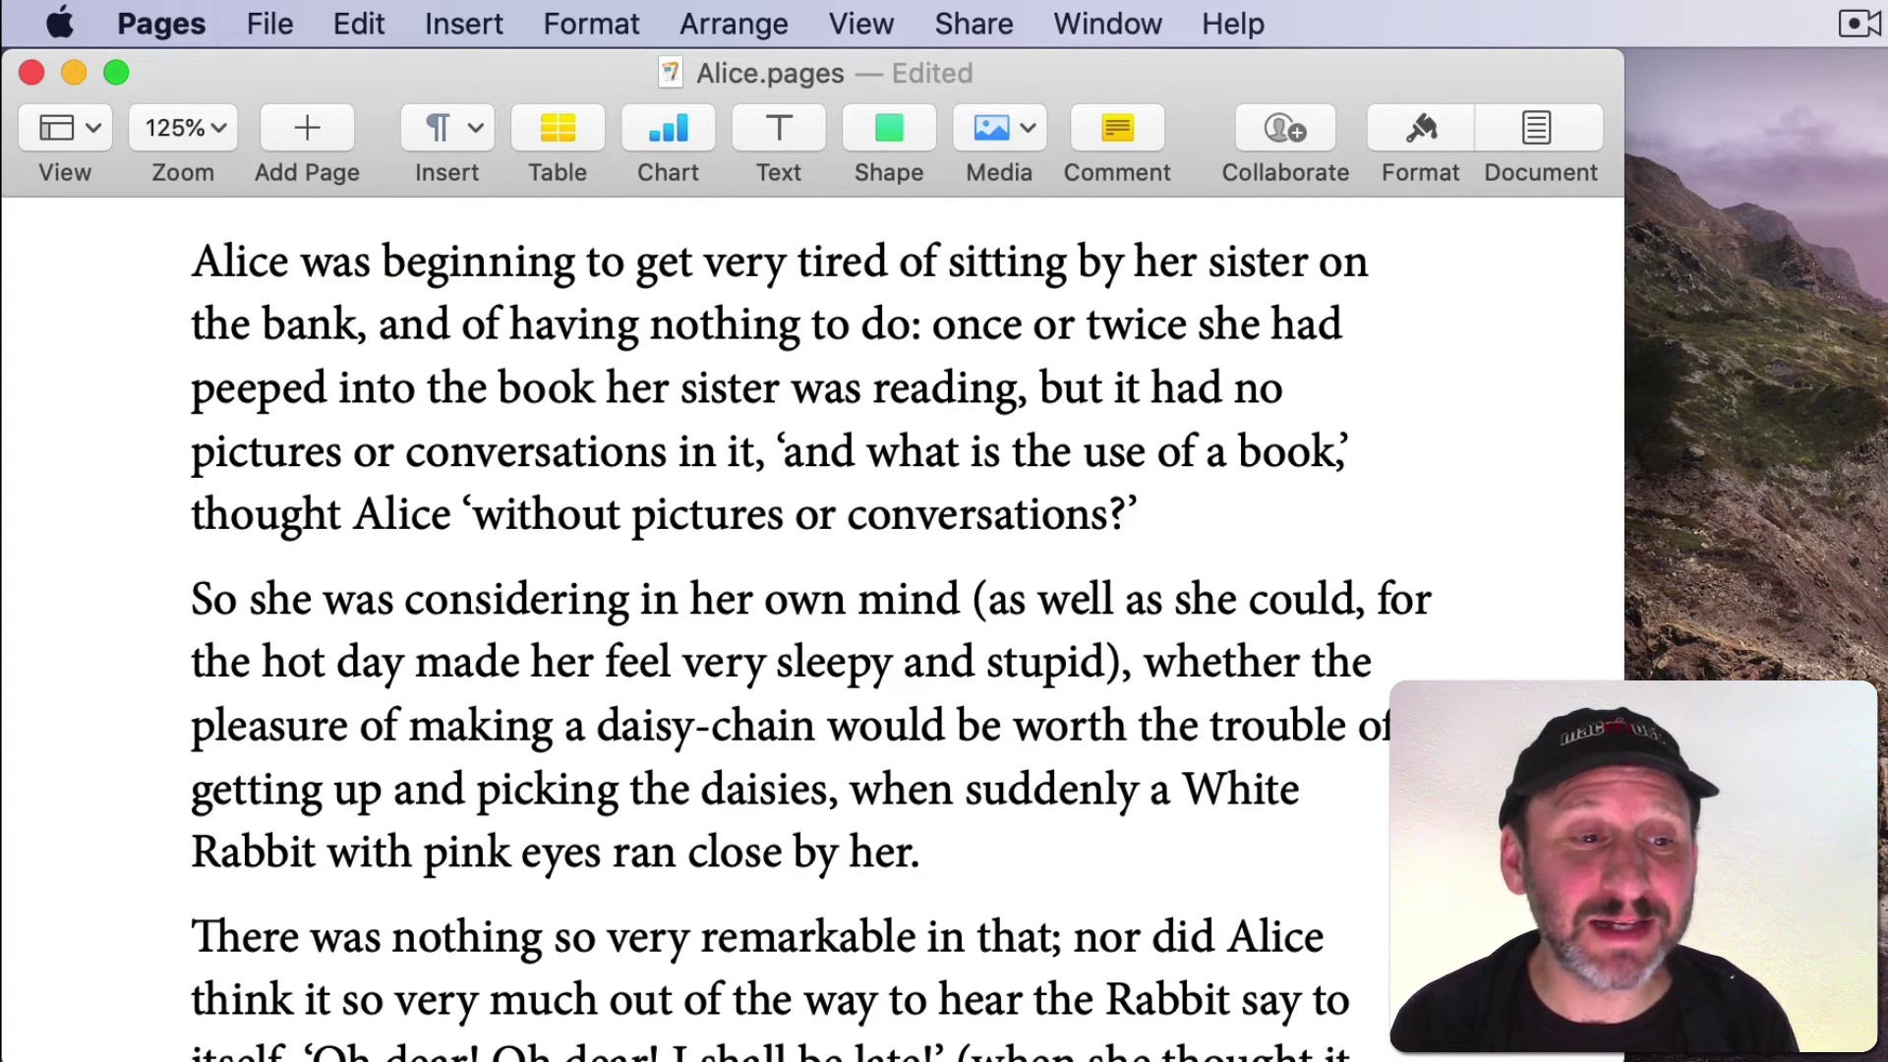
{"action": "key", "text": "Right"}
{"action": "key", "text": "Right"}
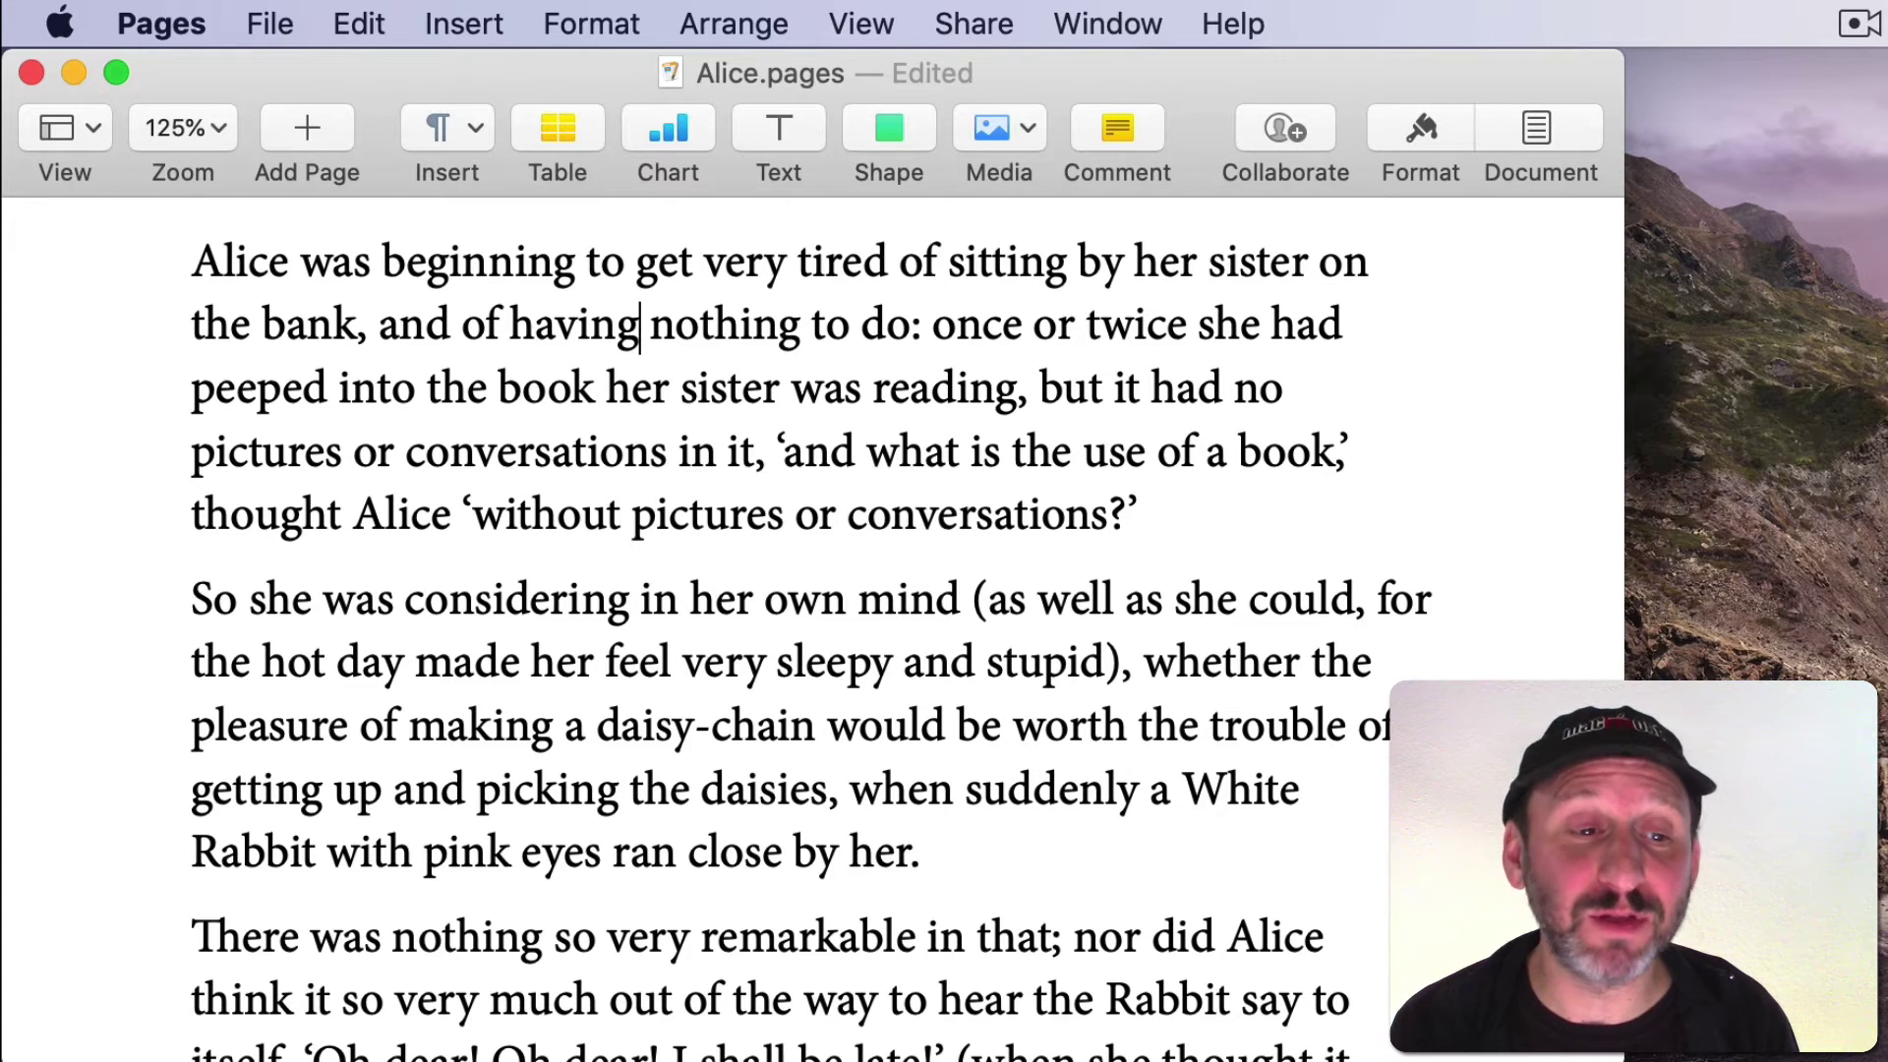
Delete back to the line start with Command-Delete, then undo to restore 'the bank, and of having'.
{"action": "key", "text": "super+BackSpace"}
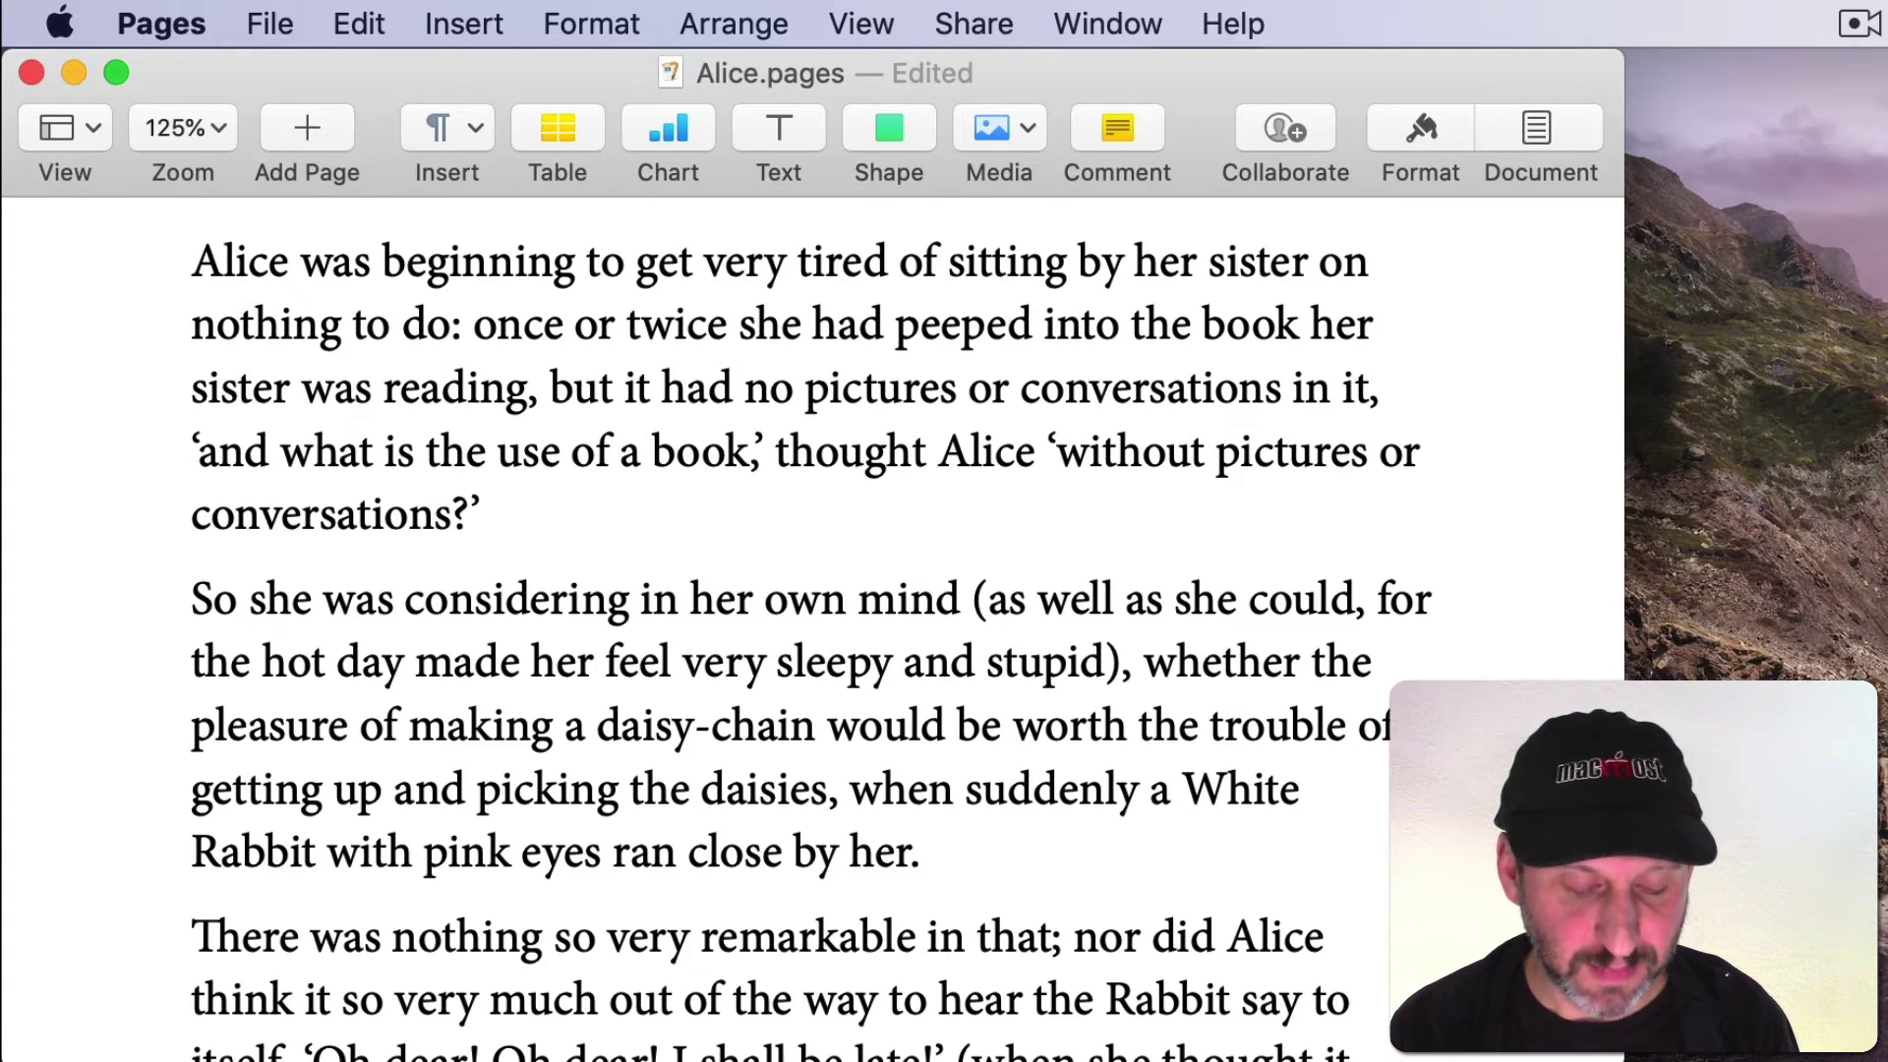
{"action": "key", "text": "super+z"}
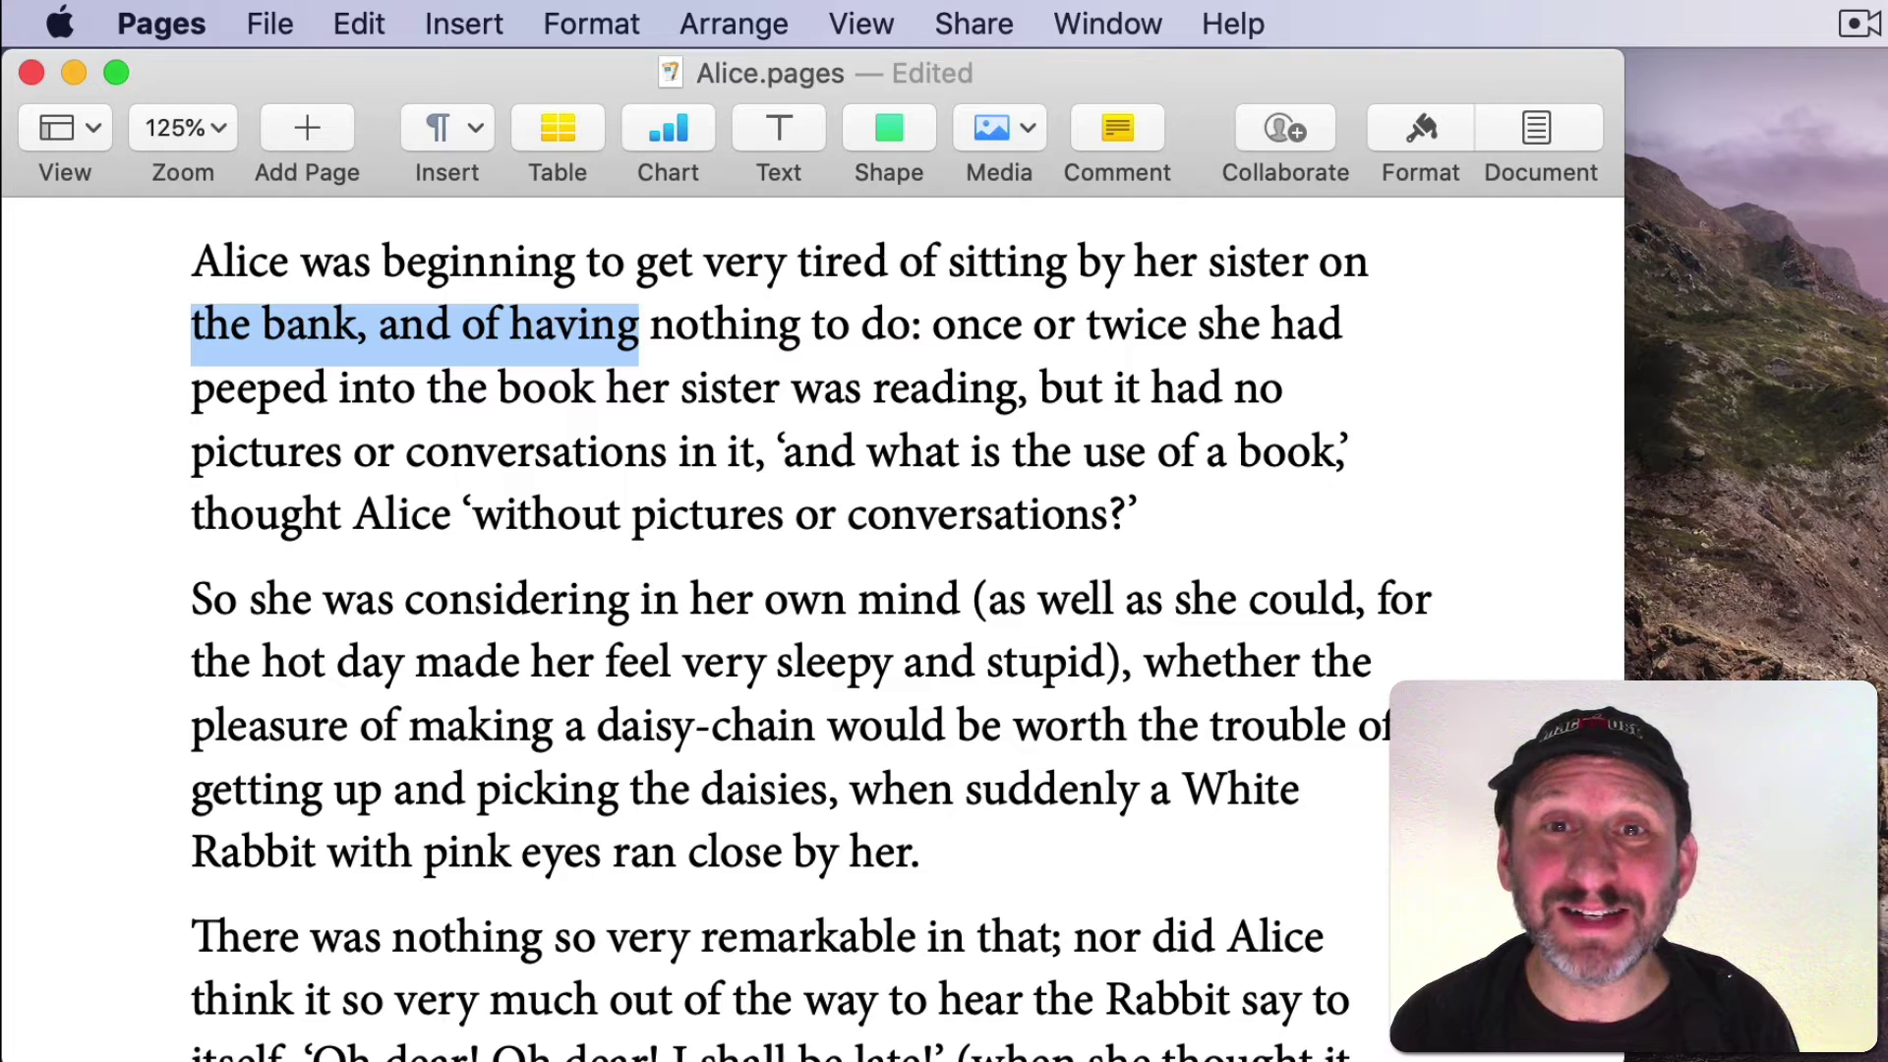
{"action": "key", "text": "Right"}
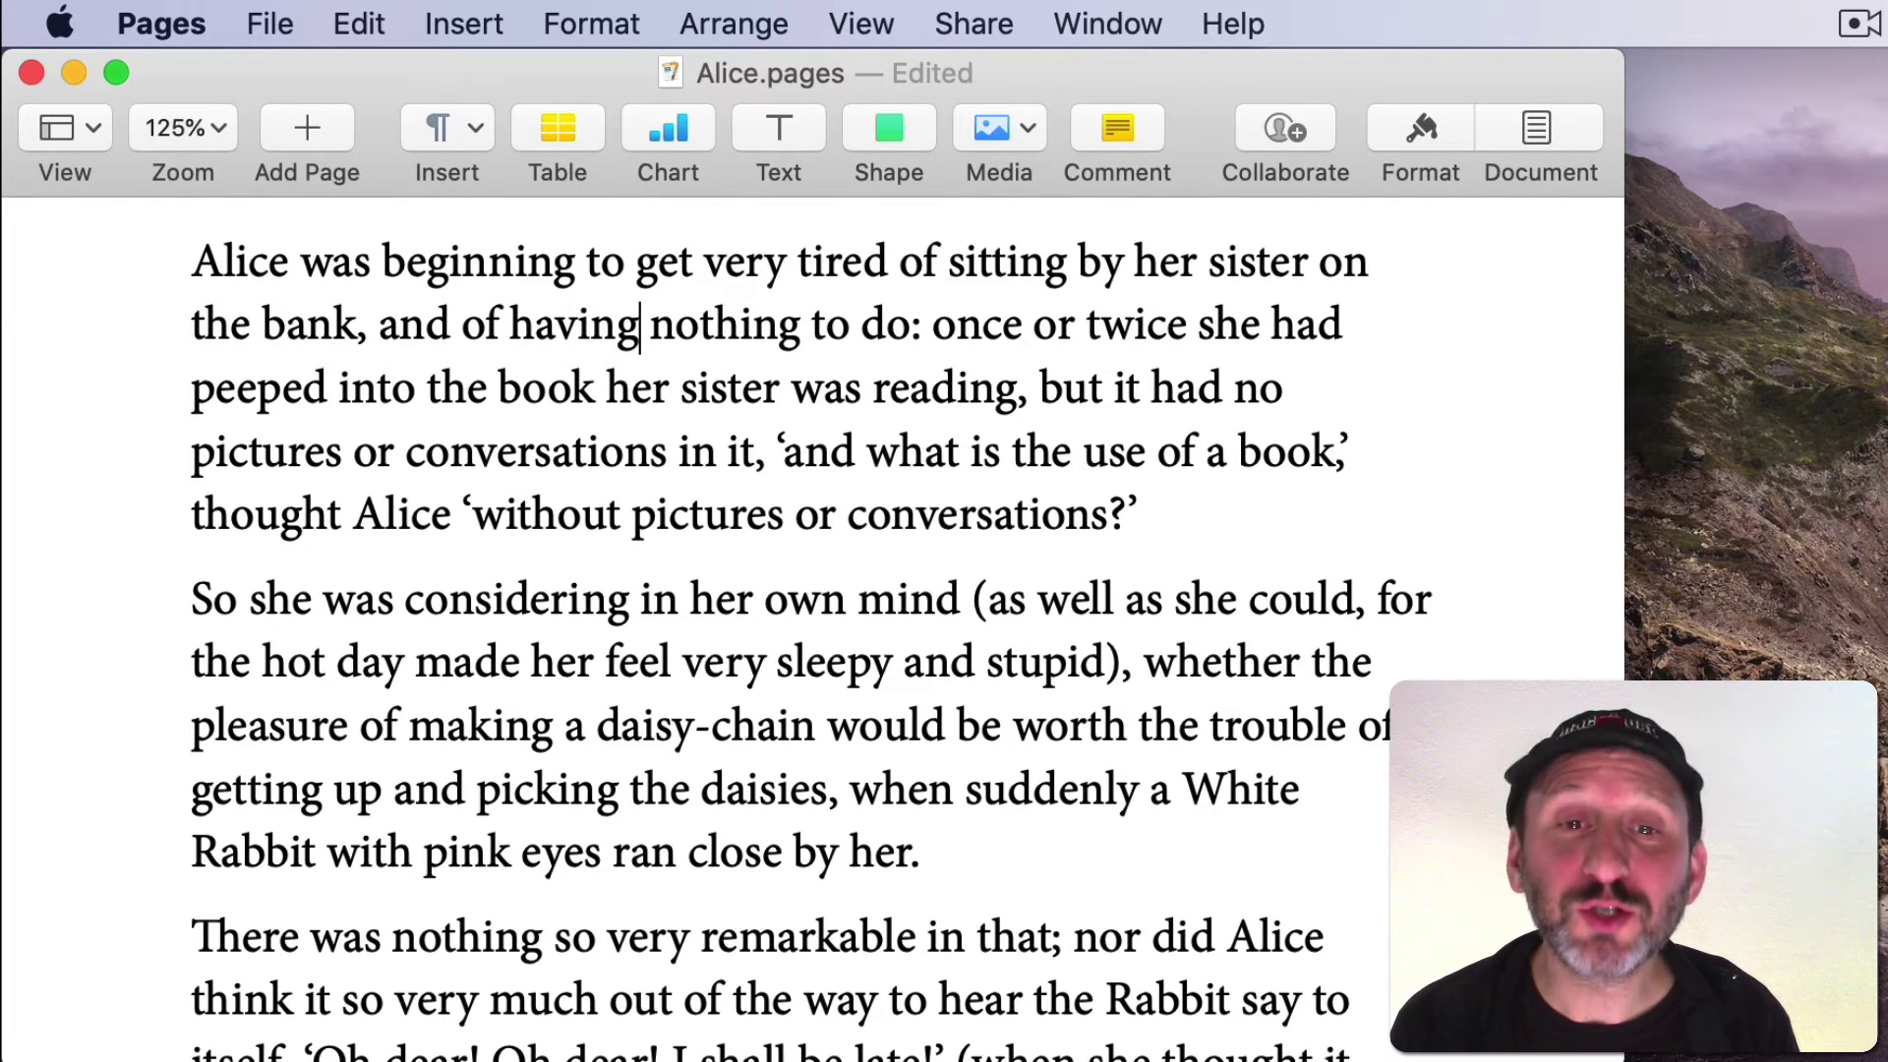
Cut the rest of the paragraph with Control-K, restore it with Control-Y, and select all text.
{"action": "key", "text": "ctrl+k"}
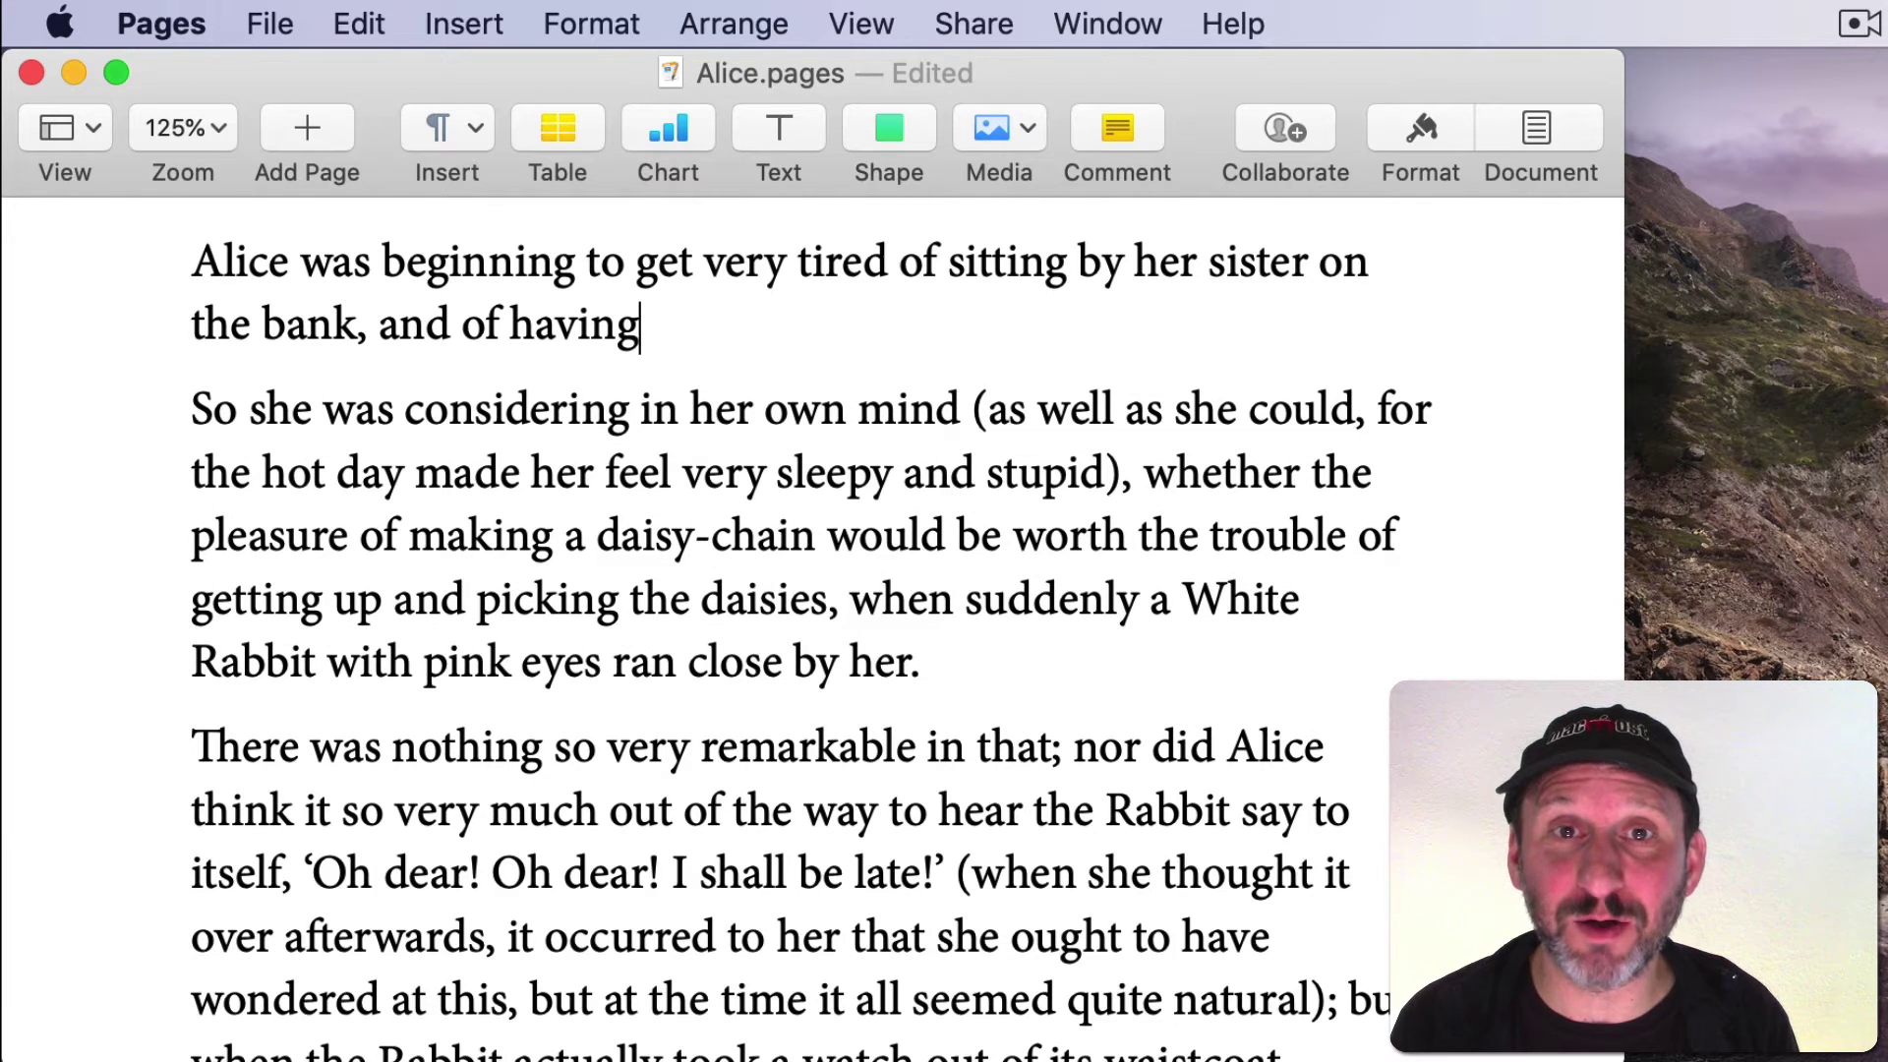
{"action": "key", "text": "ctrl+y"}
{"action": "key", "text": "ctrl+a"}
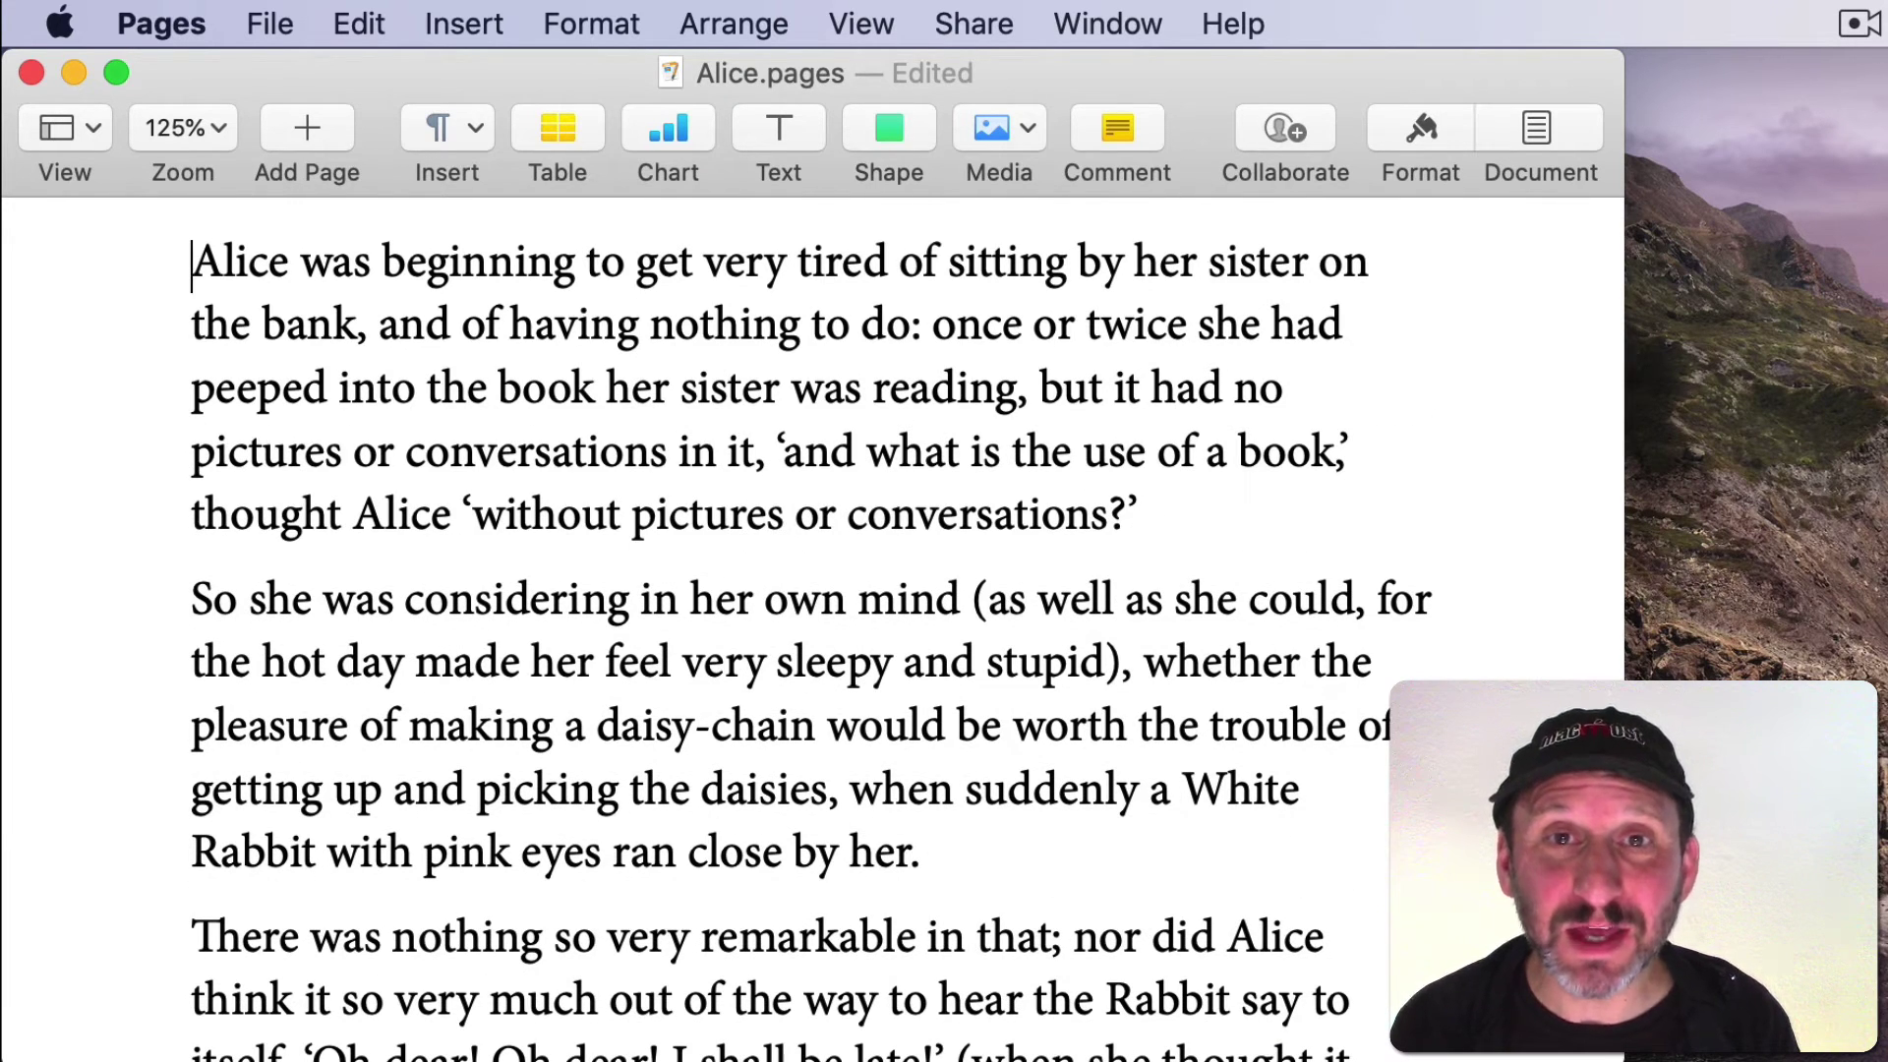
{"action": "key", "text": "super+a"}
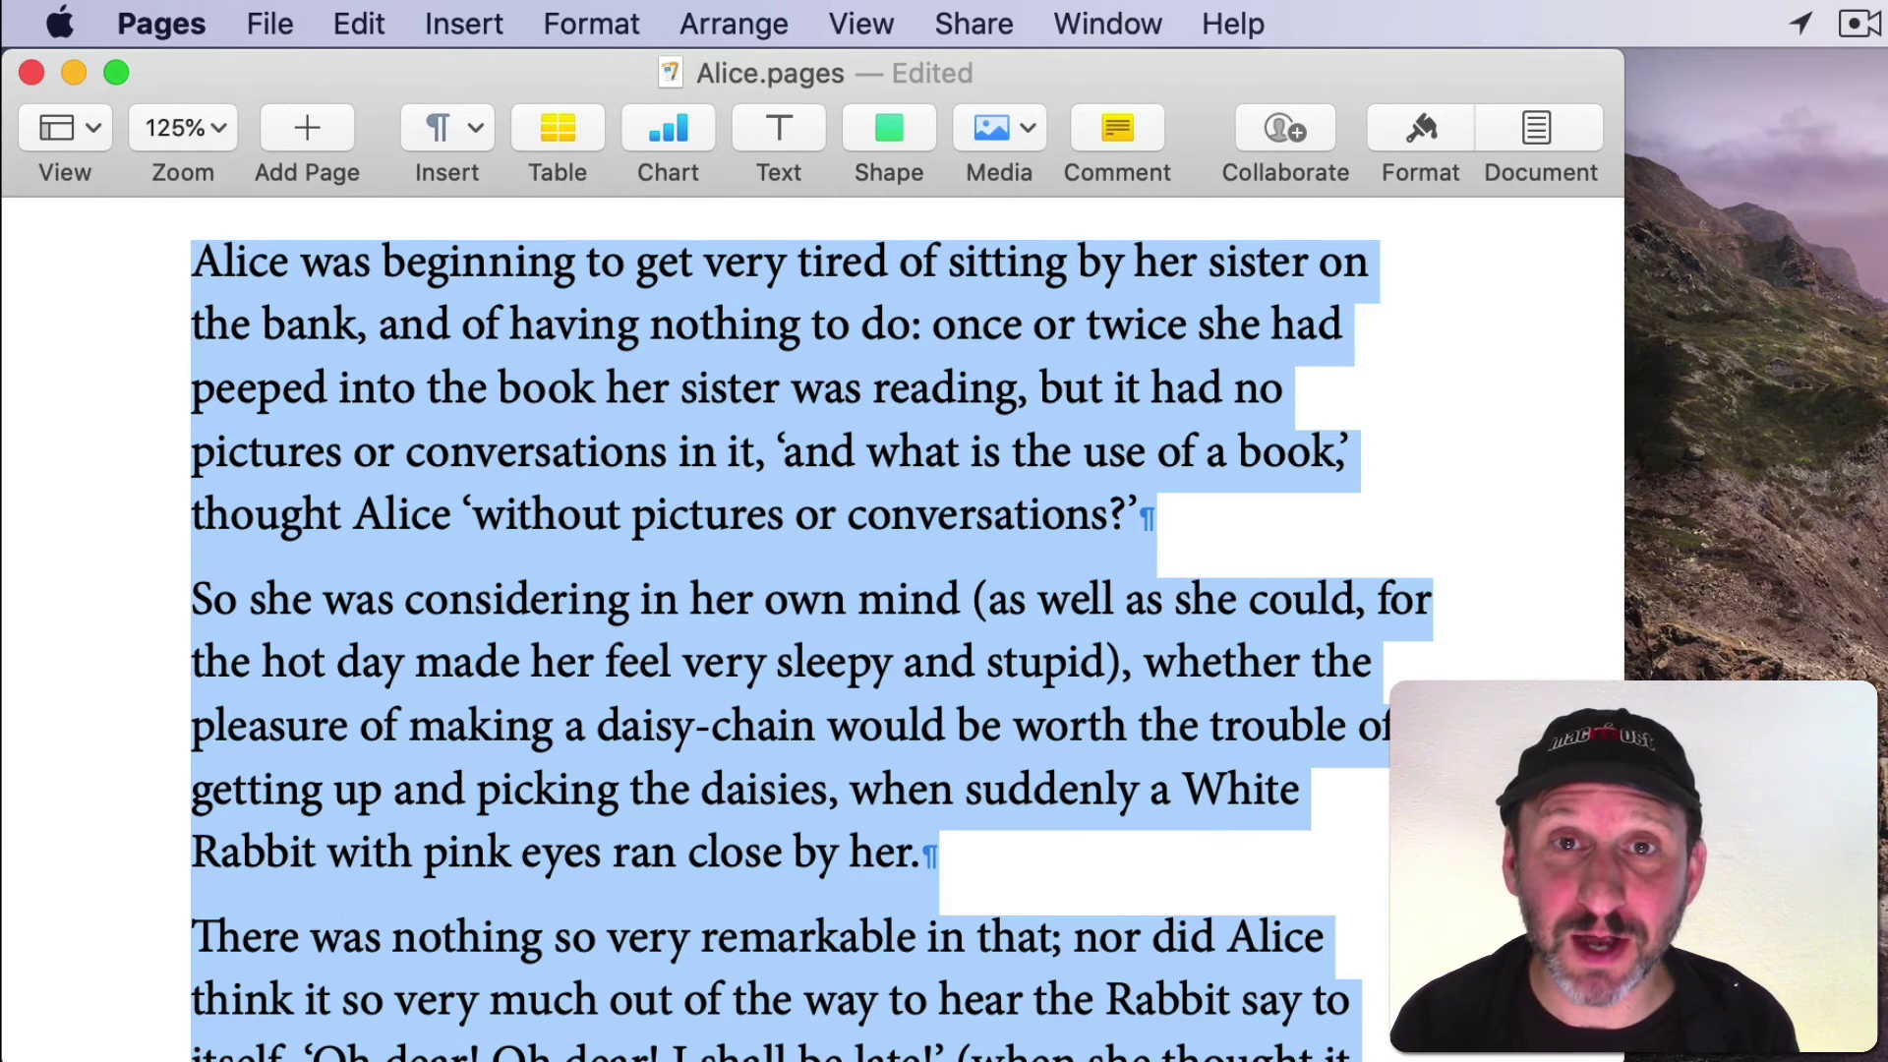
{"action": "key", "text": "shift+super+a"}
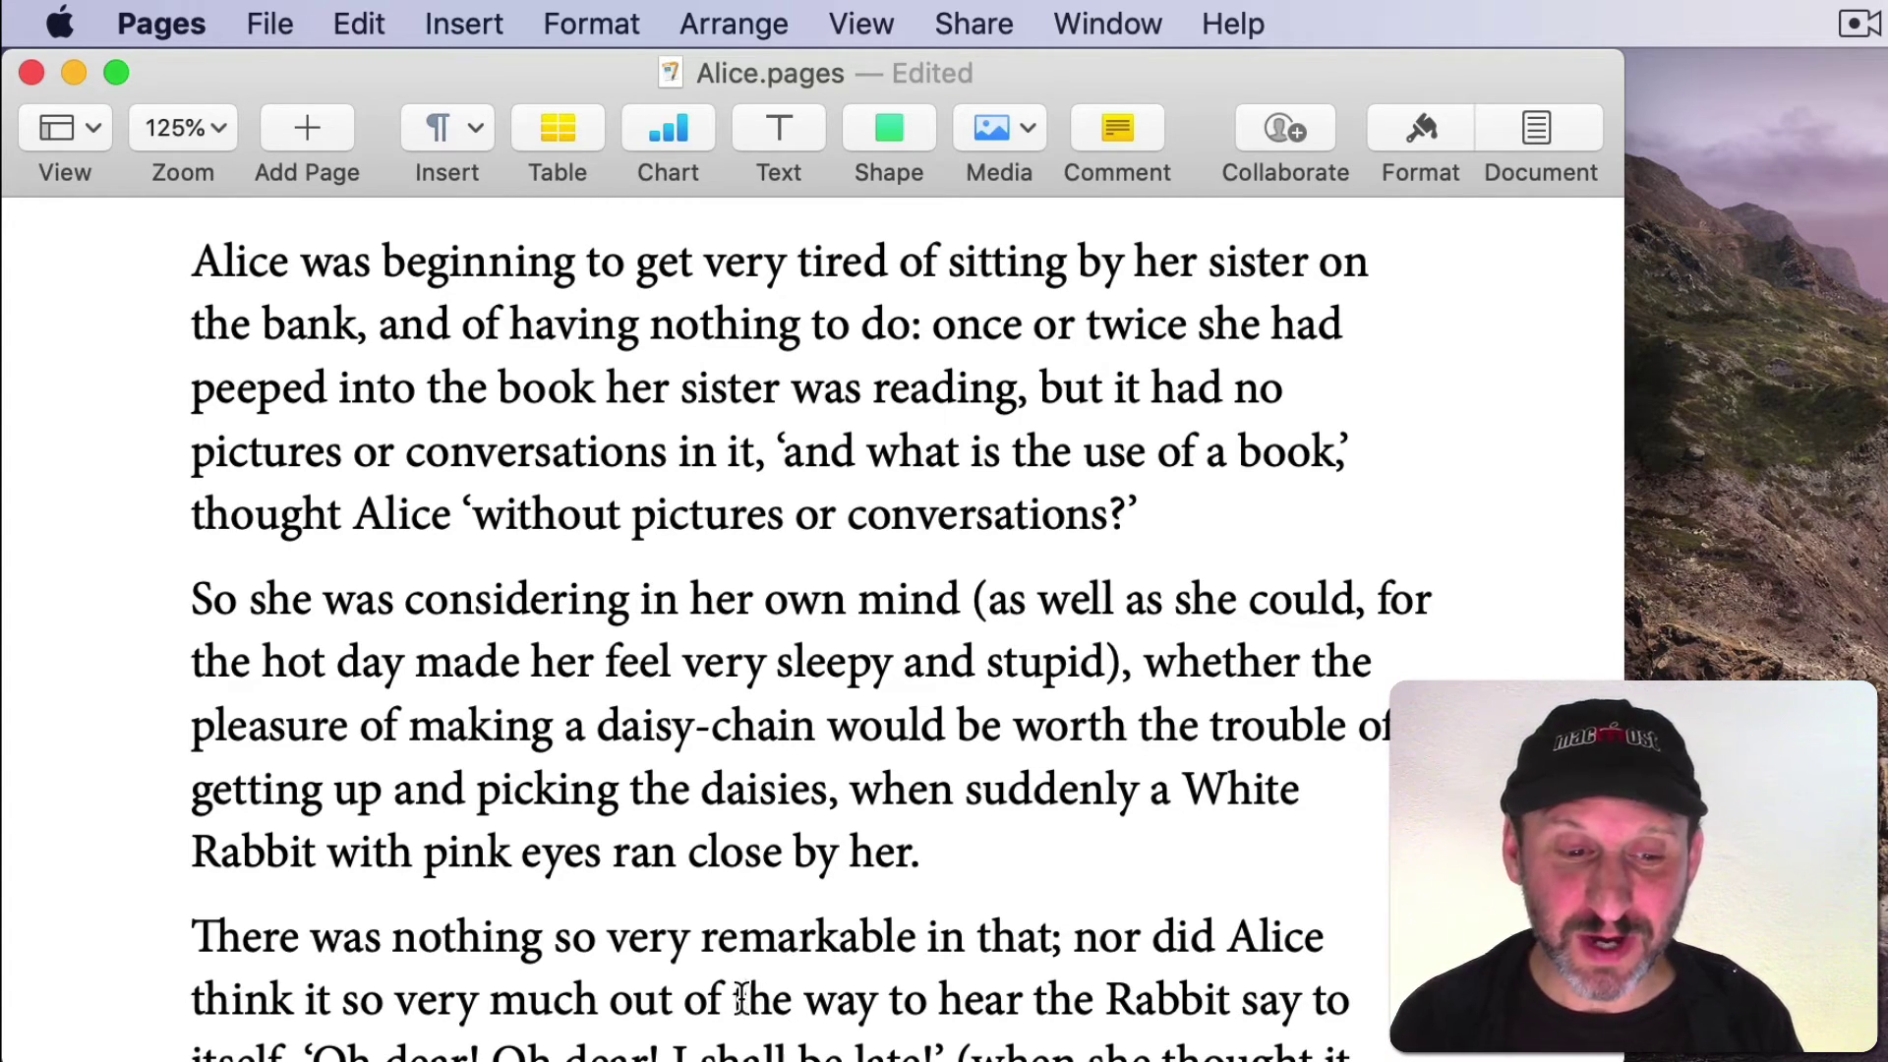
{"action": "scroll", "coordinate": [745, 1000], "scroll_direction": "down", "scroll_amount": 3}
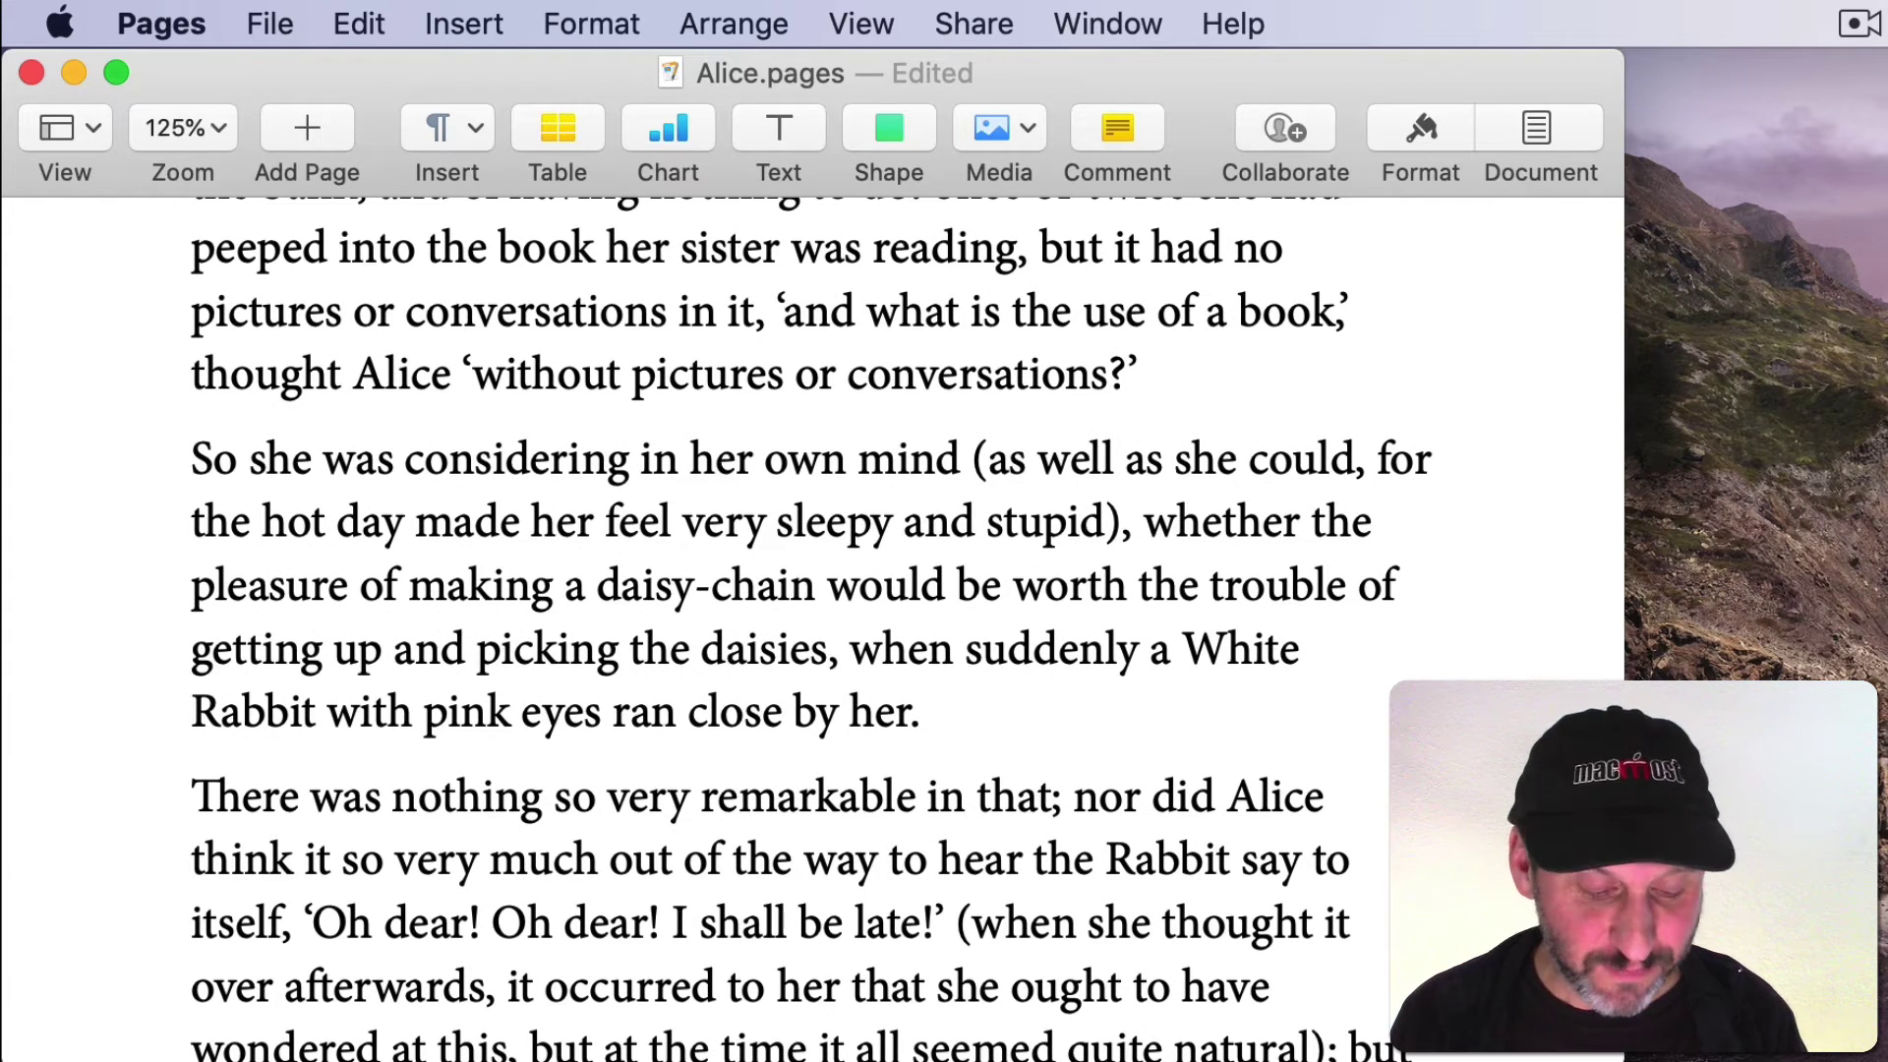
{"action": "key", "text": "ctrl+l"}
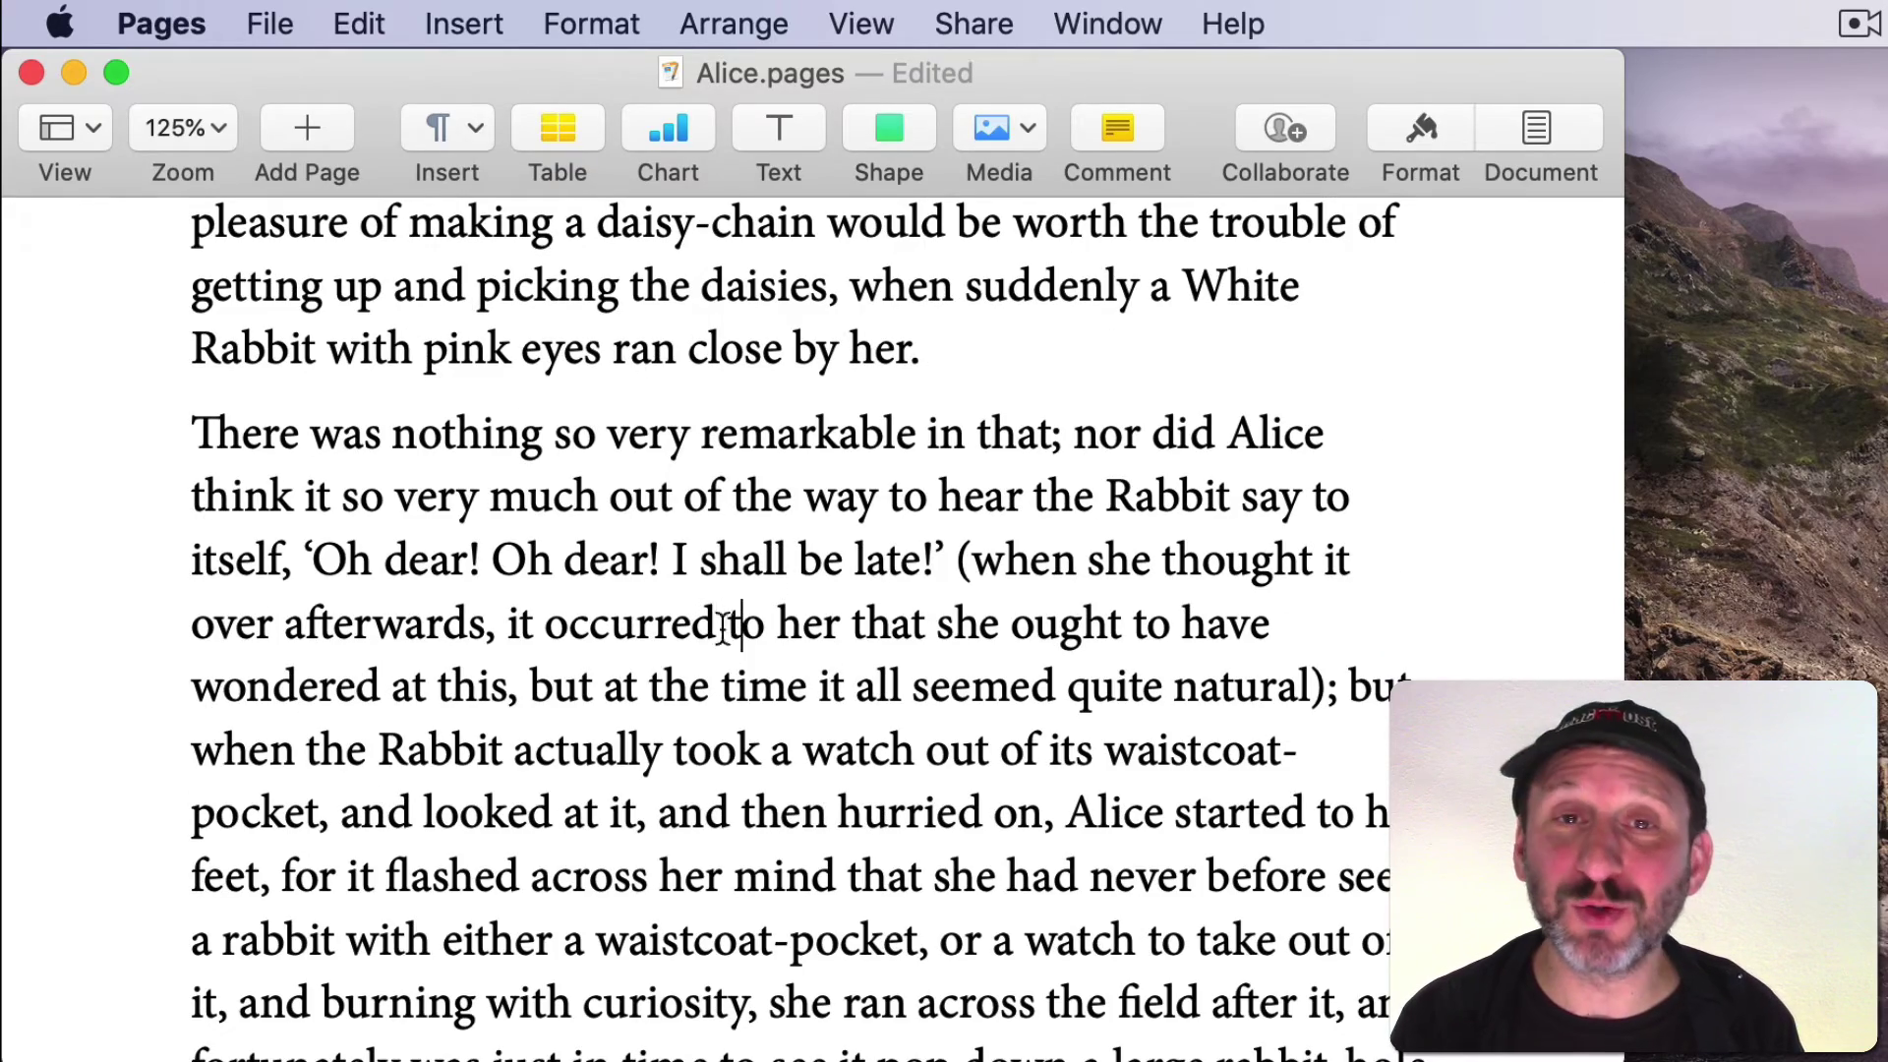
{"action": "scroll", "coordinate": [716, 898], "scroll_direction": "down", "scroll_amount": 10}
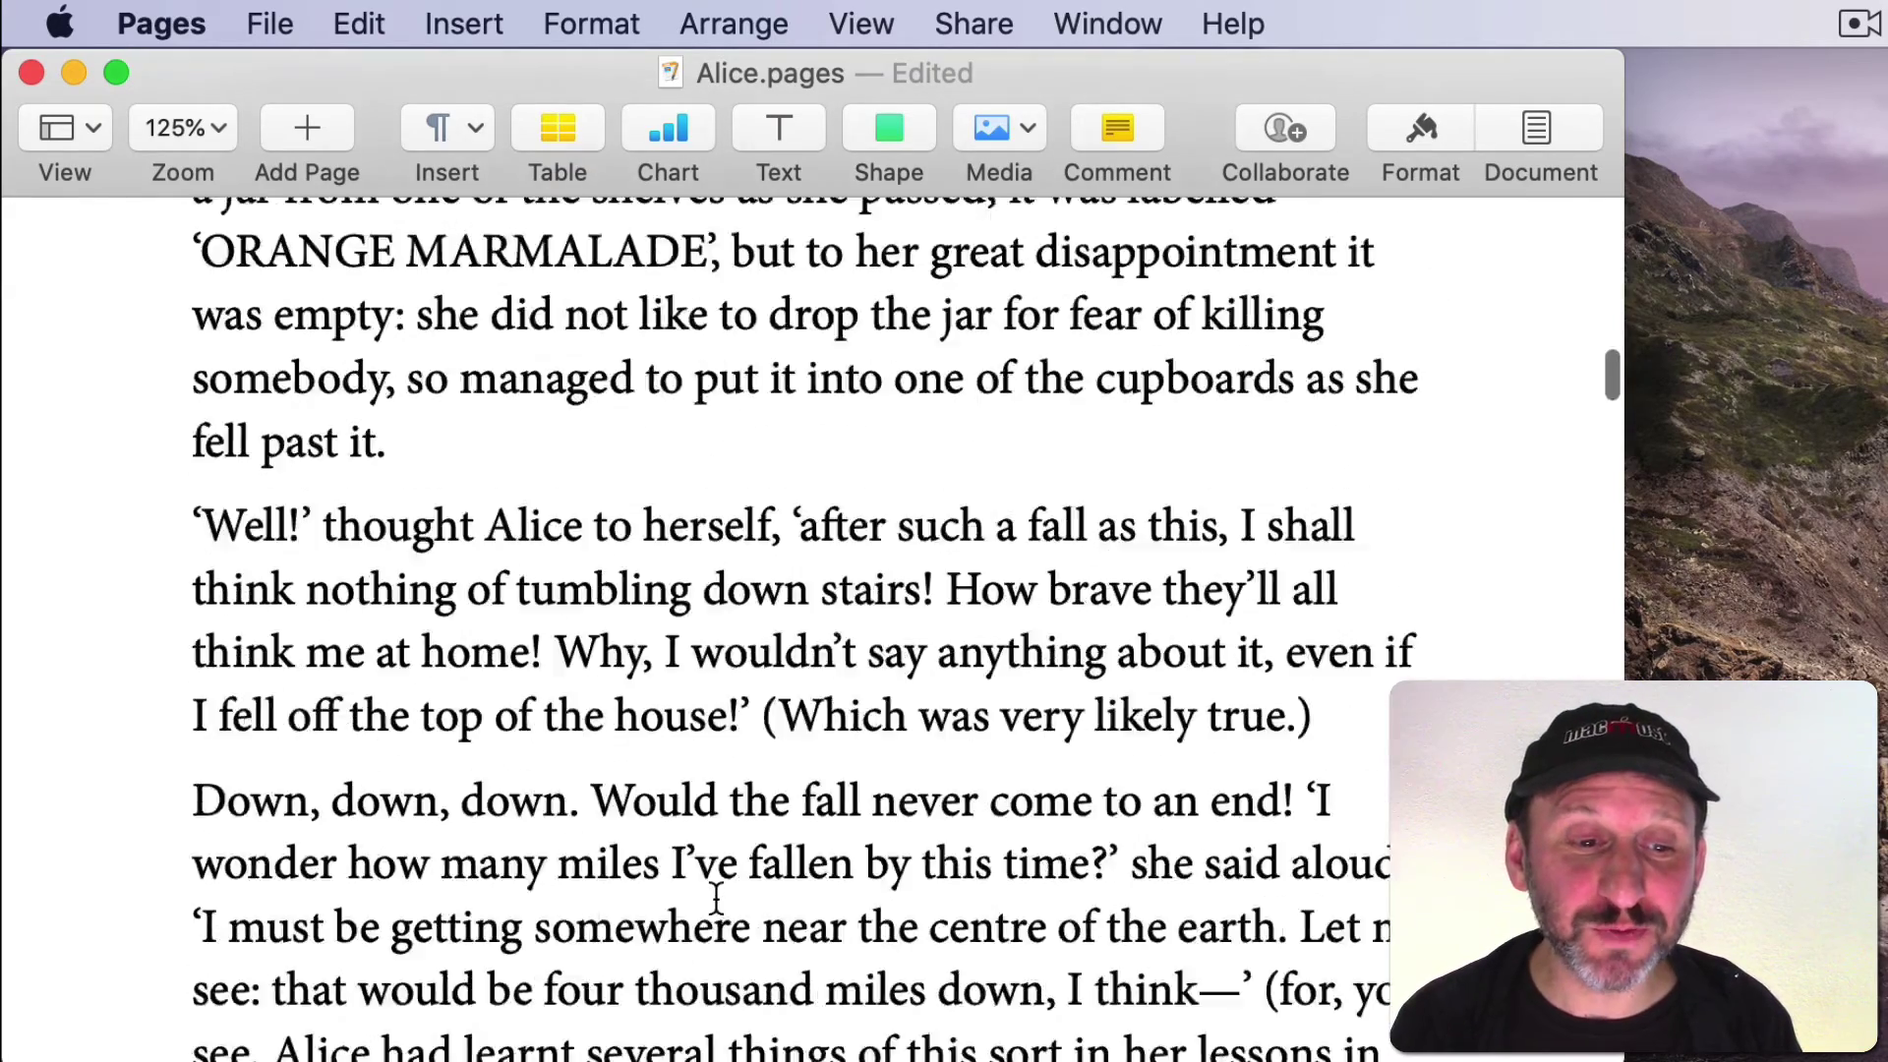
{"action": "left_click", "coordinate": [754, 580]}
{"action": "scroll", "coordinate": [991, 647], "scroll_direction": "up", "scroll_amount": 20}
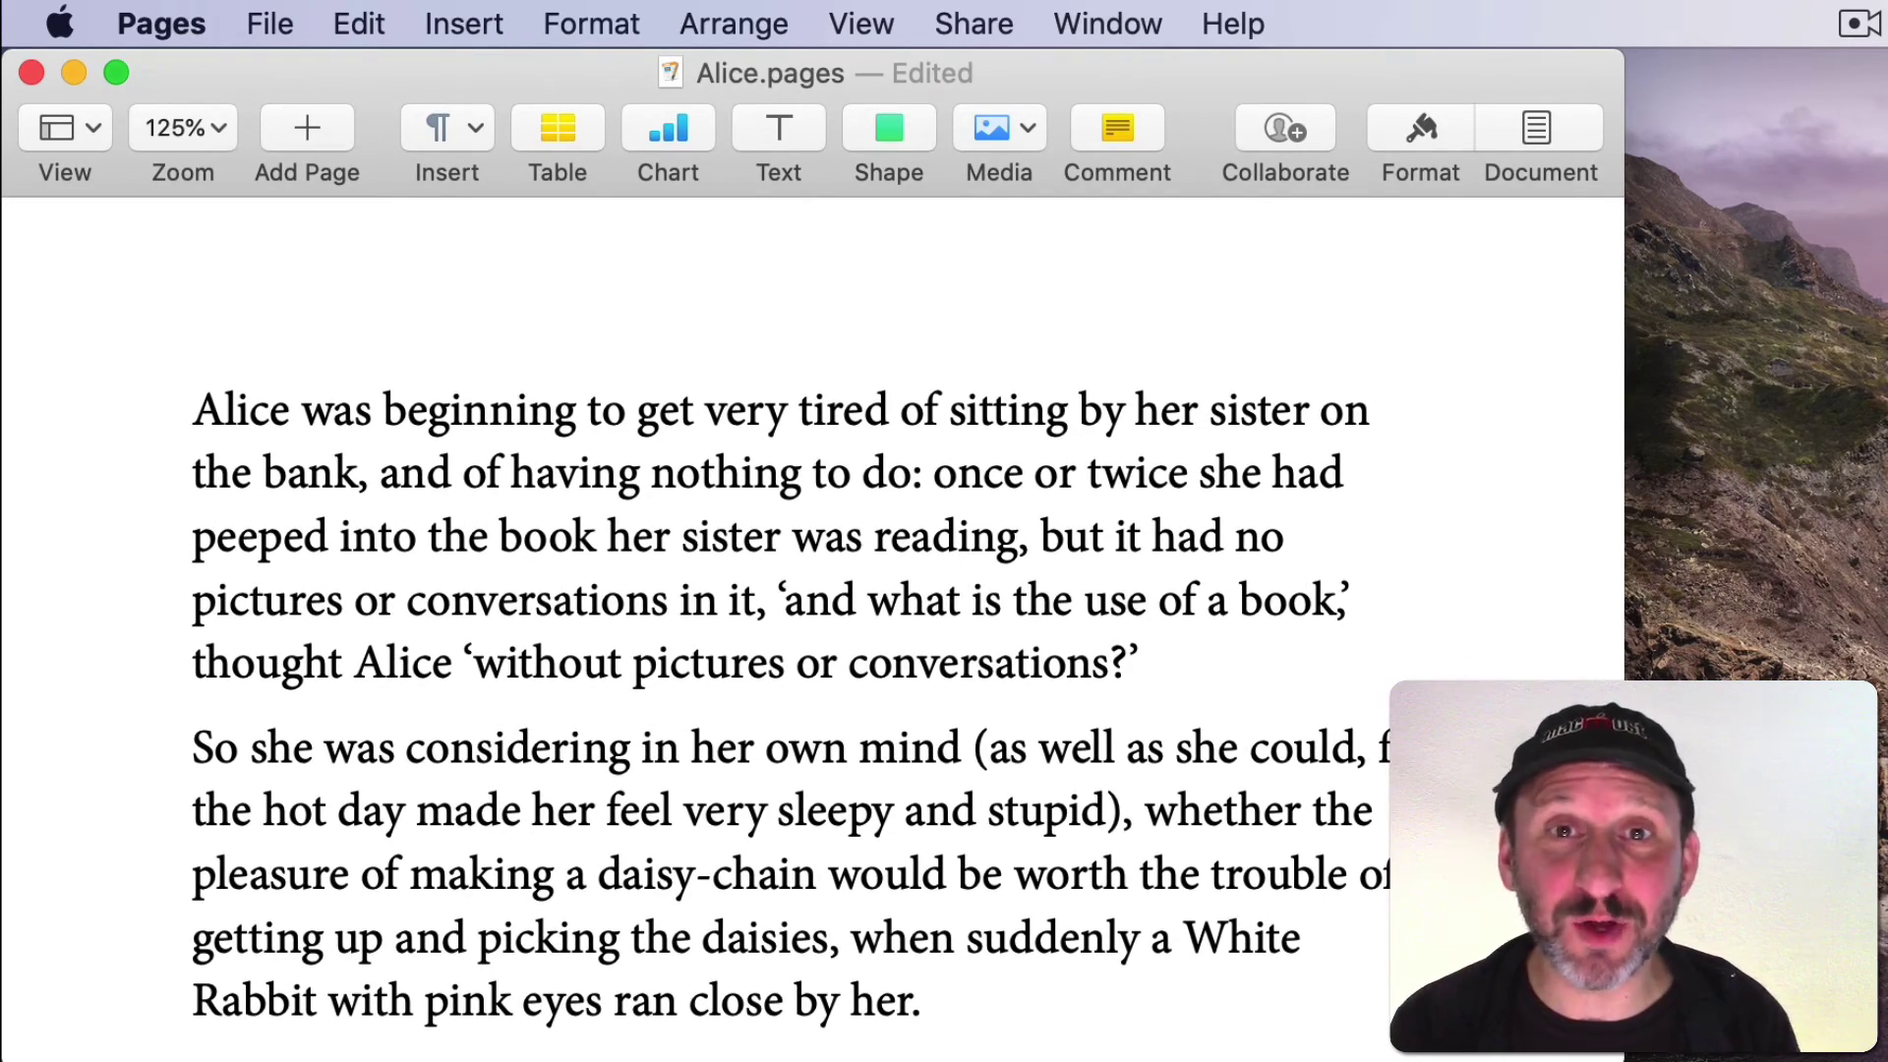
Try a Return after 'somewhere' and undo it, then insert a paragraph break with Control-O.
{"action": "key", "text": "super+j"}
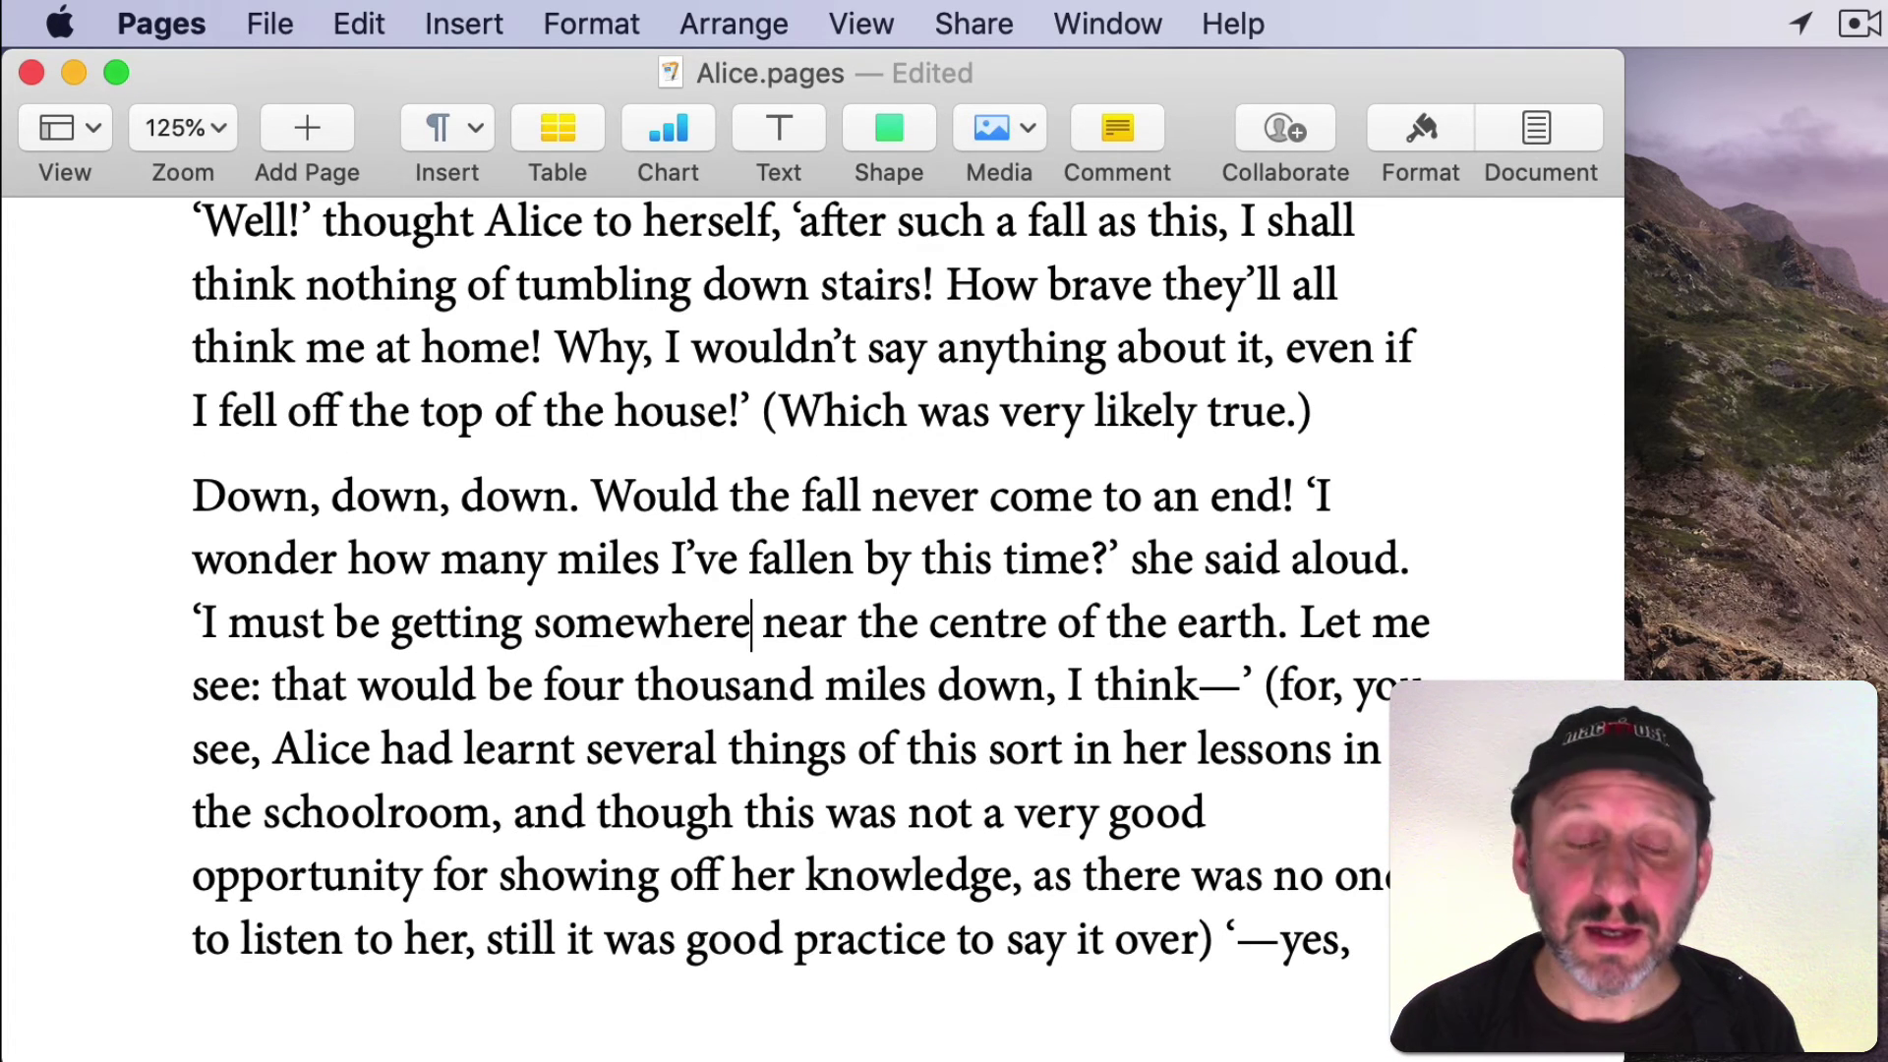
{"action": "key", "text": "Return"}
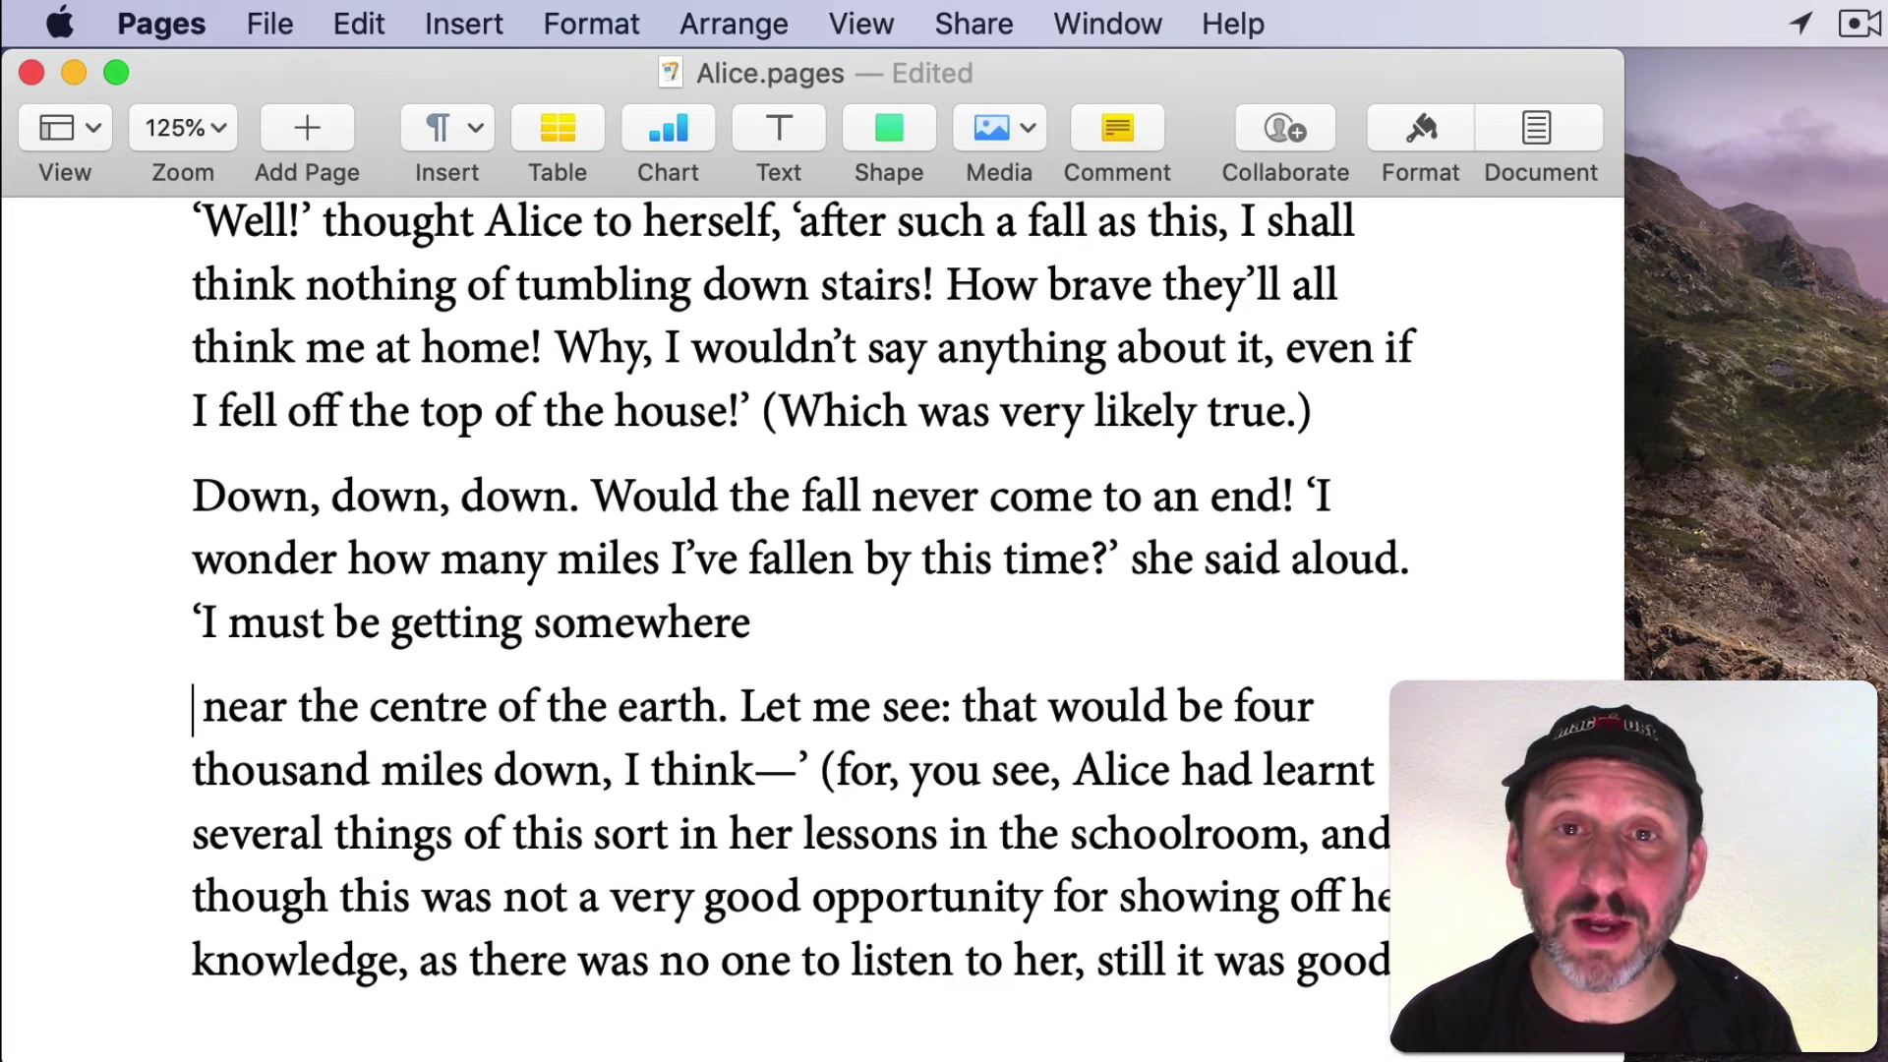
{"action": "key", "text": "BackSpace"}
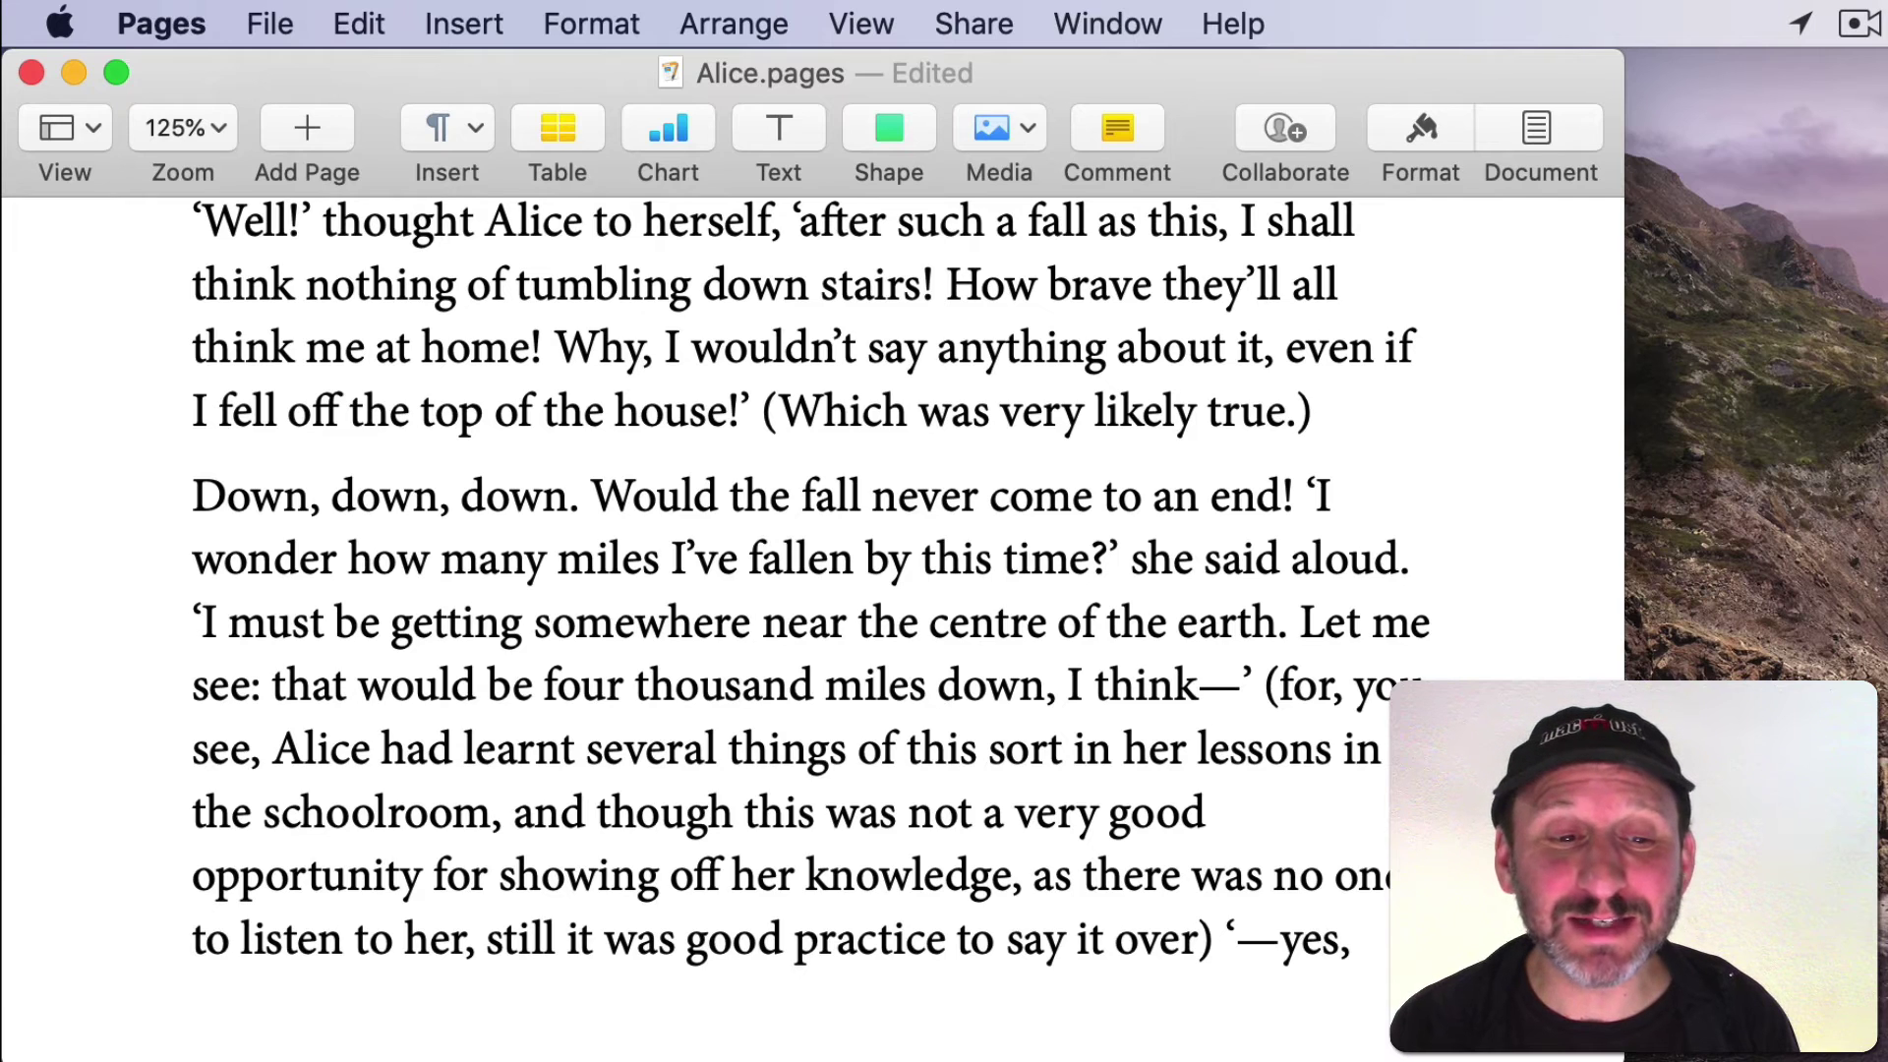
{"action": "key", "text": "ctrl+o"}
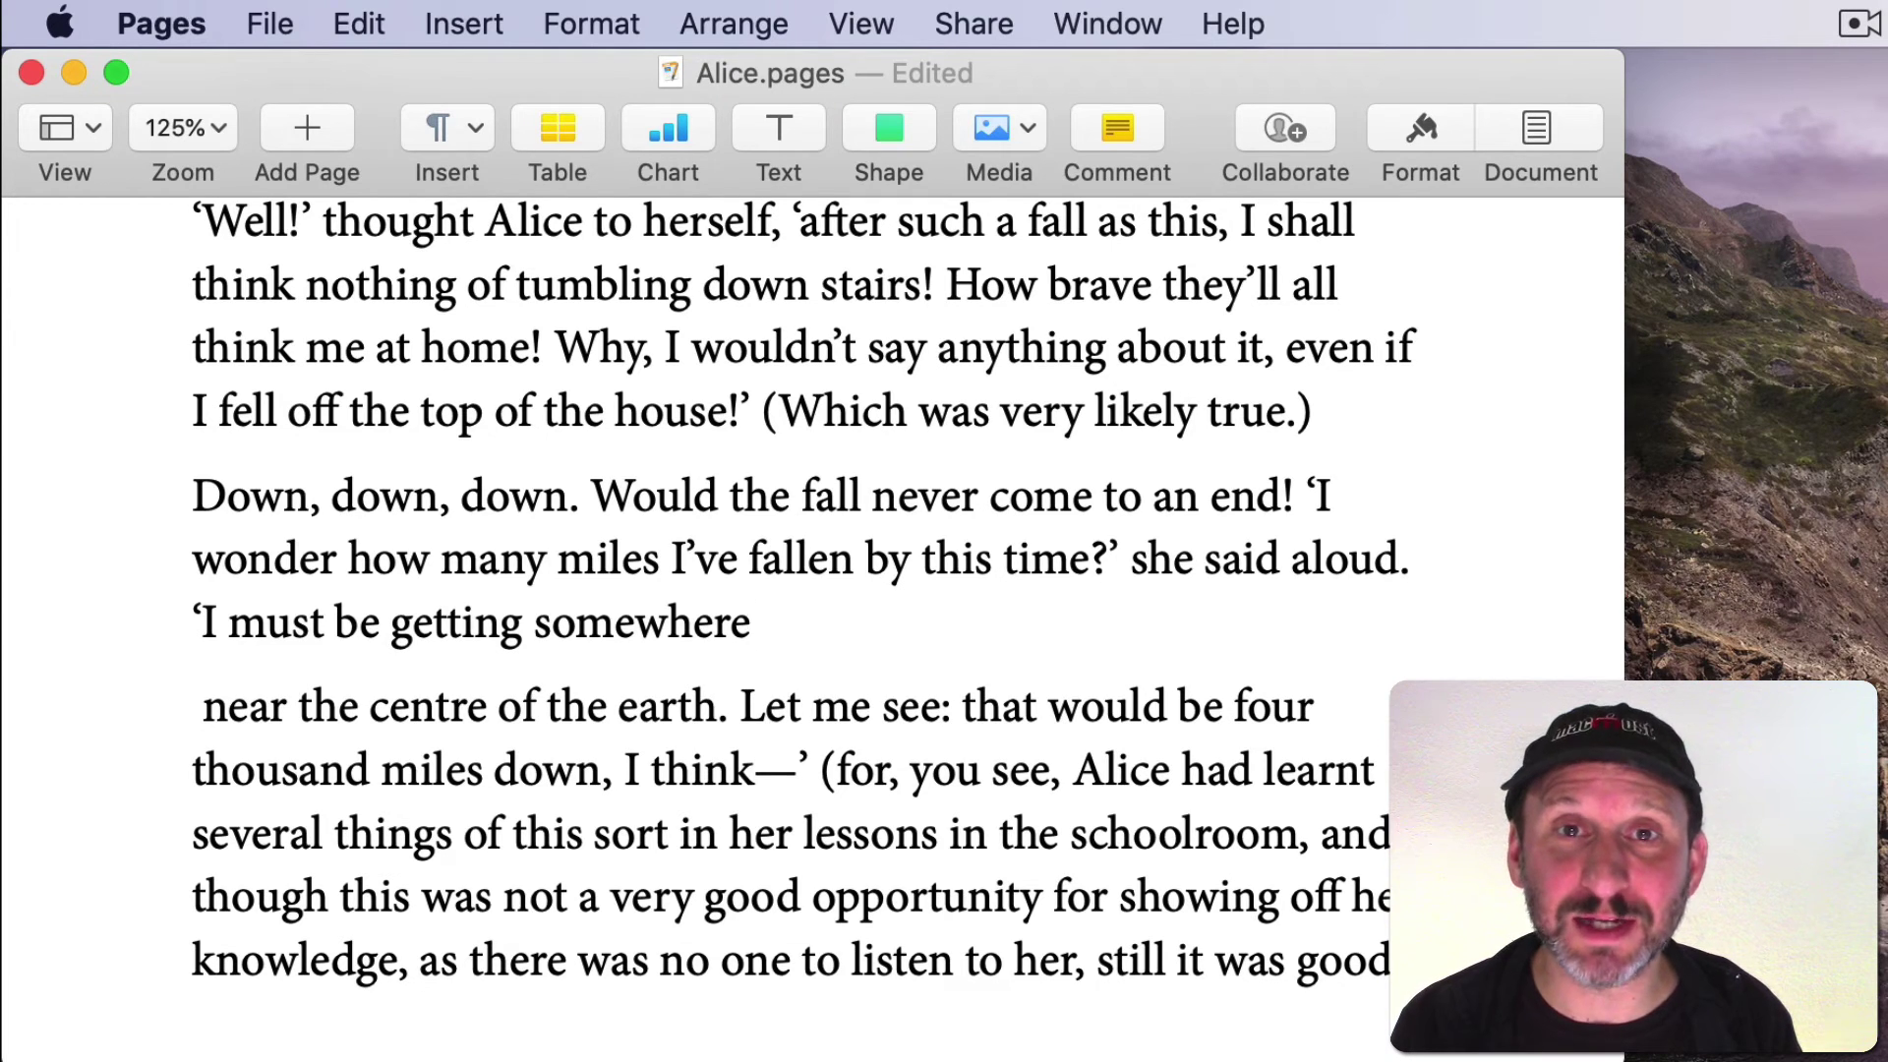
{"action": "scroll", "coordinate": [739, 809], "scroll_direction": "up", "scroll_amount": 10}
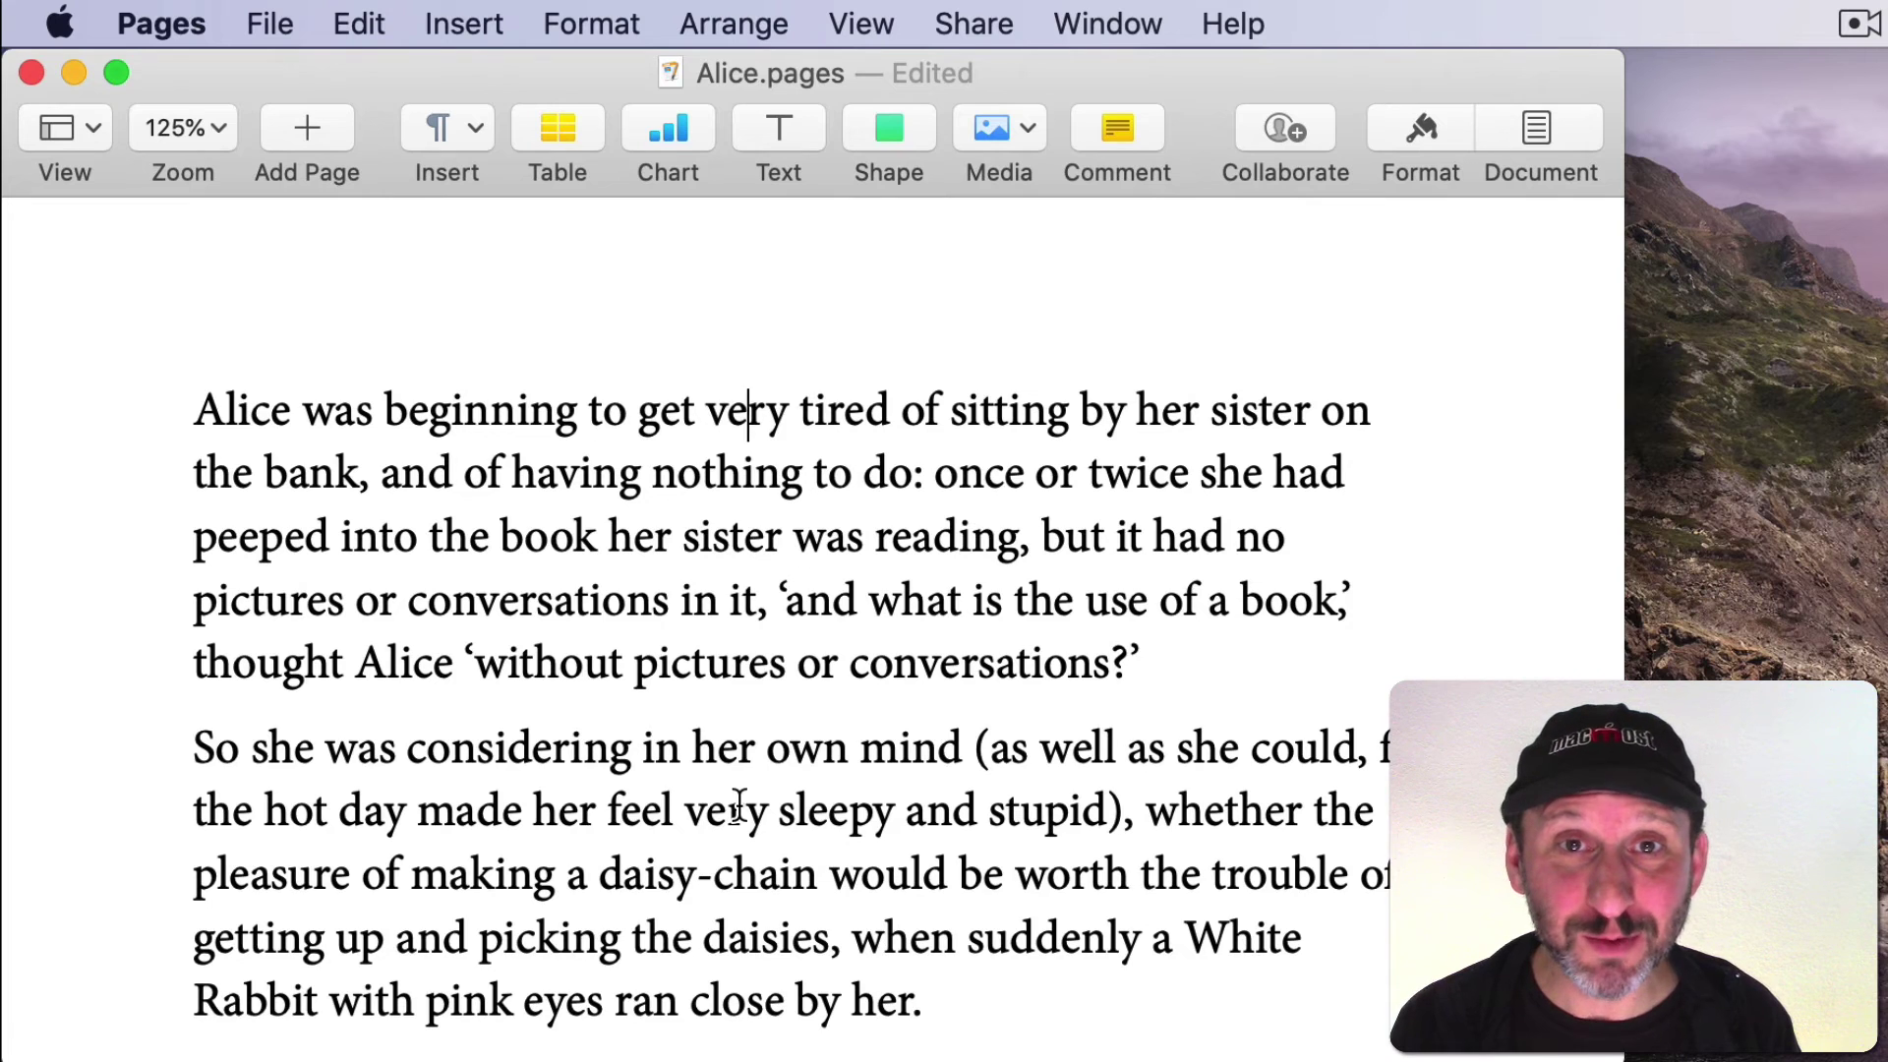